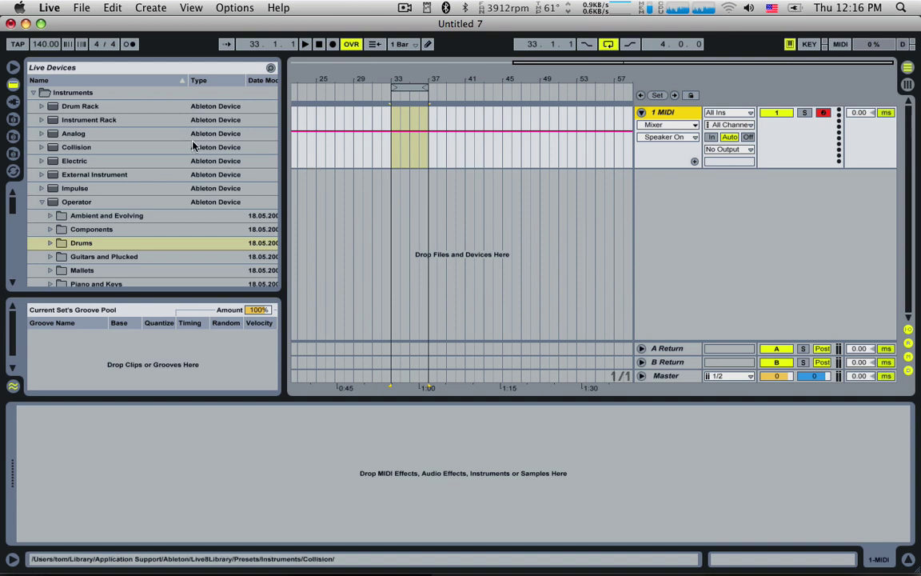
# Step: Load an Instrument Rack containing Operator on the MIDI track and set the computer keyboard octave to C2–D3
pyautogui.doubleClick(76, 120)
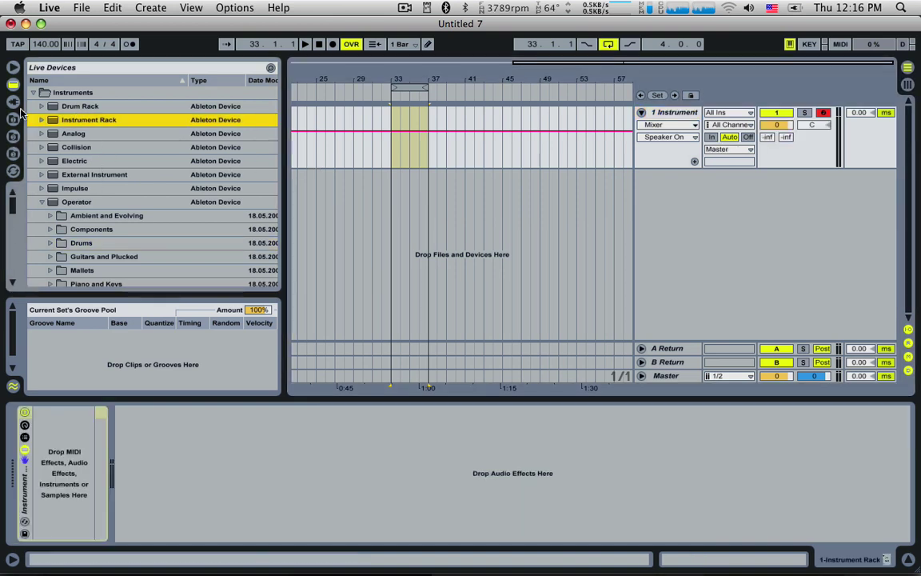
pyautogui.moveTo(57, 203); pyautogui.dragTo(68, 467)
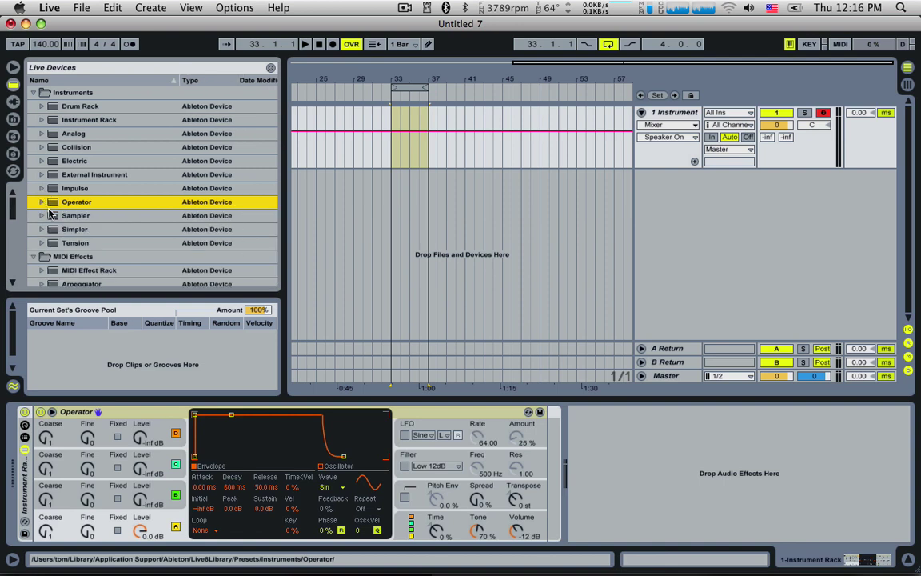
pyautogui.click(390, 116)
pyautogui.press('z')
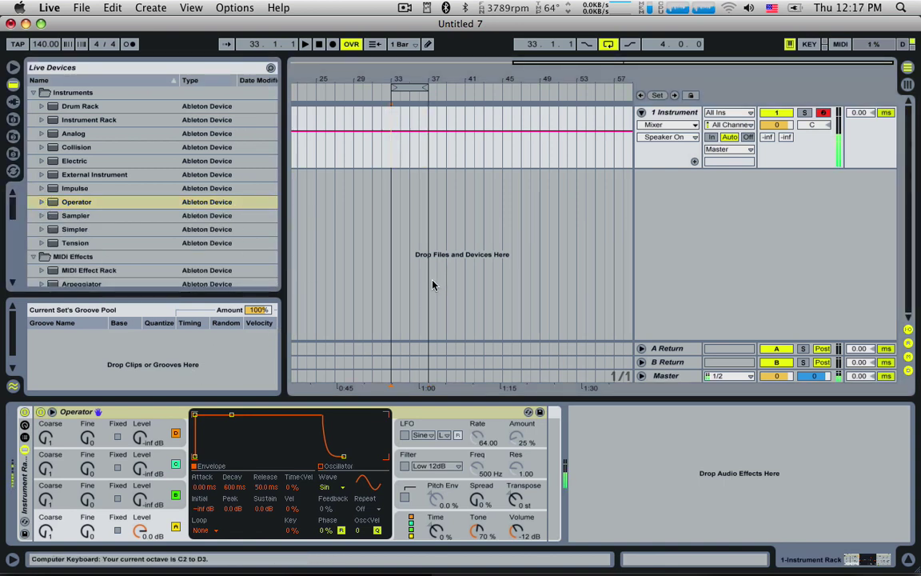
# Step: Set oscillator A's waveform to Noise White and show the Instrument Rack's chain list
pyautogui.click(62, 525)
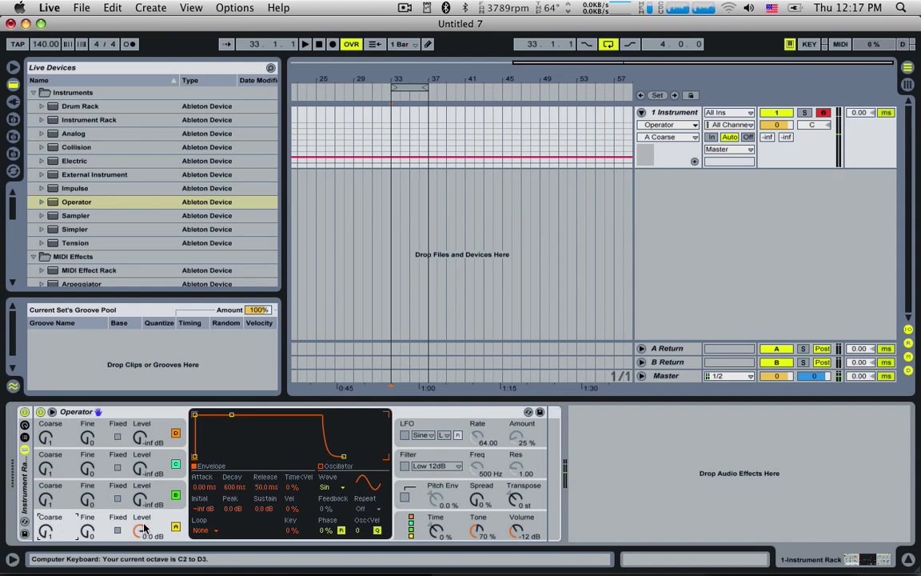
pyautogui.click(327, 487)
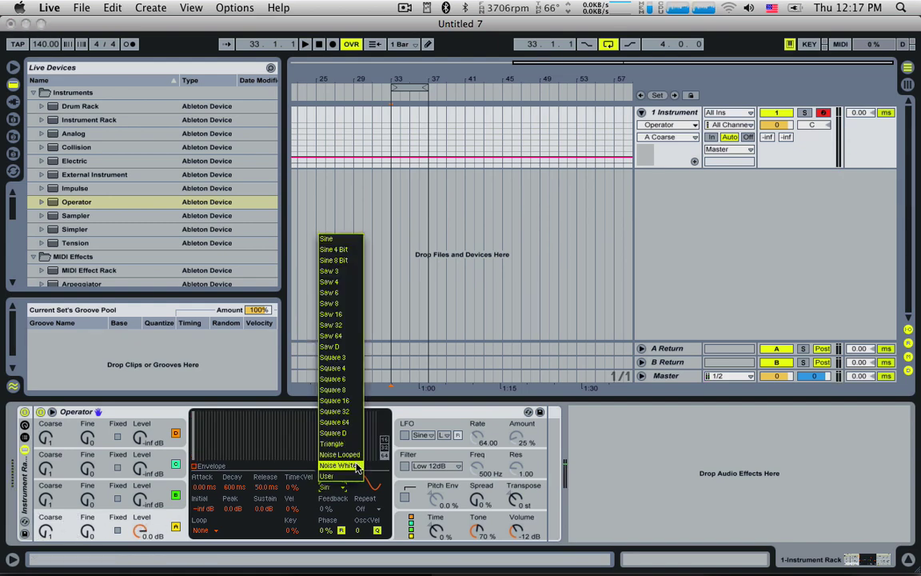
pyautogui.click(357, 467)
pyautogui.click(24, 438)
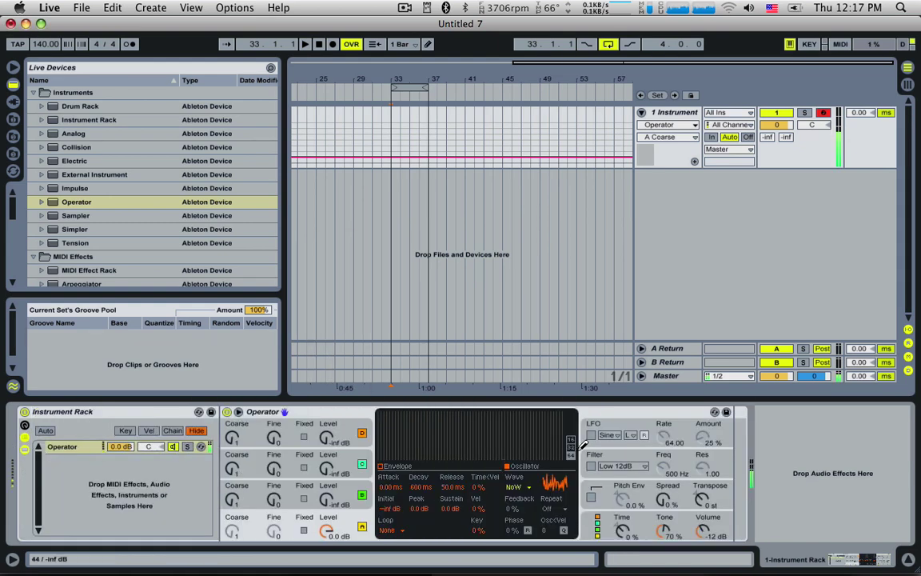
# Step: Enable Operator's filter as High 24dB with the frequency at about 5.44 kHz and resonance at 1.68
pyautogui.click(621, 465)
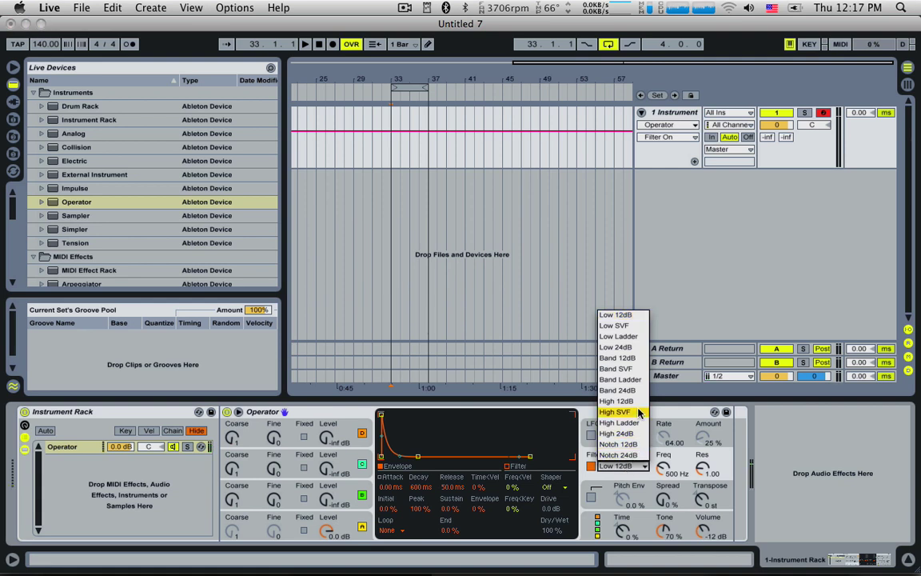
pyautogui.click(632, 433)
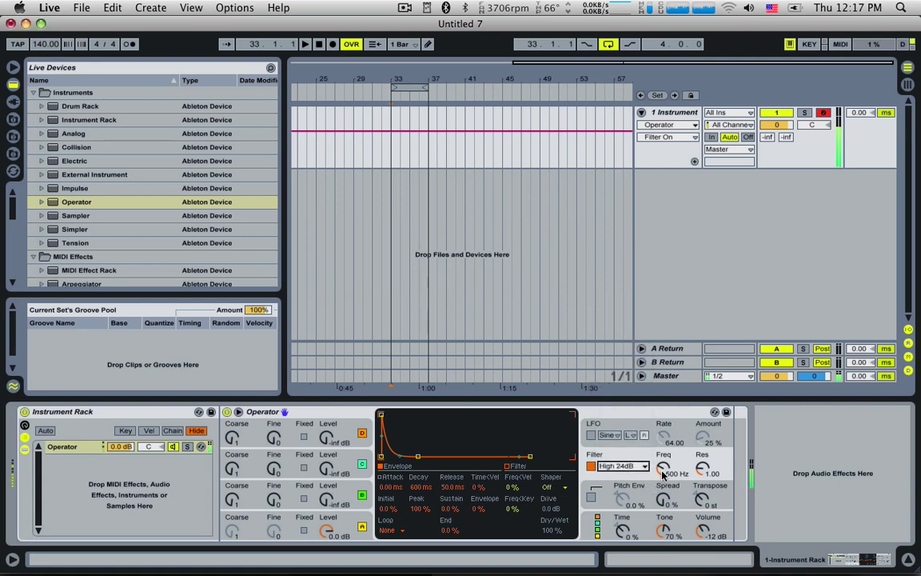
pyautogui.moveTo(662, 470); pyautogui.dragTo(664, 444)
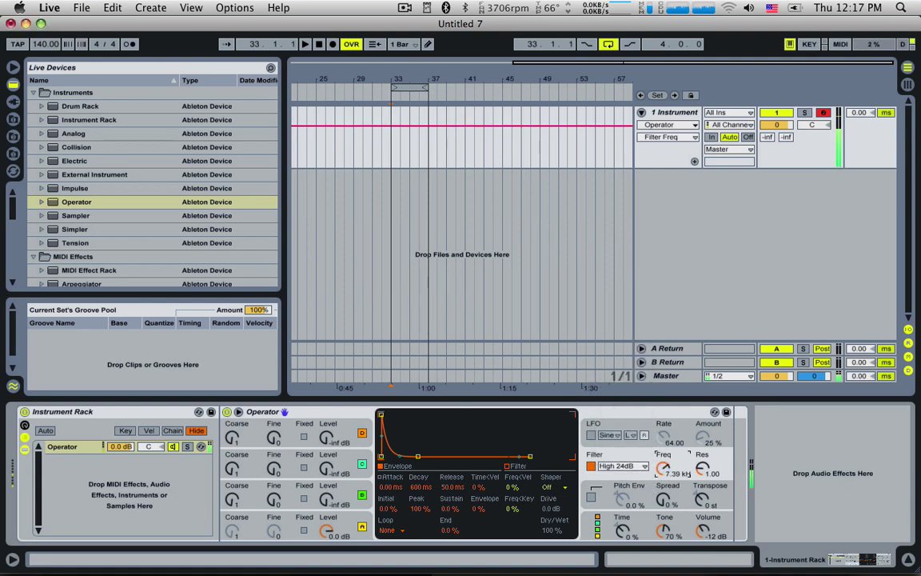
pyautogui.moveTo(696, 473)
pyautogui.mouseDown()
pyautogui.moveTo(696, 462)
pyautogui.moveTo(665, 473)
pyautogui.moveTo(702, 475)
pyautogui.mouseUp()
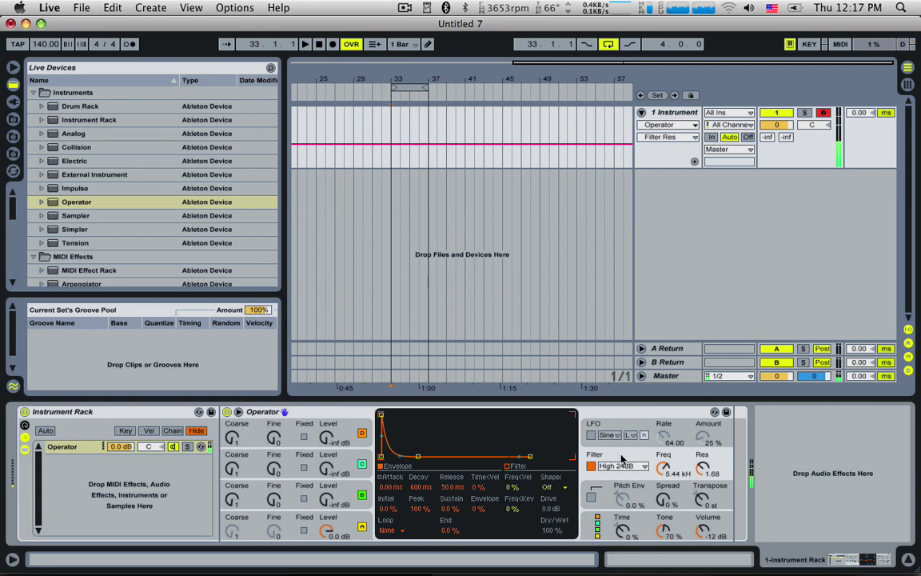
# Step: Shape the filter envelope with 72% peak, about 97% sustain and 9% envelope amount, and set the filter frequency to 2.95 kHz
pyautogui.moveTo(472, 512); pyautogui.dragTo(473, 510)
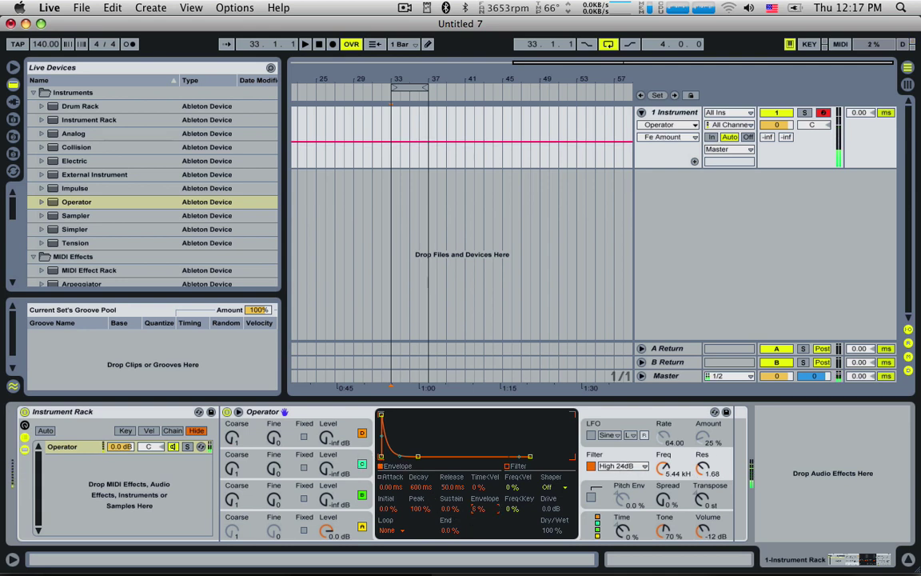
pyautogui.moveTo(418, 457); pyautogui.dragTo(384, 416)
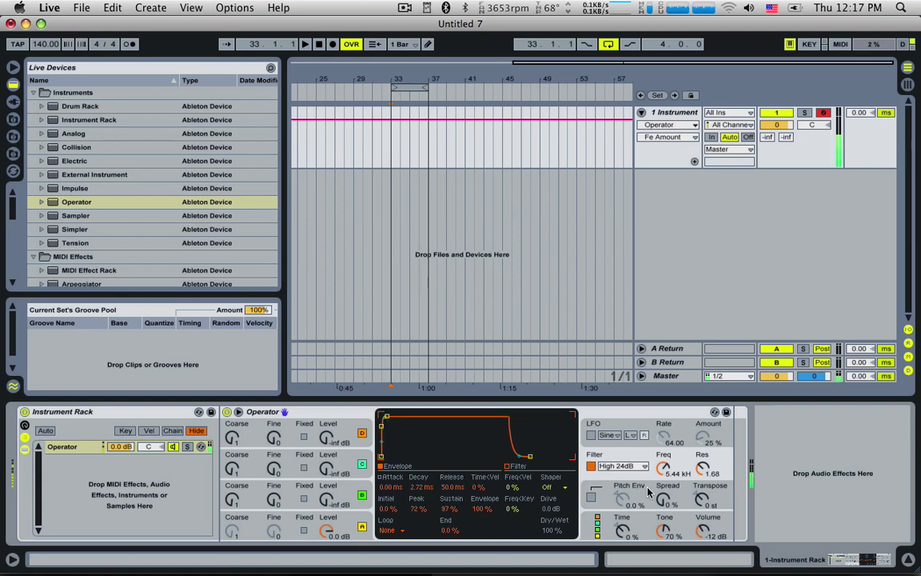
pyautogui.moveTo(663, 469)
pyautogui.mouseDown()
pyautogui.moveTo(664, 496)
pyautogui.moveTo(664, 456)
pyautogui.mouseUp()
pyautogui.click(454, 509)
pyautogui.moveTo(492, 508); pyautogui.dragTo(480, 550)
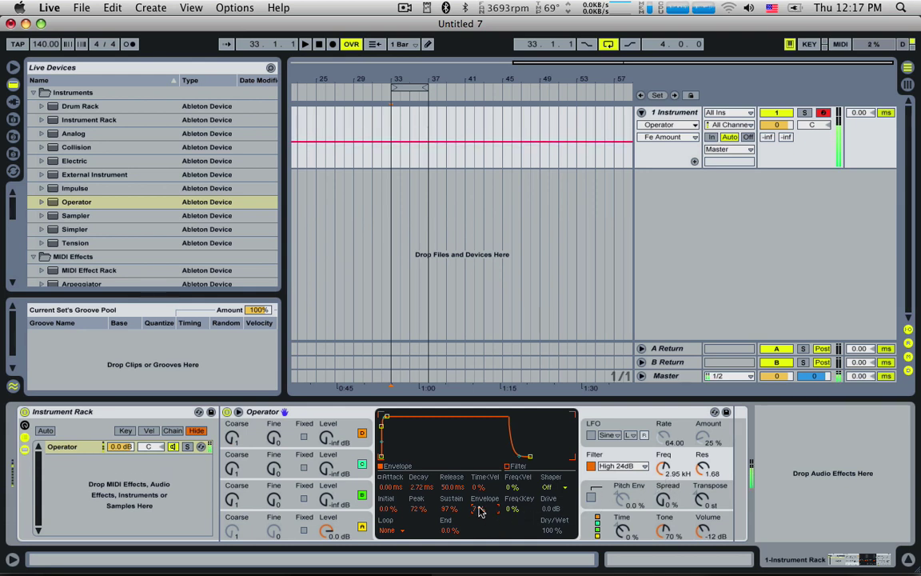
pyautogui.moveTo(480, 511); pyautogui.dragTo(479, 507)
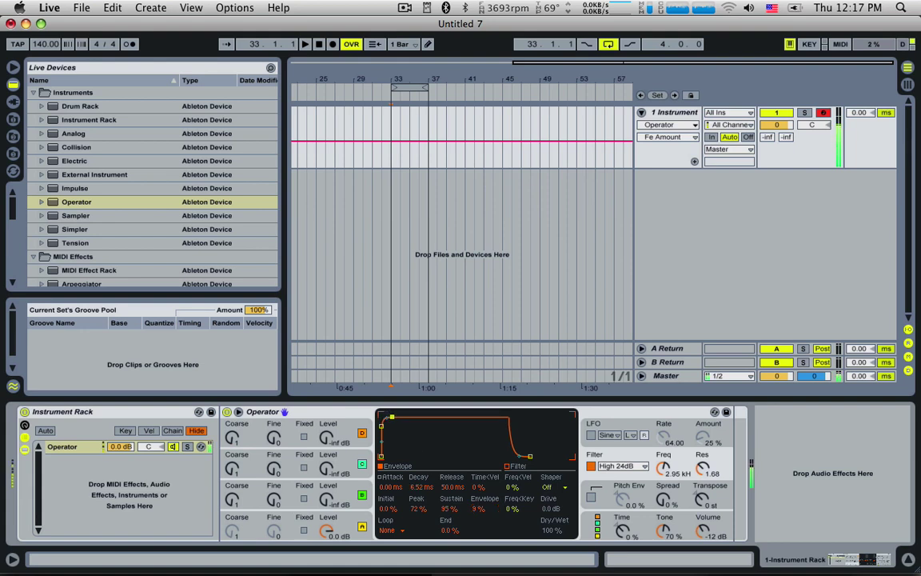
# Step: Reshape the filter envelope to 15.7 ms decay, 97% peak, 29% sustain and 35% amount, and set the resonance to 1.11
pyautogui.moveTo(384, 419); pyautogui.dragTo(397, 432)
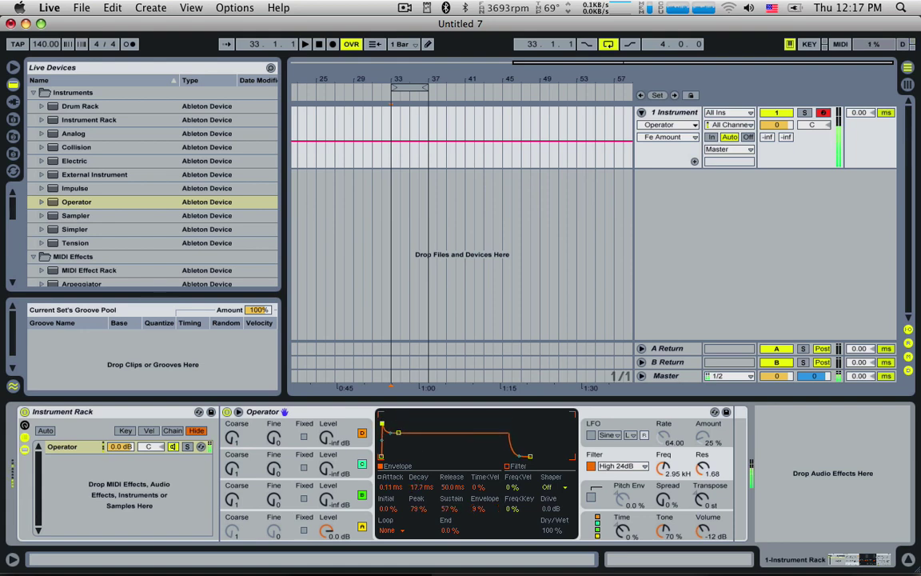
pyautogui.moveTo(398, 434); pyautogui.dragTo(392, 442)
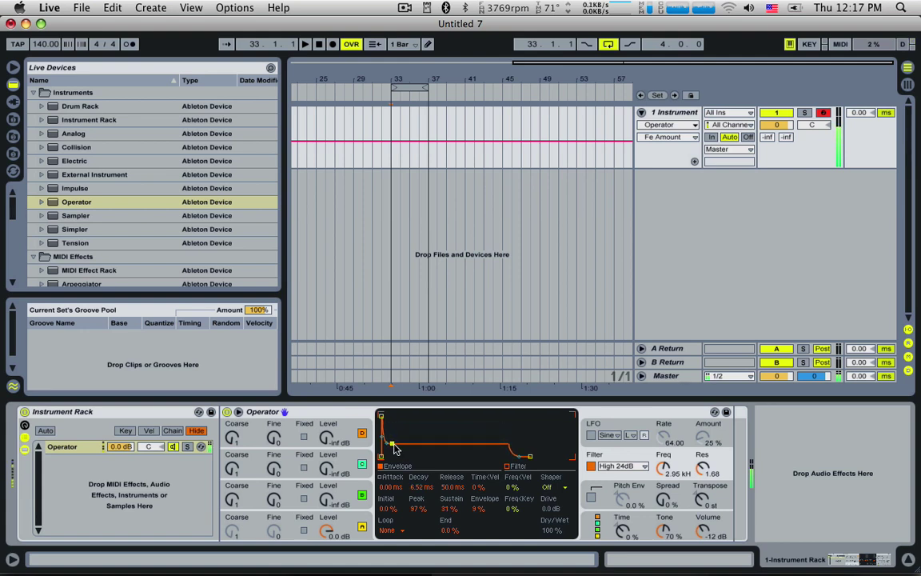
pyautogui.moveTo(479, 509); pyautogui.dragTo(480, 500)
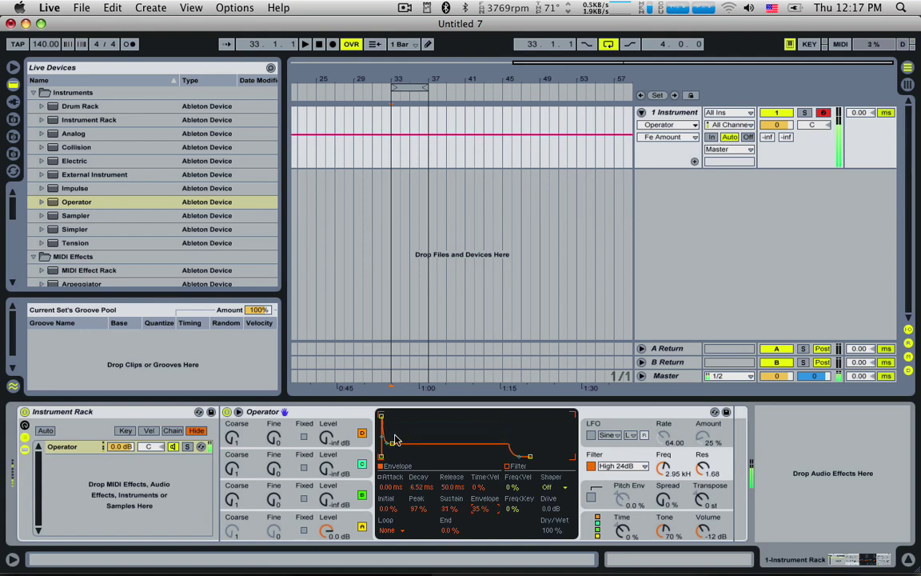
pyautogui.moveTo(392, 442); pyautogui.dragTo(411, 444)
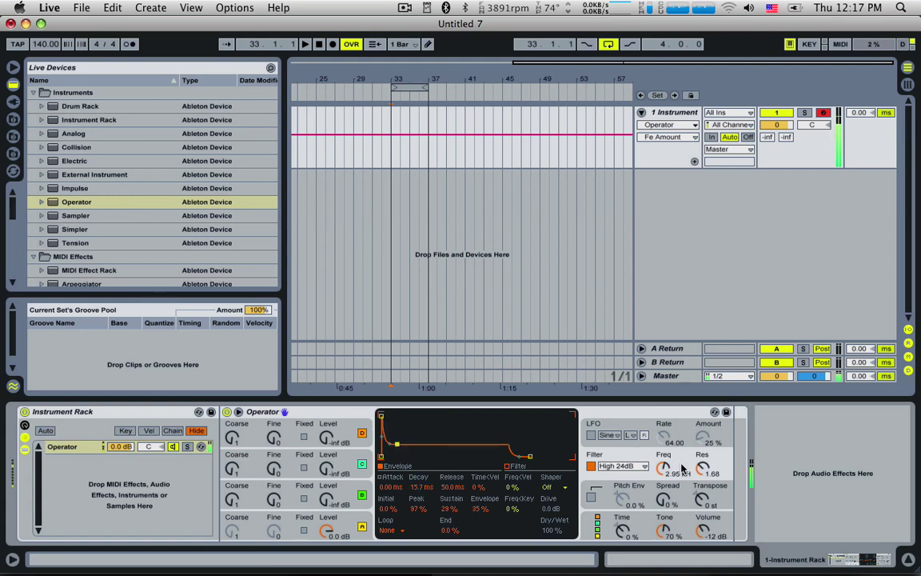
pyautogui.moveTo(703, 468)
pyautogui.mouseDown()
pyautogui.moveTo(703, 436)
pyautogui.moveTo(701, 472)
pyautogui.mouseUp()
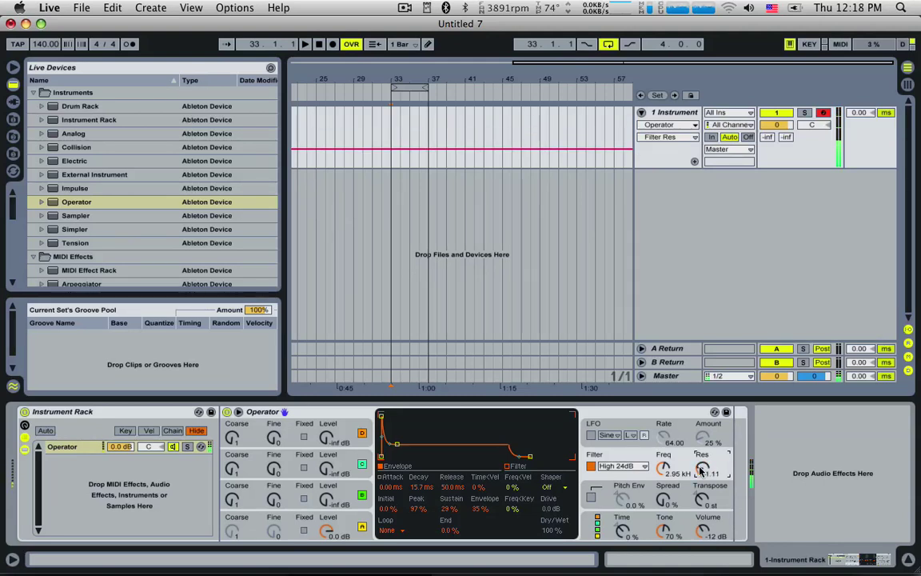
# Step: Switch oscillator B to a fixed frequency of 115 Hz and raise its level to -3.2 dB
pyautogui.moveTo(327, 506); pyautogui.dragTo(325, 502)
pyautogui.click(303, 498)
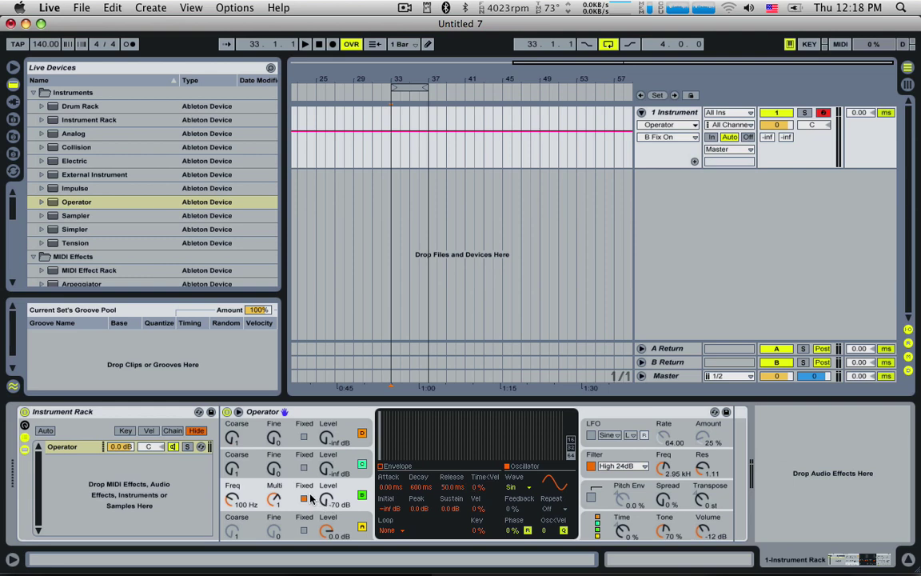
pyautogui.click(274, 500)
pyautogui.moveTo(327, 500); pyautogui.dragTo(326, 464)
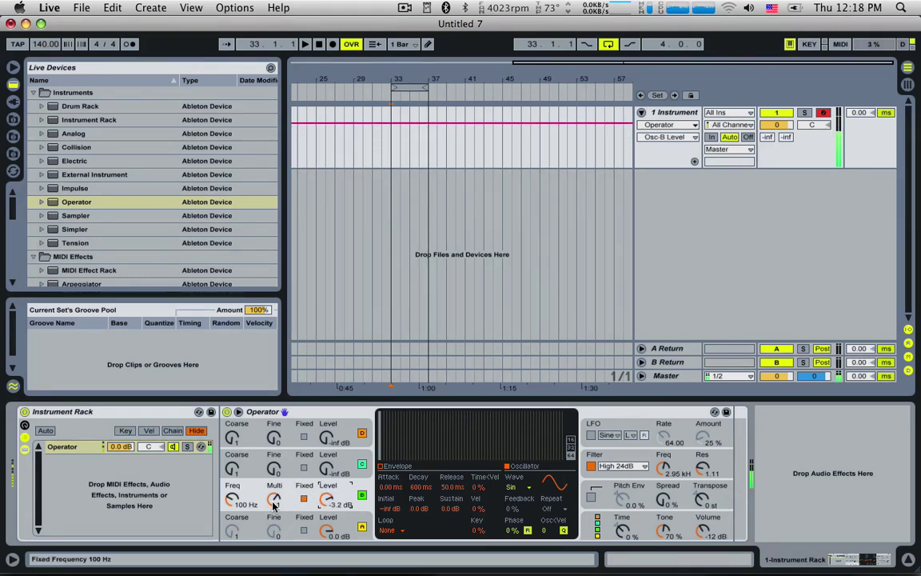
pyautogui.moveTo(233, 502)
pyautogui.mouseDown()
pyautogui.moveTo(232, 478)
pyautogui.moveTo(232, 502)
pyautogui.mouseUp()
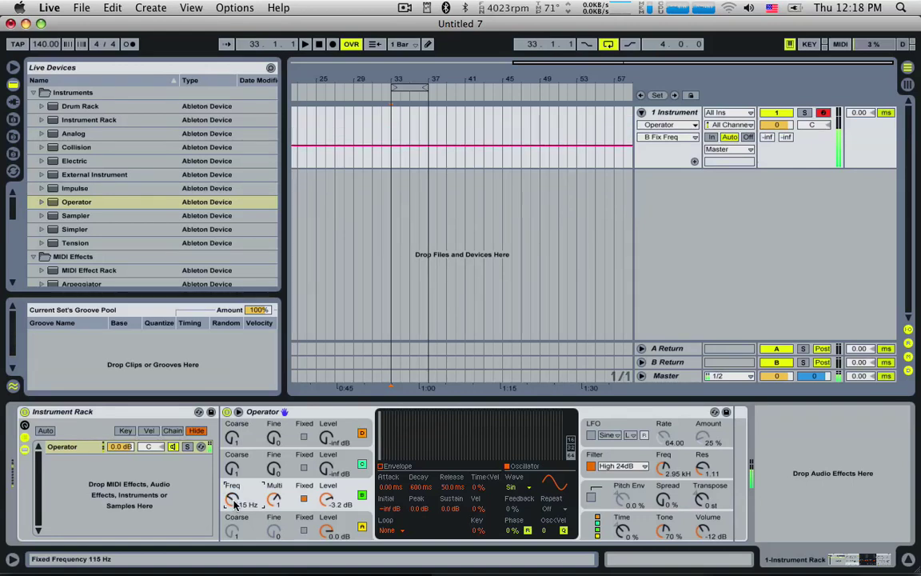
# Step: Choose the algorithm with A, B and C in parallel and D modulating C, setting C's level to 0.0 dB and D's to -39 dB
pyautogui.click(588, 528)
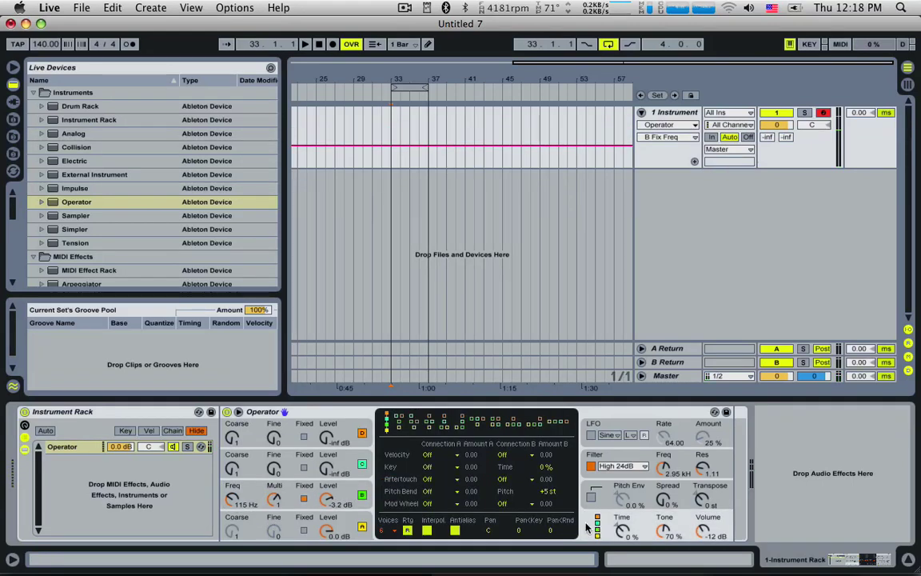
pyautogui.click(538, 424)
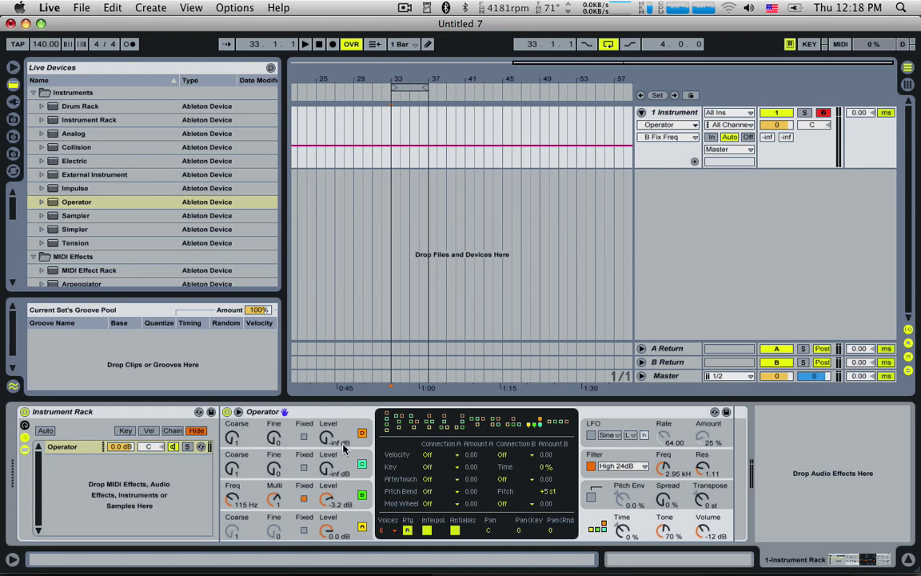
pyautogui.click(296, 429)
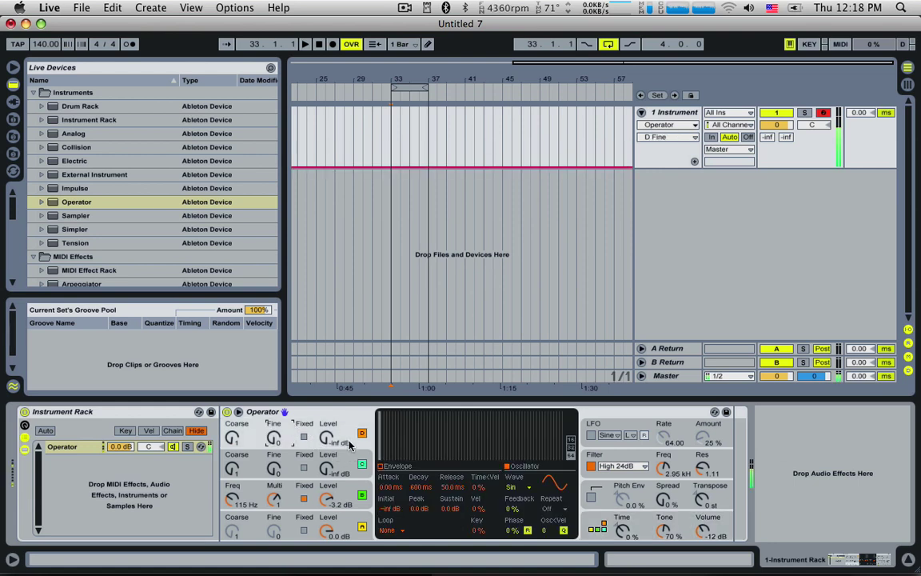
pyautogui.moveTo(333, 441); pyautogui.dragTo(333, 380)
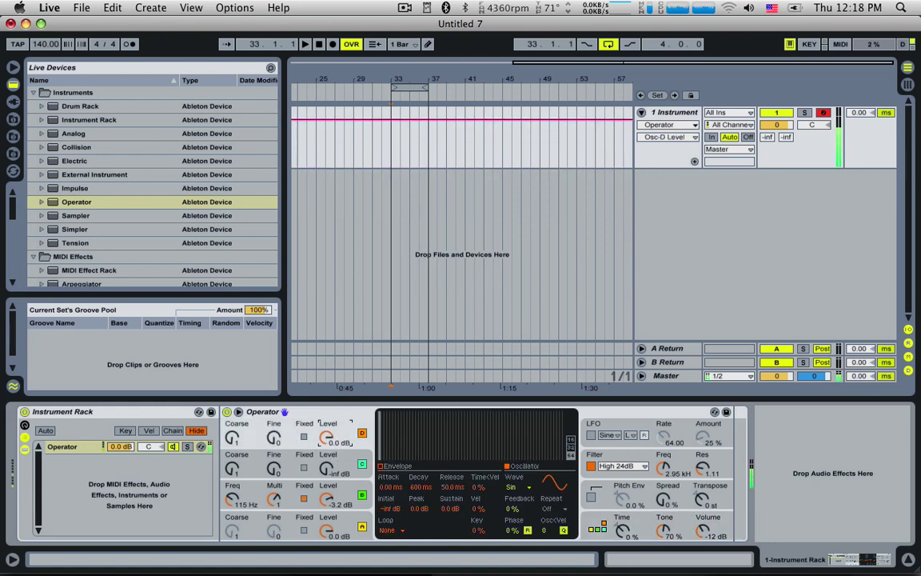
pyautogui.moveTo(326, 473); pyautogui.dragTo(305, 465)
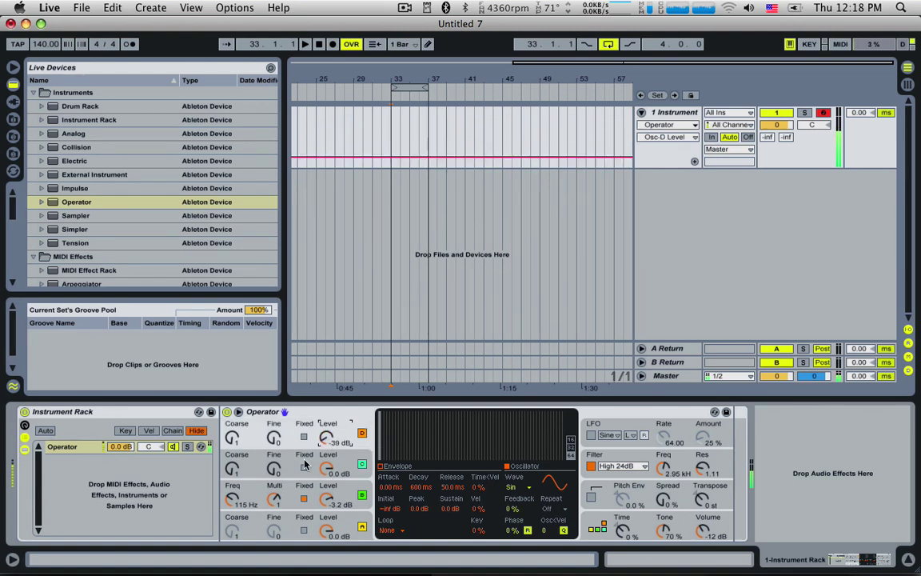
pyautogui.click(274, 468)
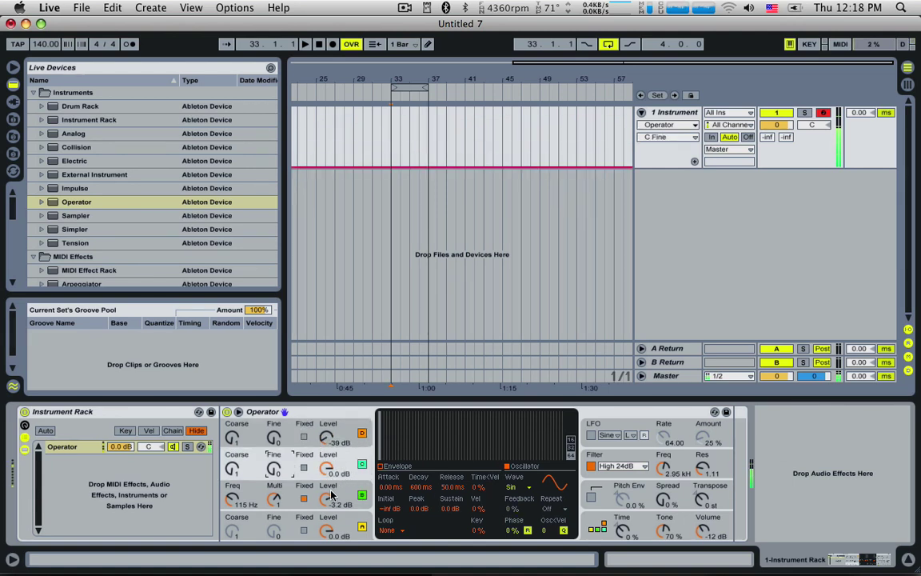
# Step: Lower the levels of oscillators A and B to -inf dB and raise oscillator D's level to 0.0 dB
pyautogui.moveTo(332, 495); pyautogui.dragTo(324, 569)
pyautogui.click(325, 463)
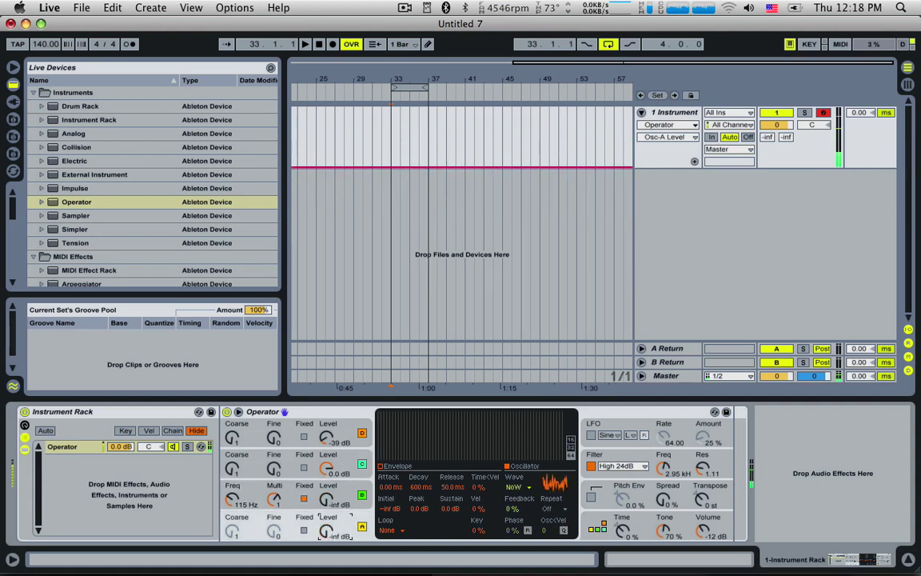
pyautogui.moveTo(326, 442); pyautogui.dragTo(325, 409)
pyautogui.click(327, 468)
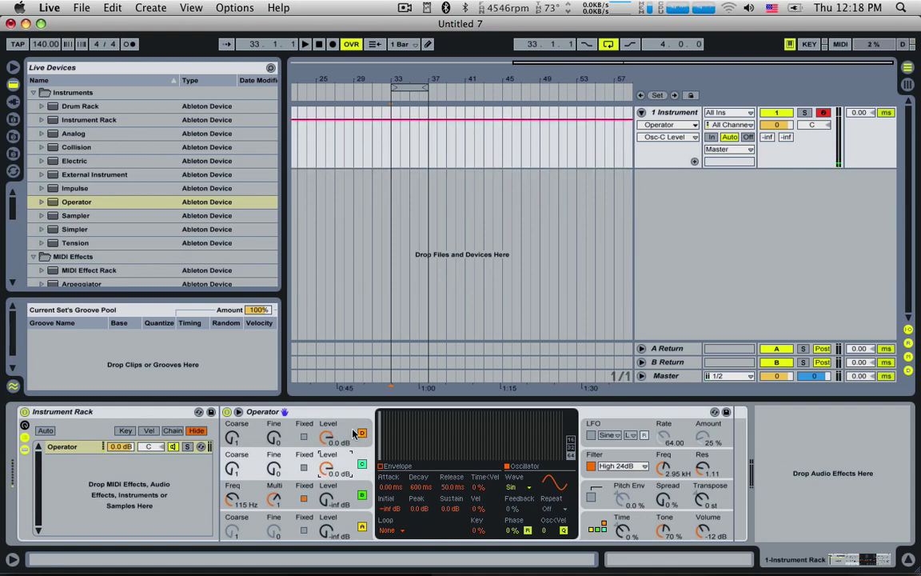
# Step: Give oscillator D a fixed frequency and the Noise Looped waveform, and lower oscillator C's level to -7.8 dB
pyautogui.click(516, 487)
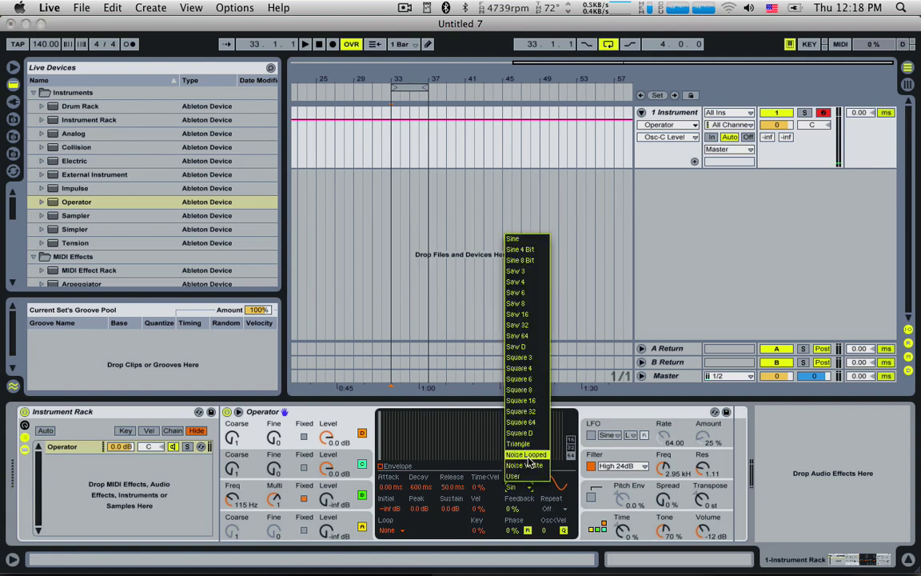
pyautogui.click(533, 466)
pyautogui.moveTo(329, 469); pyautogui.dragTo(329, 489)
pyautogui.click(304, 437)
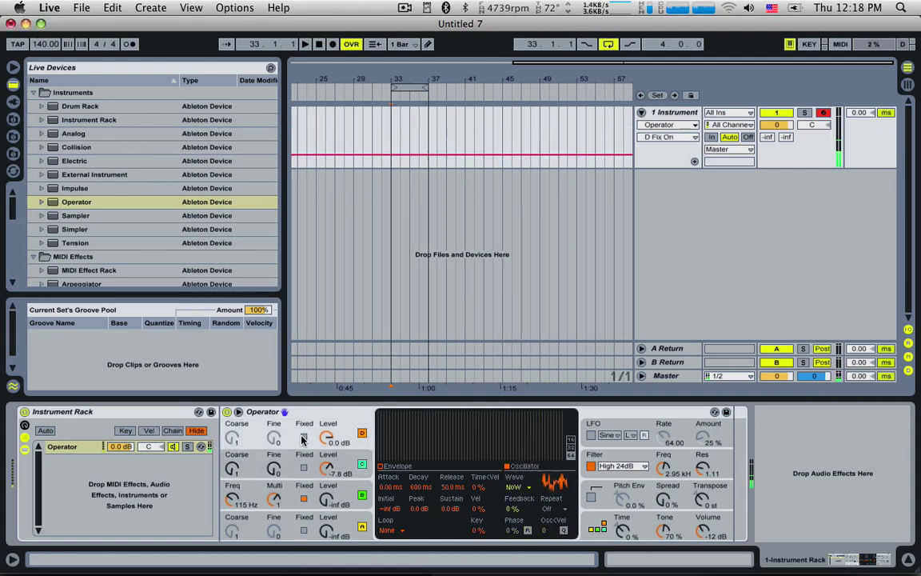
pyautogui.click(516, 487)
pyautogui.click(527, 473)
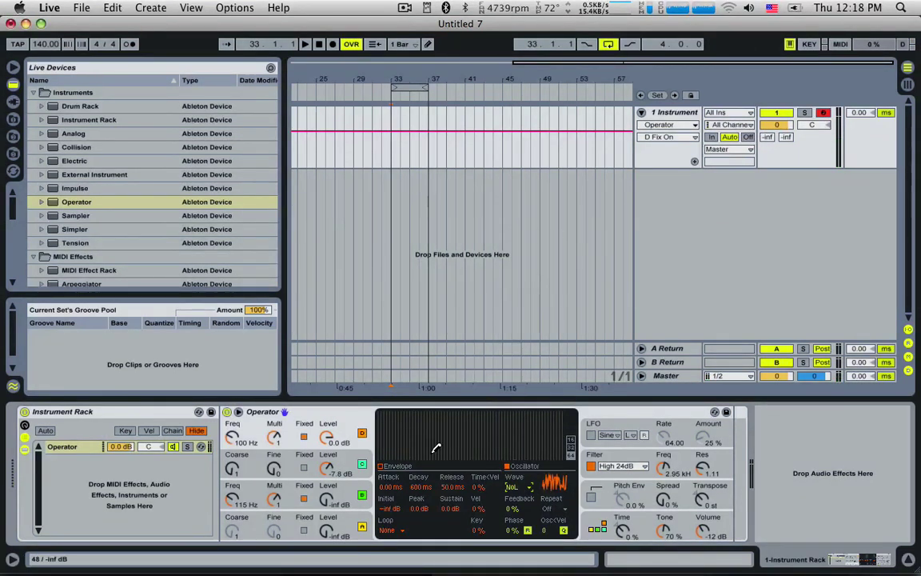
# Step: Set oscillator C to a fixed 494 Hz with multiplier 10 and level -0.3 dB, and oscillator D to 57.5 Hz with multiplier 10
pyautogui.moveTo(228, 448); pyautogui.dragTo(228, 428)
pyautogui.moveTo(326, 468); pyautogui.dragTo(326, 449)
pyautogui.moveTo(274, 438)
pyautogui.mouseDown()
pyautogui.moveTo(274, 424)
pyautogui.moveTo(229, 442)
pyautogui.moveTo(229, 461)
pyautogui.moveTo(275, 467)
pyautogui.moveTo(274, 457)
pyautogui.moveTo(232, 449)
pyautogui.moveTo(233, 462)
pyautogui.moveTo(232, 442)
pyautogui.moveTo(233, 474)
pyautogui.mouseUp()
pyautogui.click(303, 468)
pyautogui.moveTo(233, 436); pyautogui.dragTo(235, 463)
# Step: Raise oscillator A's level to 0.0 dB and set oscillator D's fixed frequency to 261 Hz
pyautogui.moveTo(326, 531); pyautogui.dragTo(326, 460)
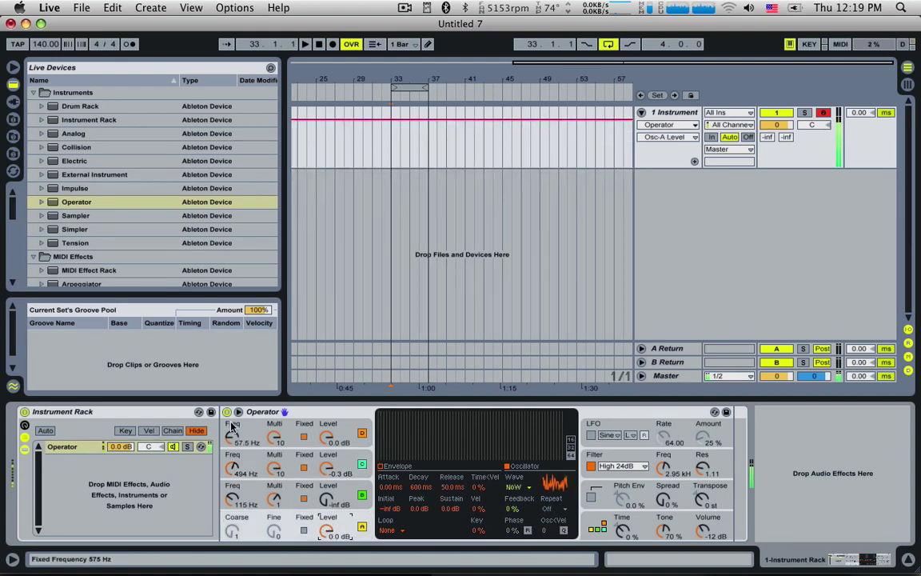
pyautogui.moveTo(235, 438)
pyautogui.mouseDown()
pyautogui.moveTo(235, 449)
pyautogui.moveTo(274, 471)
pyautogui.moveTo(274, 438)
pyautogui.moveTo(232, 435)
pyautogui.moveTo(232, 417)
pyautogui.moveTo(232, 436)
pyautogui.mouseUp()
pyautogui.click(291, 424)
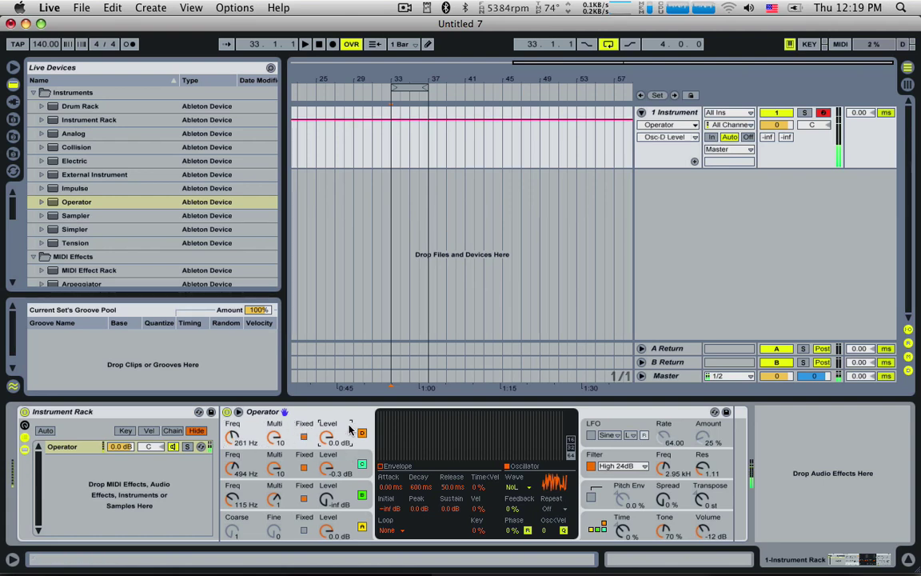
# Step: Set oscillator D's envelope decay to 245 ms and sustain to -inf dB, and set oscillator C to 174 Hz at -7.3 dB
pyautogui.click(393, 465)
pyautogui.moveTo(417, 415); pyautogui.dragTo(413, 456)
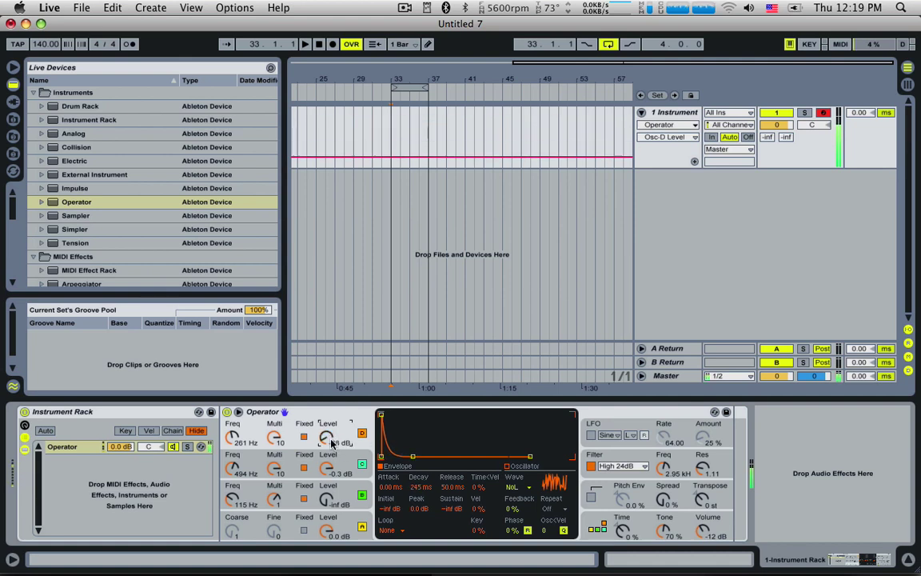
pyautogui.click(326, 470)
pyautogui.moveTo(326, 469); pyautogui.dragTo(295, 422)
pyautogui.moveTo(234, 470); pyautogui.dragTo(236, 472)
pyautogui.click(232, 437)
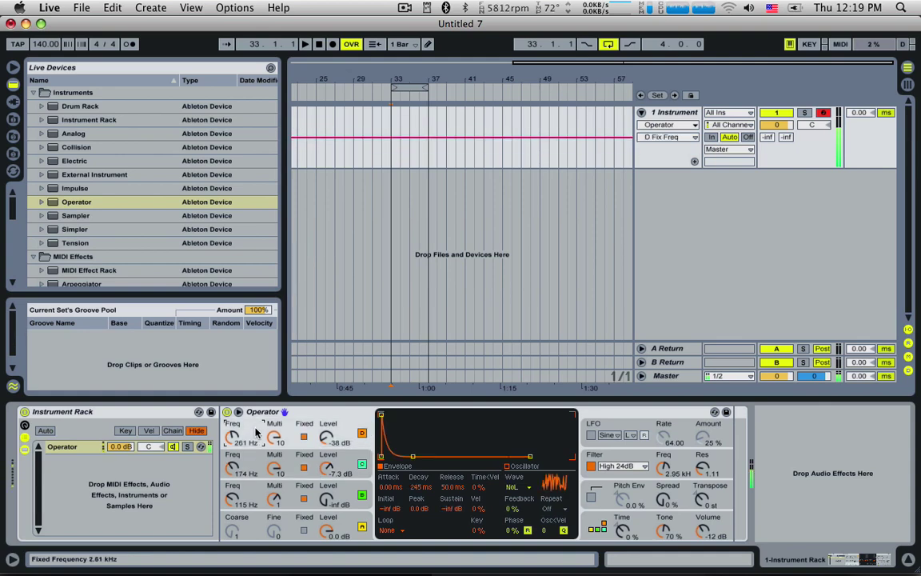
# Step: Switch oscillator D to the Sine waveform and raise the levels of oscillators D and C to 0.0 dB
pyautogui.click(515, 487)
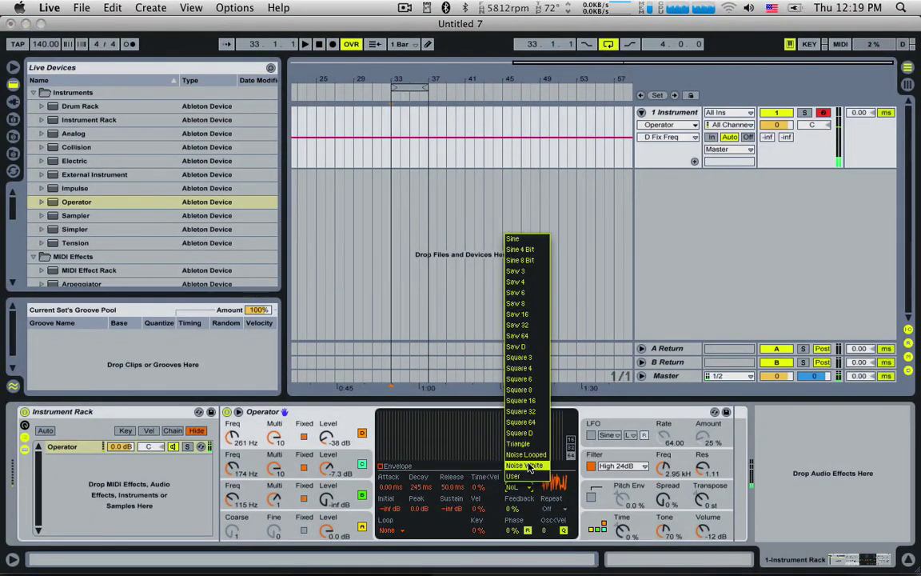
pyautogui.click(526, 240)
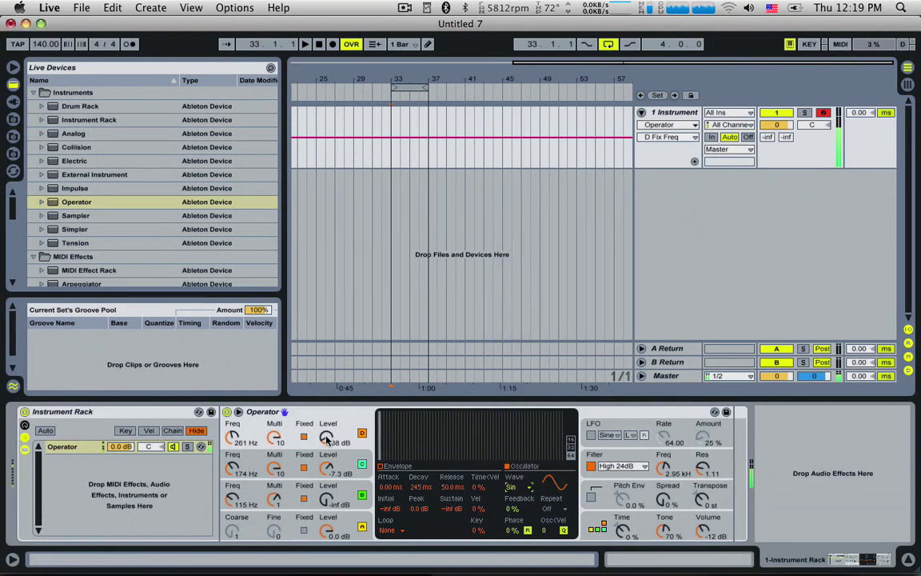
pyautogui.moveTo(327, 437); pyautogui.dragTo(328, 468)
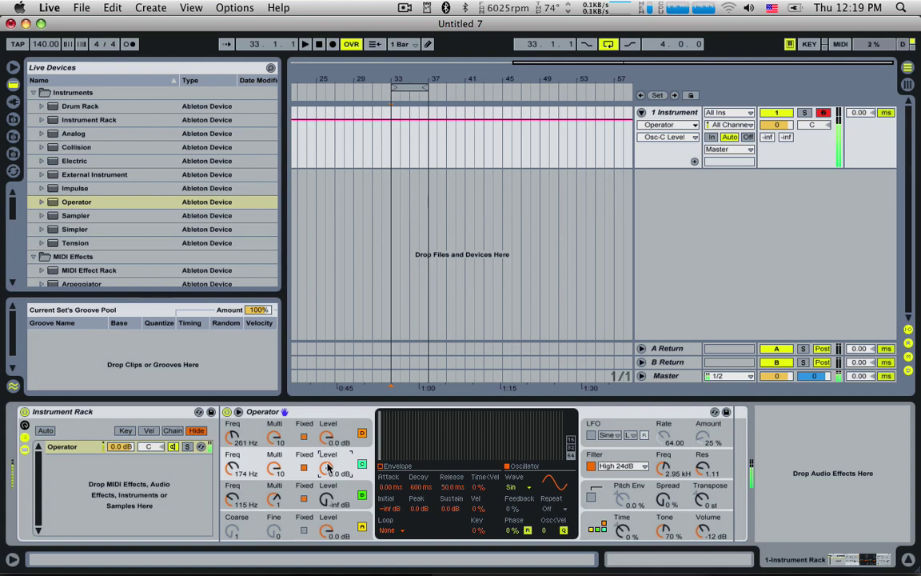
# Step: Give oscillator C a 666 ms decay with -inf dB sustain, and set the fixed frequencies to 117 Hz for C and 261 Hz for D
pyautogui.moveTo(232, 437)
pyautogui.mouseDown()
pyautogui.moveTo(232, 460)
pyautogui.moveTo(232, 431)
pyautogui.moveTo(232, 441)
pyautogui.mouseUp()
pyautogui.click(255, 452)
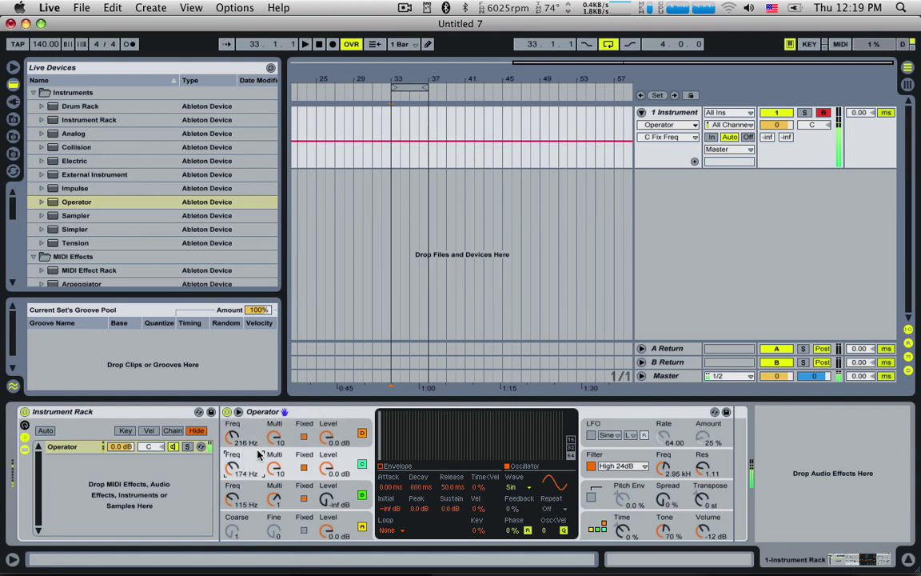
pyautogui.click(404, 467)
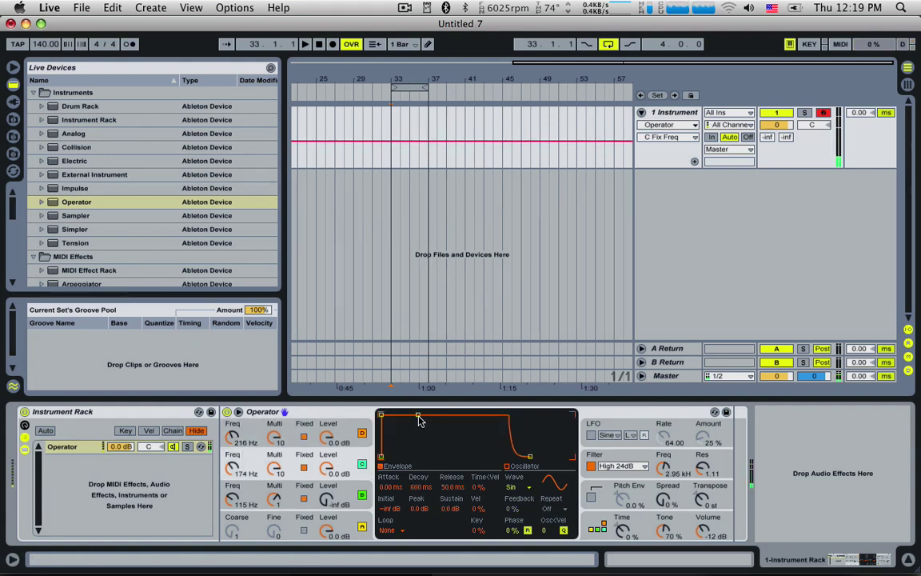
pyautogui.moveTo(417, 417); pyautogui.dragTo(419, 455)
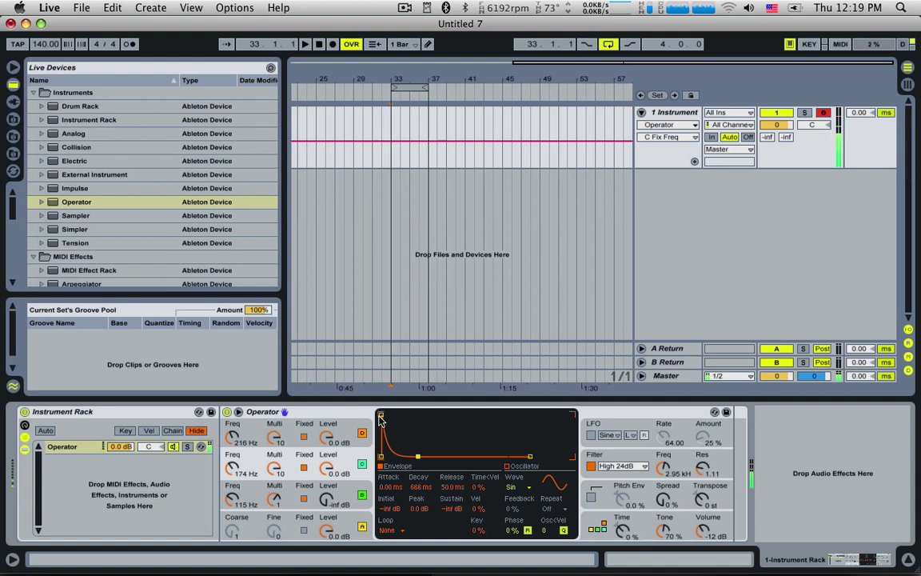
pyautogui.moveTo(232, 469); pyautogui.dragTo(232, 489)
pyautogui.moveTo(234, 438)
pyautogui.mouseDown()
pyautogui.moveTo(234, 427)
pyautogui.moveTo(233, 435)
pyautogui.mouseUp()
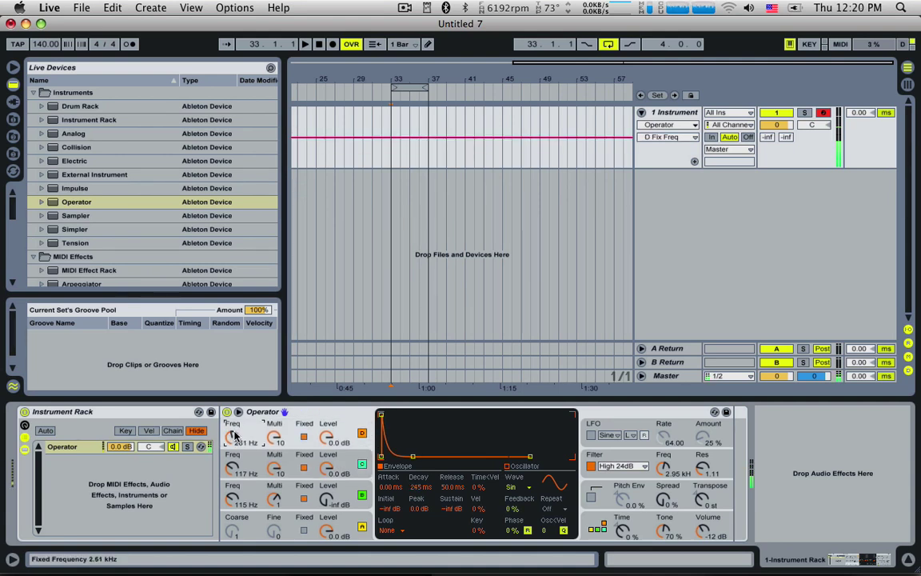
# Step: Insert an empty MIDI clip over bars 33 and 34 of the instrument track and shorten its loop length to one bar
pyautogui.moveTo(391, 118); pyautogui.dragTo(412, 117)
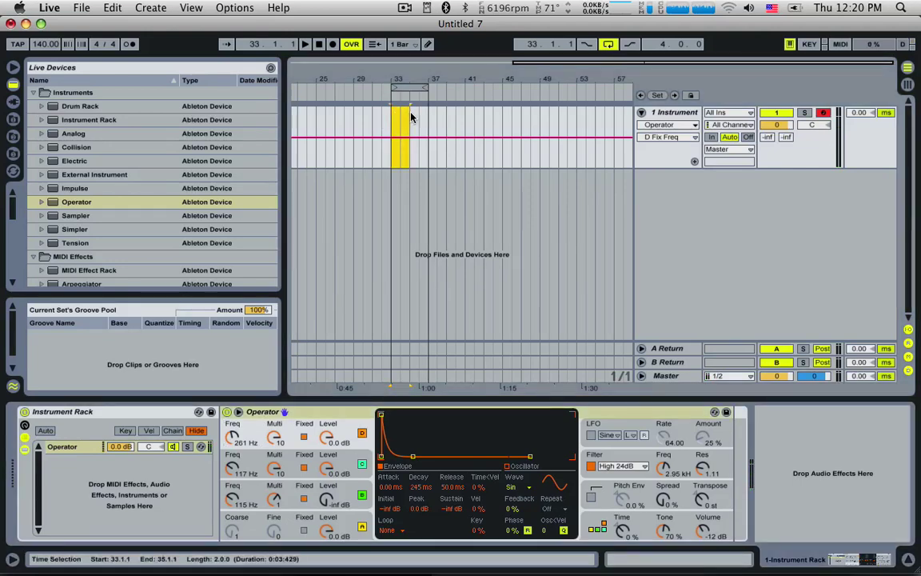
pyautogui.press('super+shift+m')
pyautogui.press('space')
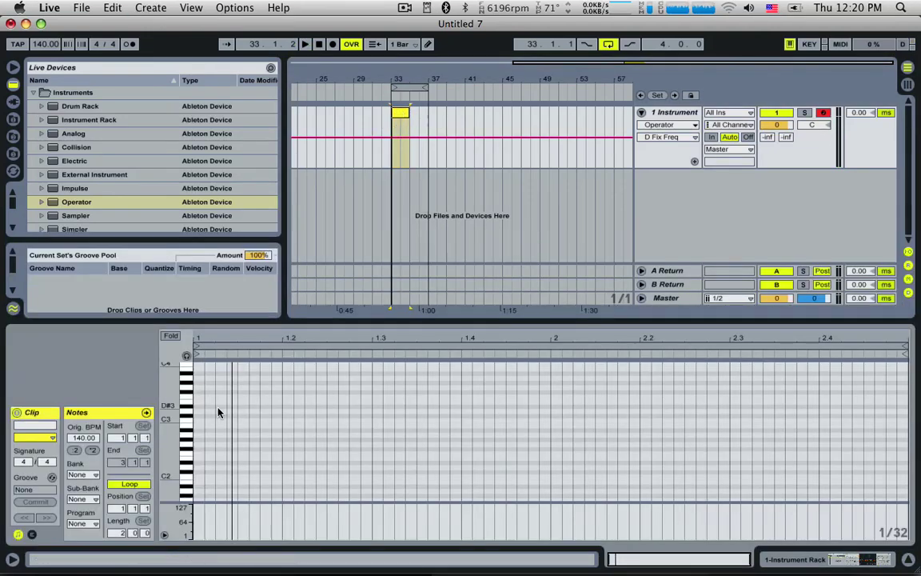
pyautogui.moveTo(124, 533); pyautogui.dragTo(126, 540)
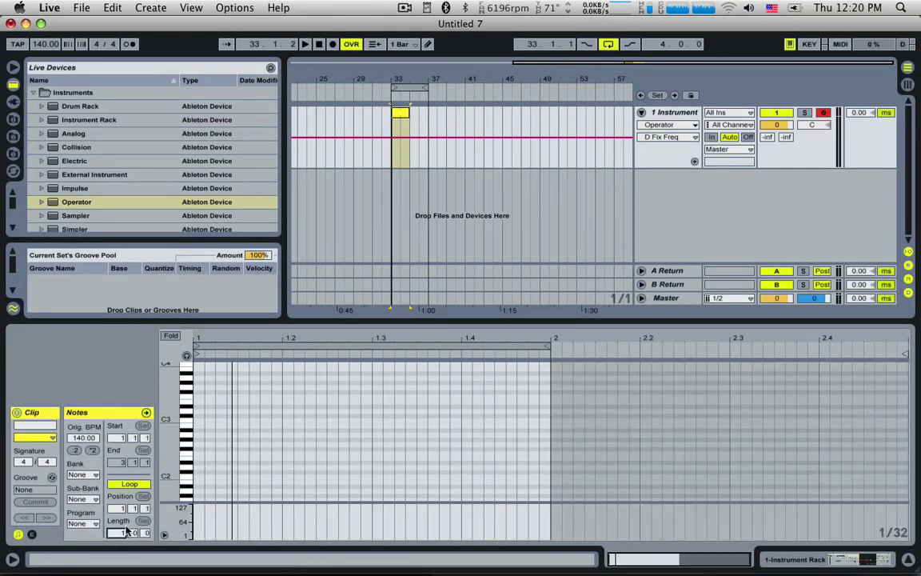
# Step: Fill the clip's one-bar loop with C2 notes on every sixteenth by duplicating the first notes
pyautogui.doubleClick(200, 478)
pyautogui.moveTo(200, 477)
pyautogui.keyDown('alt'); pyautogui.mouseDown()
pyautogui.moveTo(267, 478)
pyautogui.moveTo(198, 483)
pyautogui.mouseUp(); pyautogui.keyUp('alt')
pyautogui.press('super+d')
pyautogui.press('space')
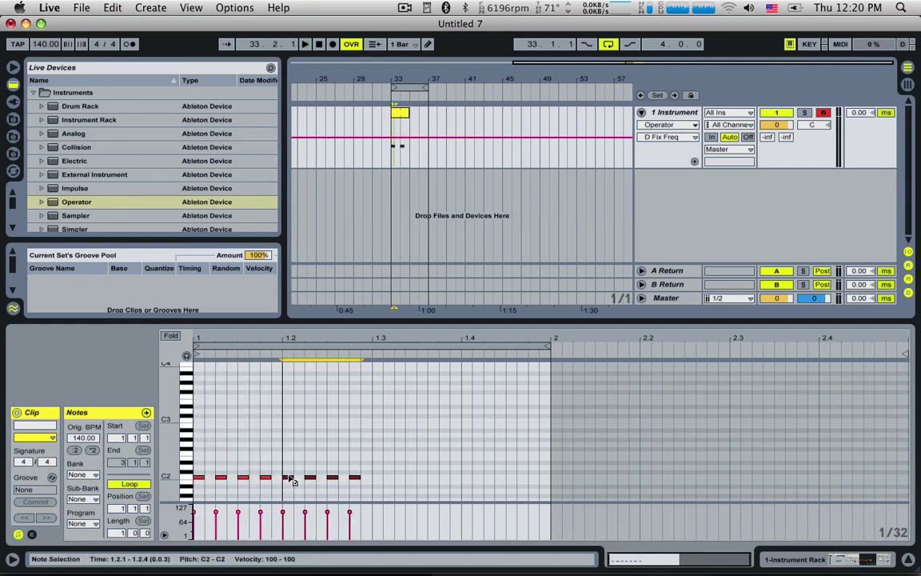
pyautogui.press('super+d')
pyautogui.press('super+d')
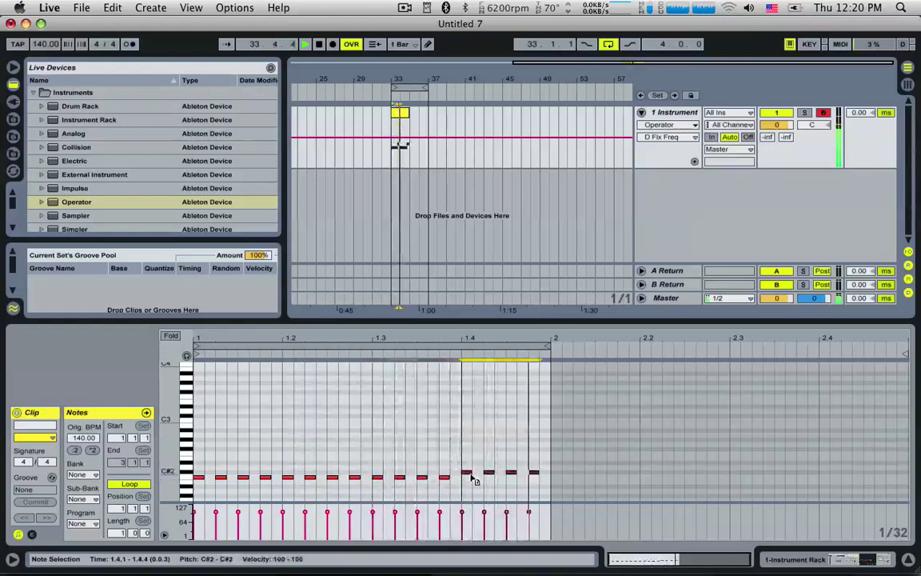
# Step: Try velocity 127 on the second note and play the pattern with the track's devices shown
pyautogui.click(217, 514)
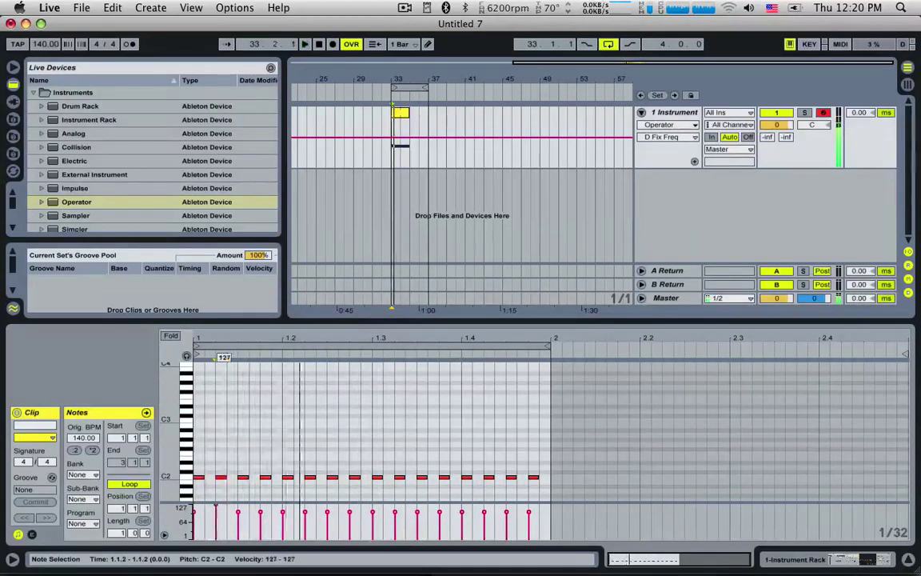
pyautogui.press('space')
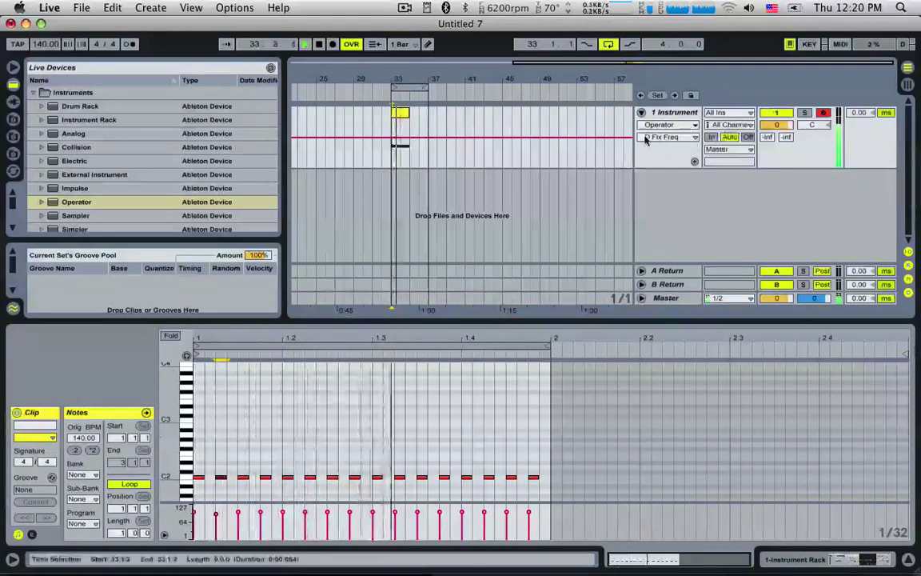
pyautogui.click(666, 113)
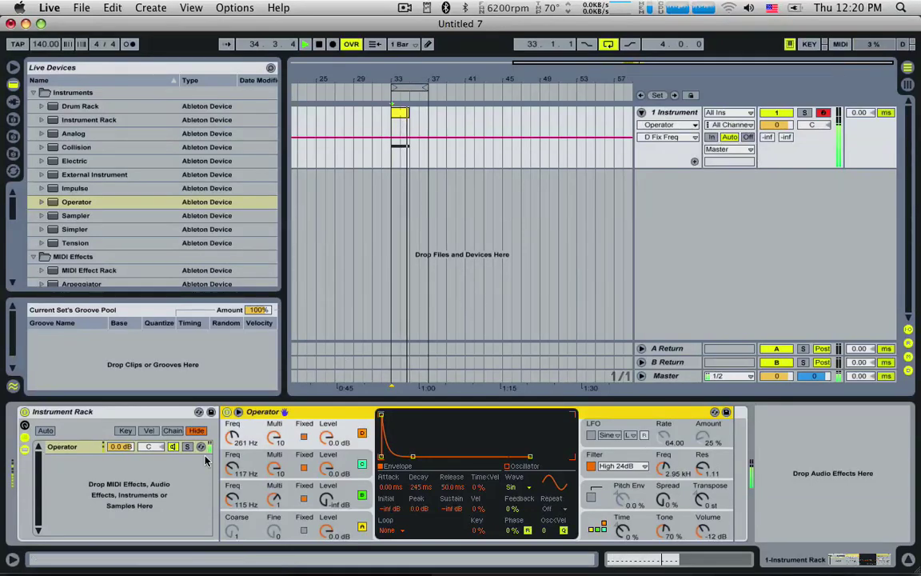
# Step: Stop playback and delete every second C2 note in the clip, leaving notes on the eighths only
pyautogui.click(398, 113)
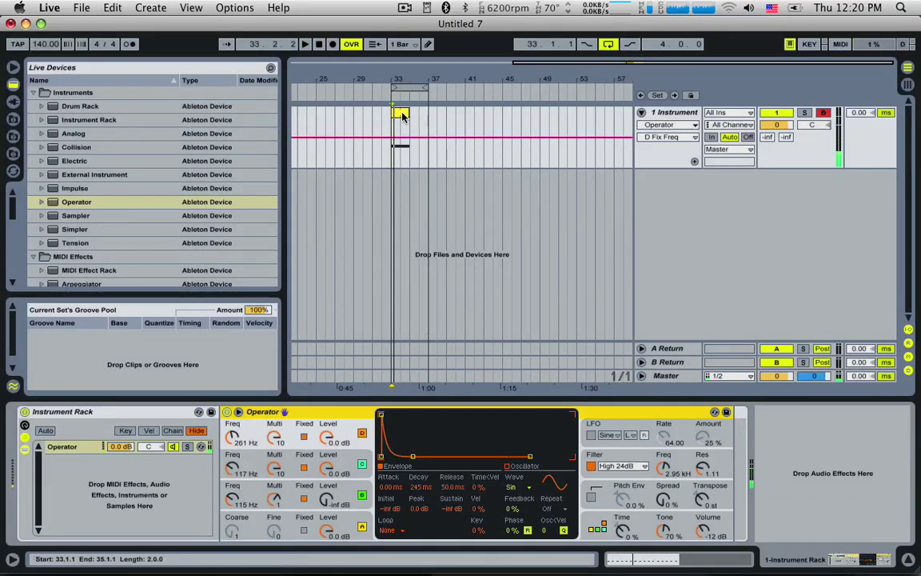
pyautogui.doubleClick(220, 478)
pyautogui.doubleClick(265, 477)
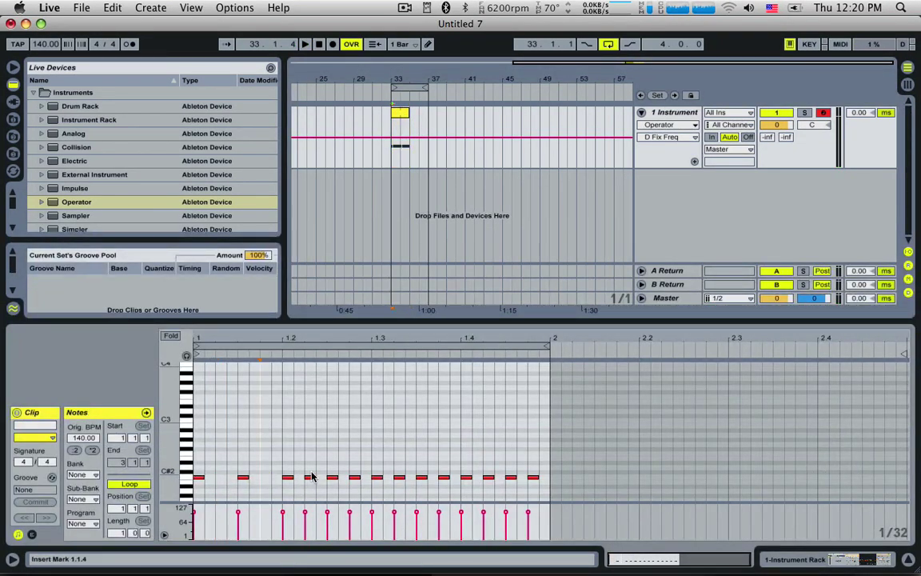
pyautogui.doubleClick(310, 477)
pyautogui.doubleClick(354, 477)
pyautogui.click(405, 470)
pyautogui.press('Delete')
pyautogui.moveTo(406, 466); pyautogui.dragTo(448, 488)
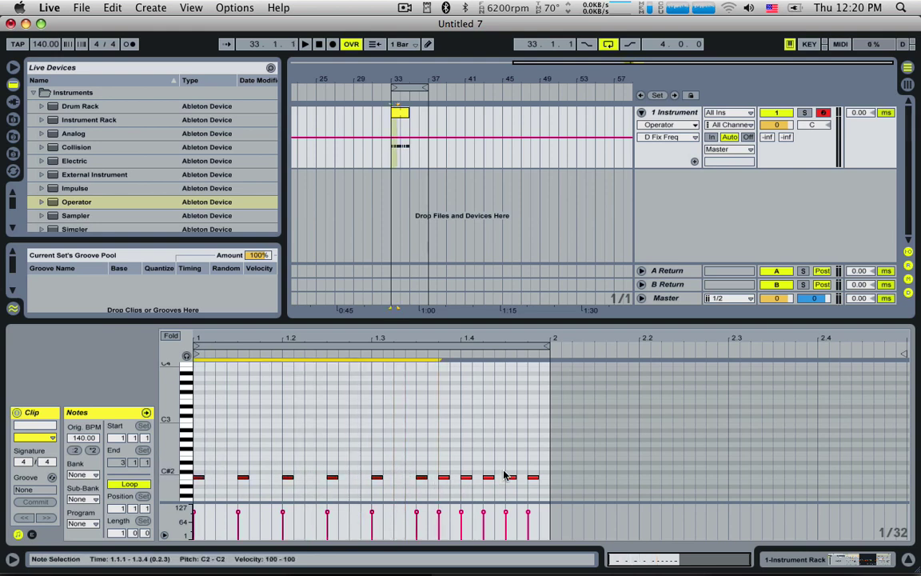
pyautogui.moveTo(504, 468); pyautogui.dragTo(535, 478)
pyautogui.press('Delete')
pyautogui.doubleClick(533, 477)
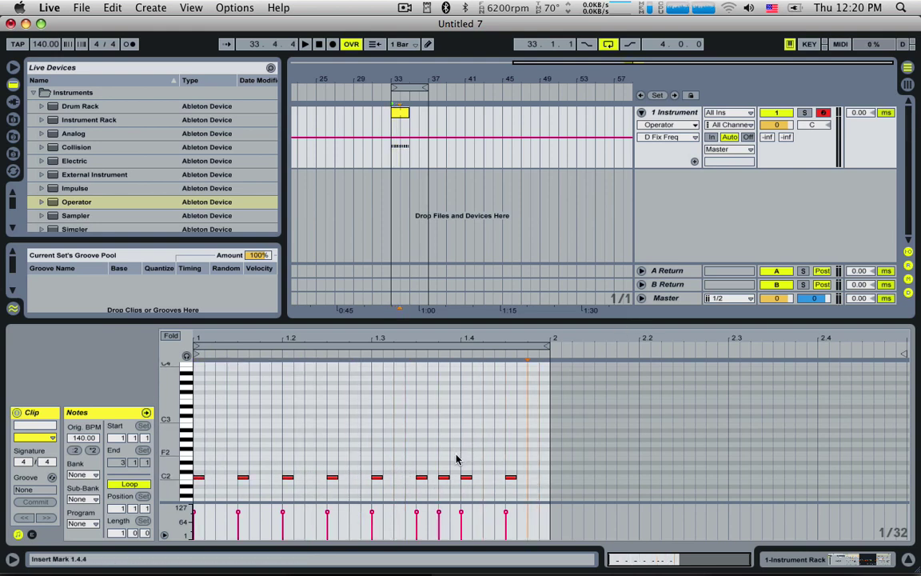
pyautogui.doubleClick(444, 477)
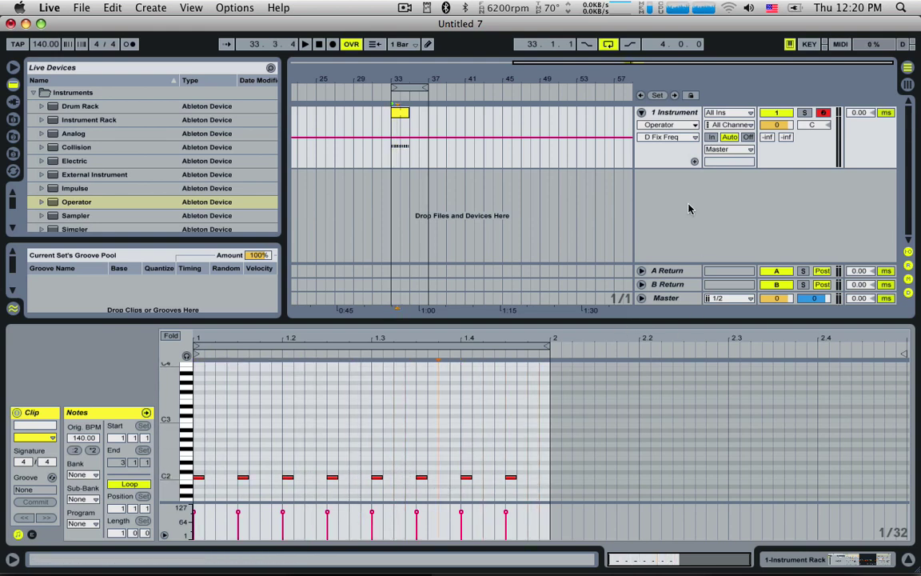
# Step: Review the level and envelope settings of oscillators C and D in the track's Operator
pyautogui.doubleClick(673, 114)
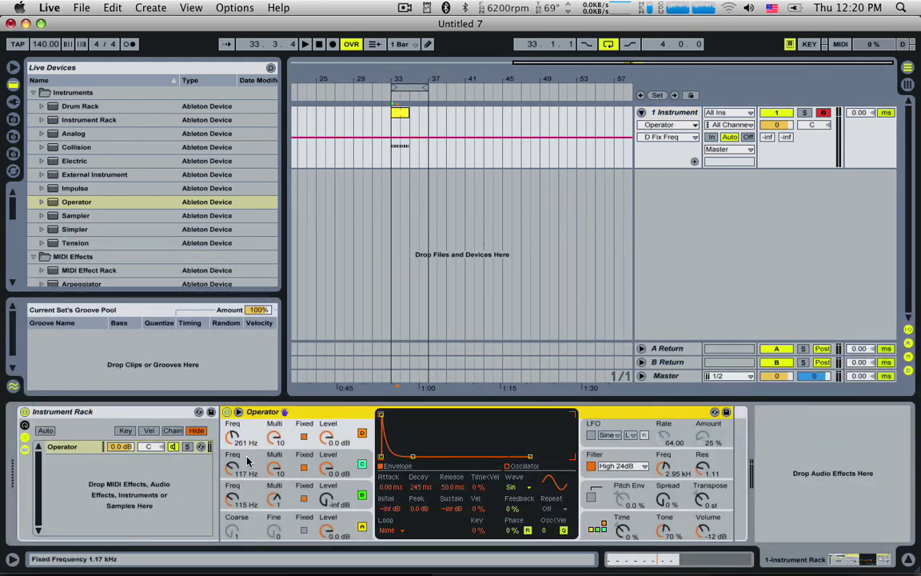
pyautogui.click(349, 463)
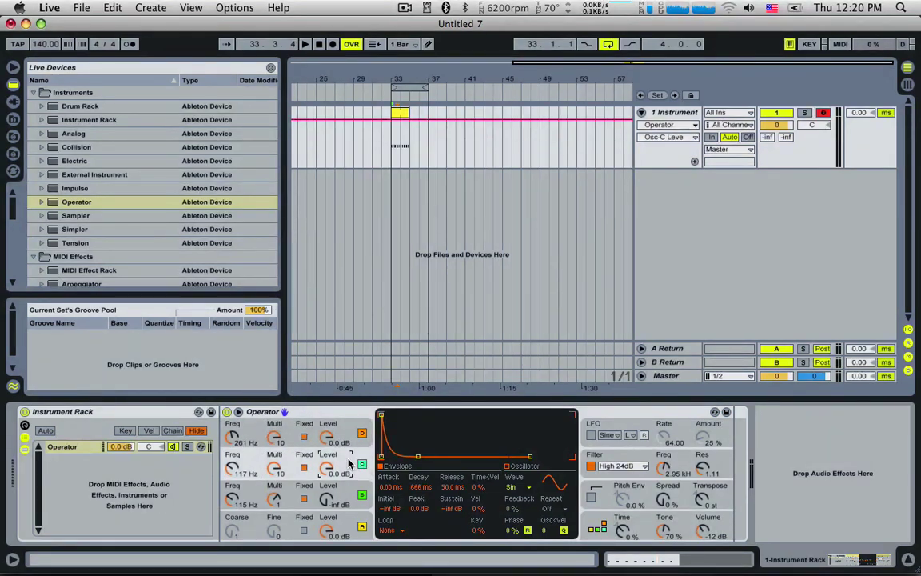
pyautogui.click(342, 435)
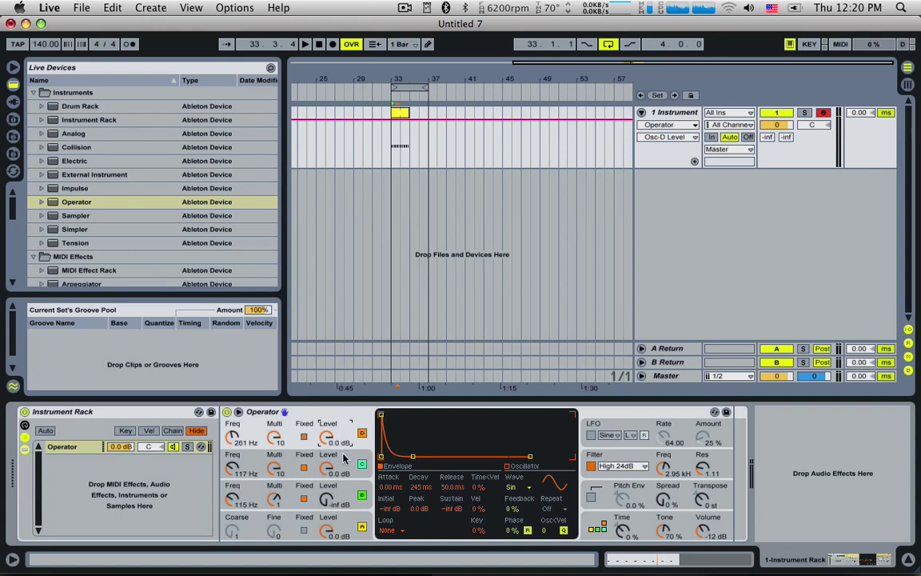
pyautogui.click(345, 456)
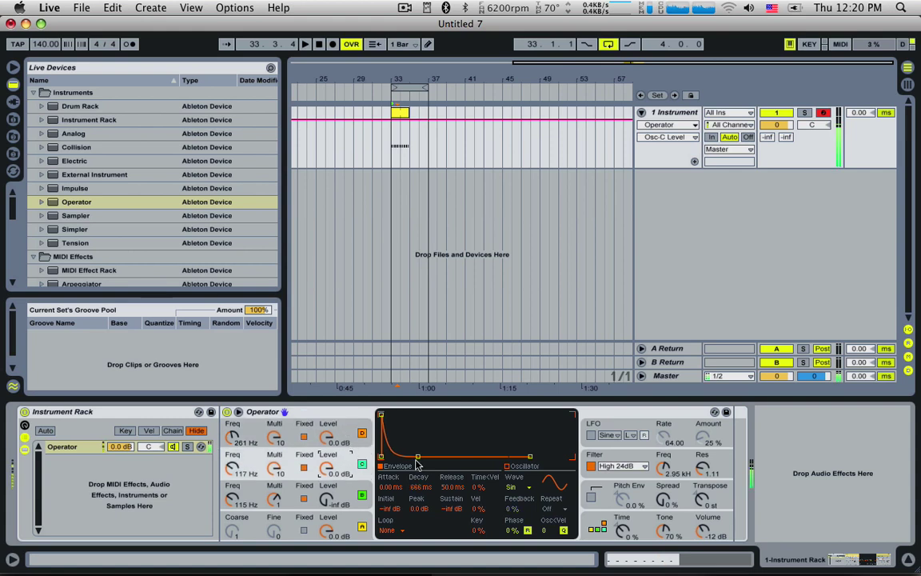
# Step: Change the filter type to Band 24dB and set its frequency to 4.22 kHz while auditioning the clip
pyautogui.click(663, 468)
pyautogui.moveTo(663, 468); pyautogui.dragTo(645, 465)
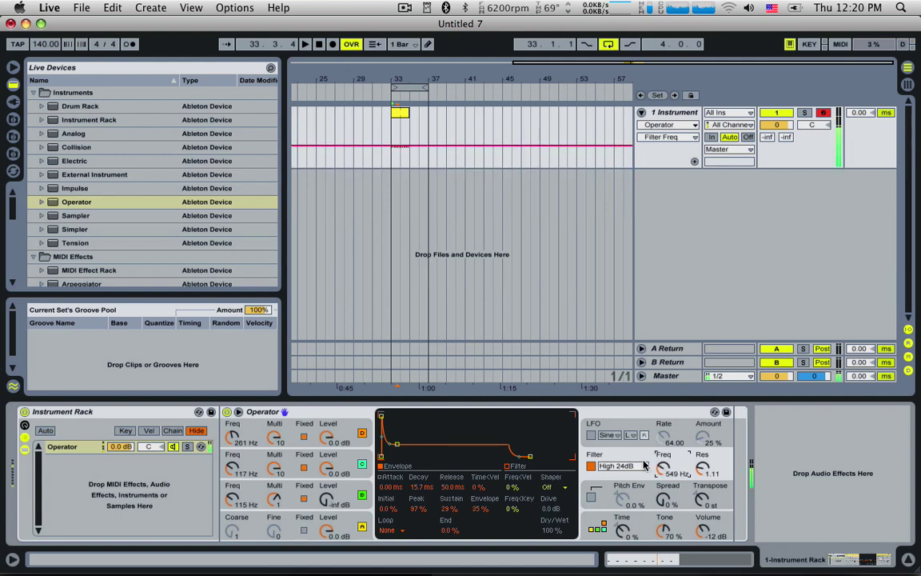
pyautogui.click(645, 464)
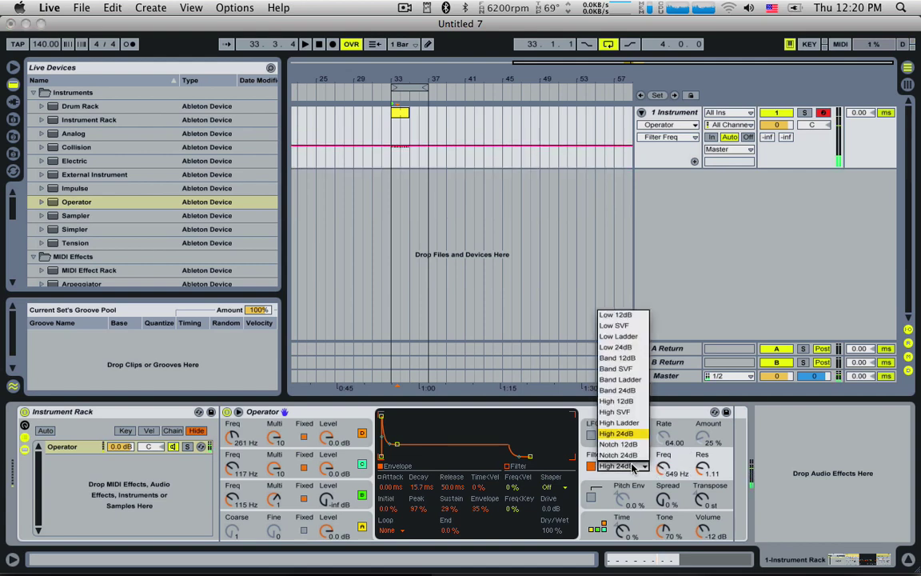
pyautogui.click(637, 391)
pyautogui.moveTo(663, 468); pyautogui.dragTo(663, 429)
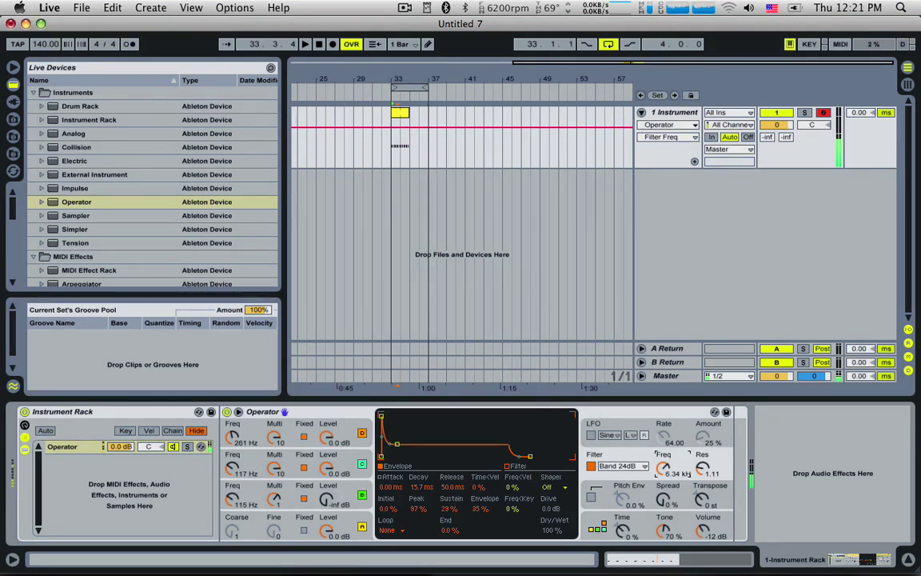
pyautogui.press('space')
pyautogui.moveTo(666, 470); pyautogui.dragTo(666, 473)
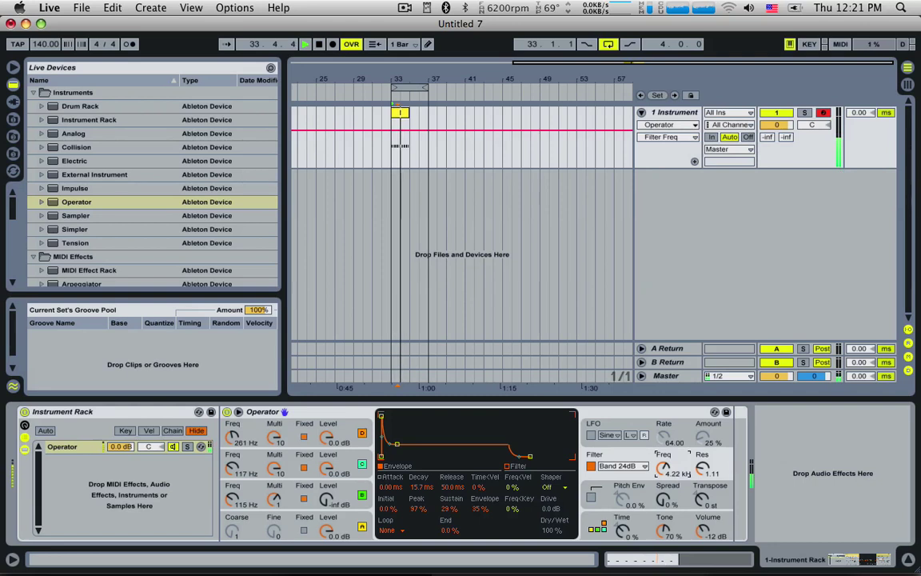
# Step: Raise oscillator C's fixed frequency to 543 Hz and play the clip to check the sound
pyautogui.click(329, 454)
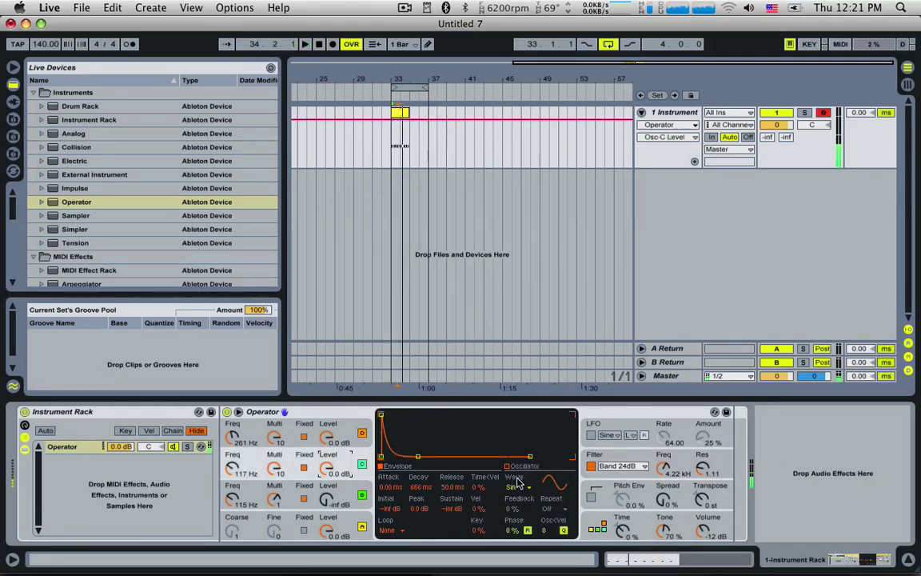
pyautogui.moveTo(232, 468)
pyautogui.mouseDown()
pyautogui.moveTo(233, 450)
pyautogui.moveTo(259, 468)
pyautogui.moveTo(233, 467)
pyautogui.moveTo(270, 482)
pyautogui.moveTo(269, 491)
pyautogui.moveTo(270, 482)
pyautogui.moveTo(232, 463)
pyautogui.moveTo(233, 428)
pyautogui.moveTo(232, 470)
pyautogui.mouseUp()
pyautogui.press('space')
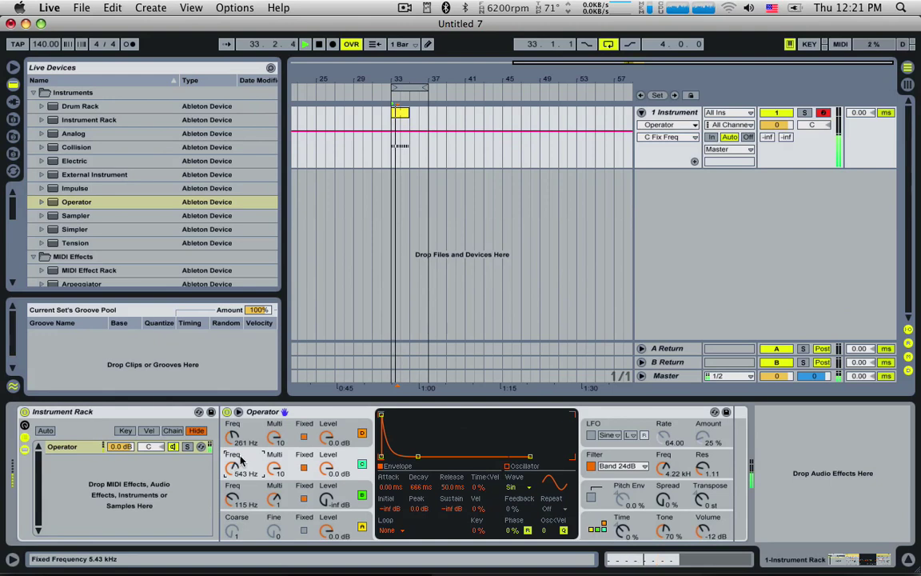
# Step: Lower oscillator D's envelope peak to -12 dB and its fixed frequency to 21.9 Hz while auditioning the clip
pyautogui.click(255, 437)
pyautogui.press('space')
pyautogui.press('space')
pyautogui.click(381, 415)
pyautogui.press('space')
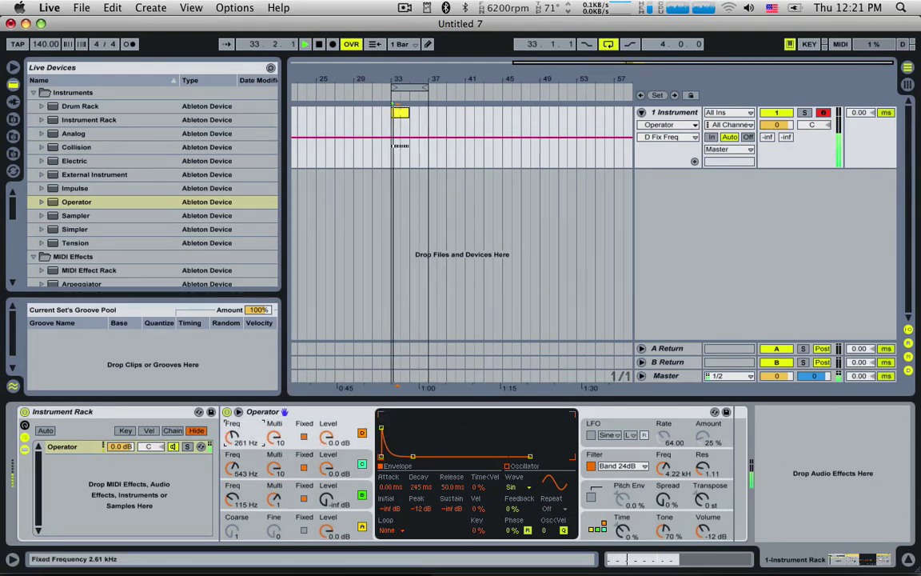
pyautogui.moveTo(232, 436); pyautogui.dragTo(233, 441)
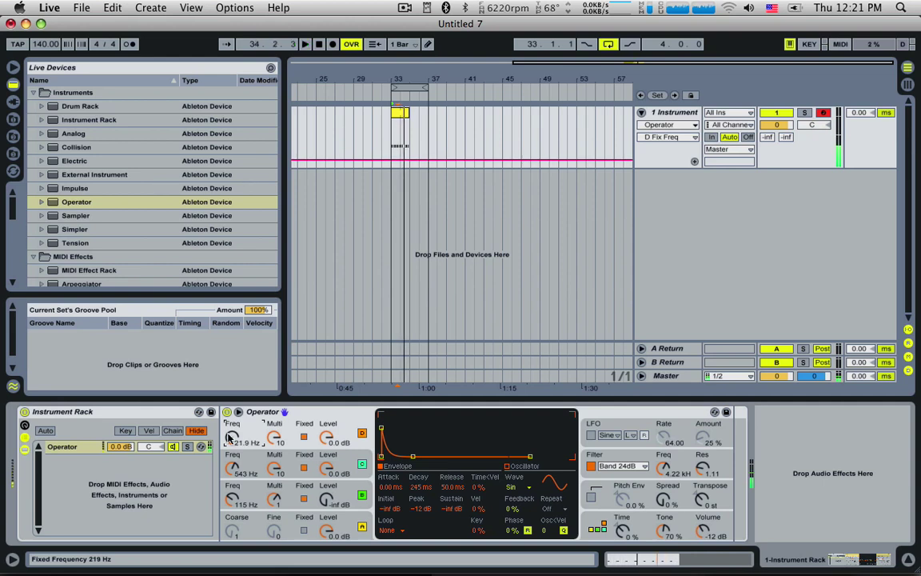
pyautogui.press('space')
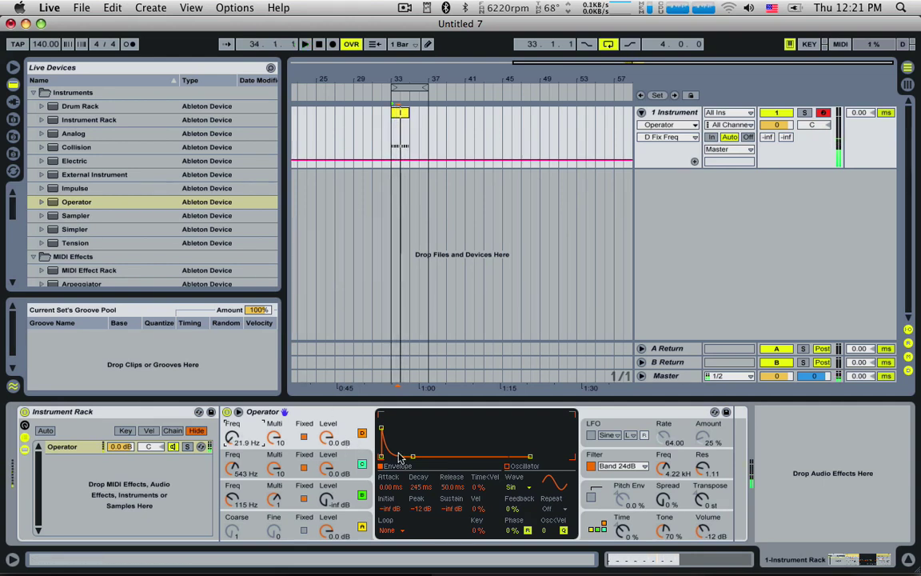
# Step: Change Operator's filter type to High 24dB, set its frequency to 1.52 kHz and resonance to 0.57 while auditioning the clip
pyautogui.moveTo(662, 469)
pyautogui.mouseDown()
pyautogui.moveTo(662, 456)
pyautogui.moveTo(662, 468)
pyautogui.mouseUp()
pyautogui.press('space')
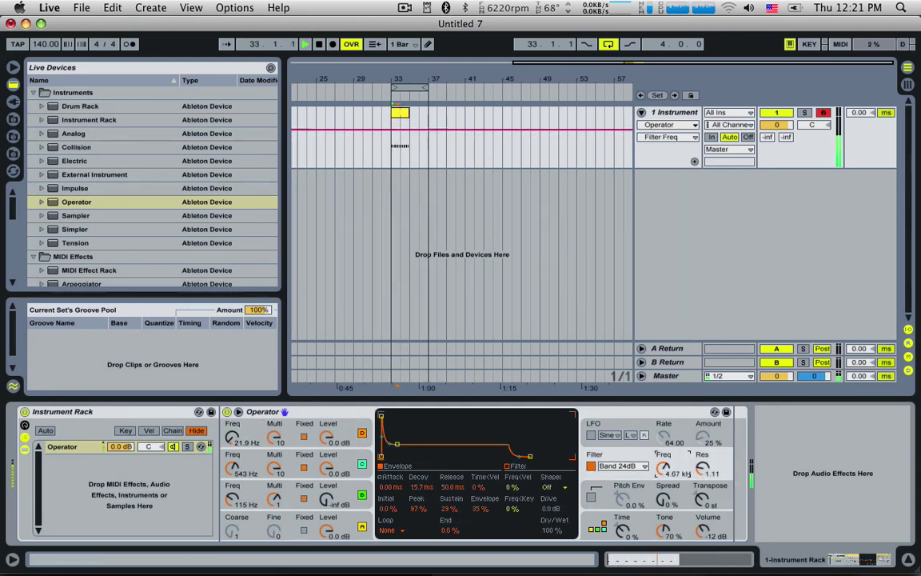
pyautogui.click(622, 466)
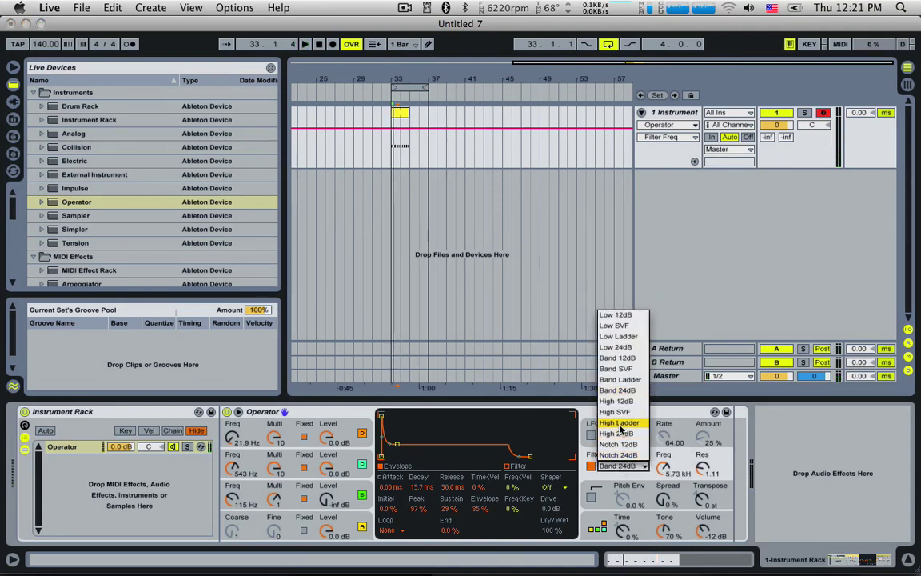
pyautogui.click(626, 435)
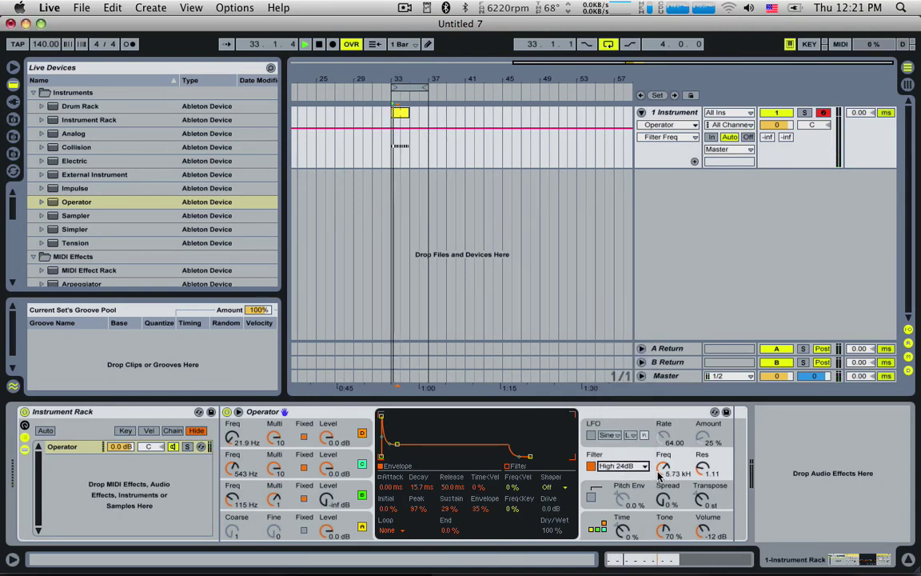
pyautogui.moveTo(661, 470); pyautogui.dragTo(659, 496)
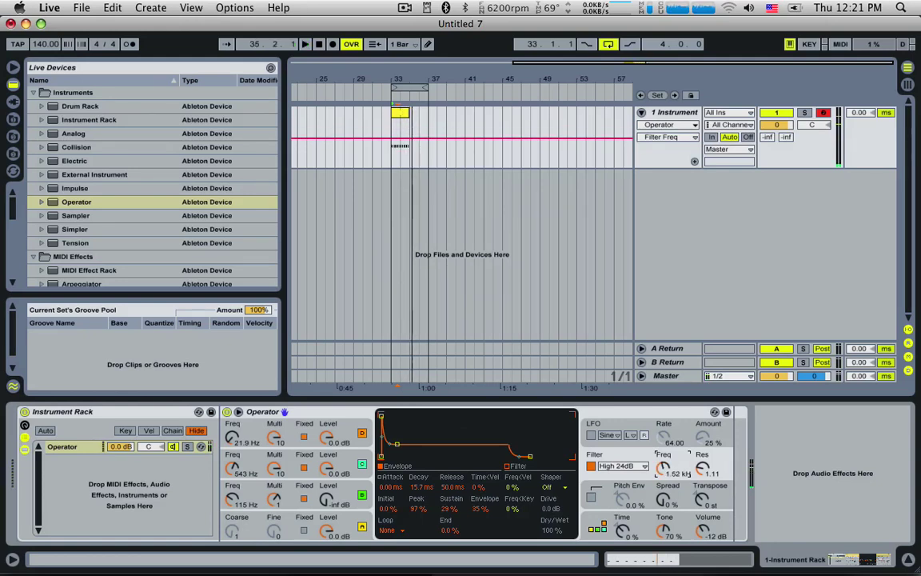
pyautogui.press('space')
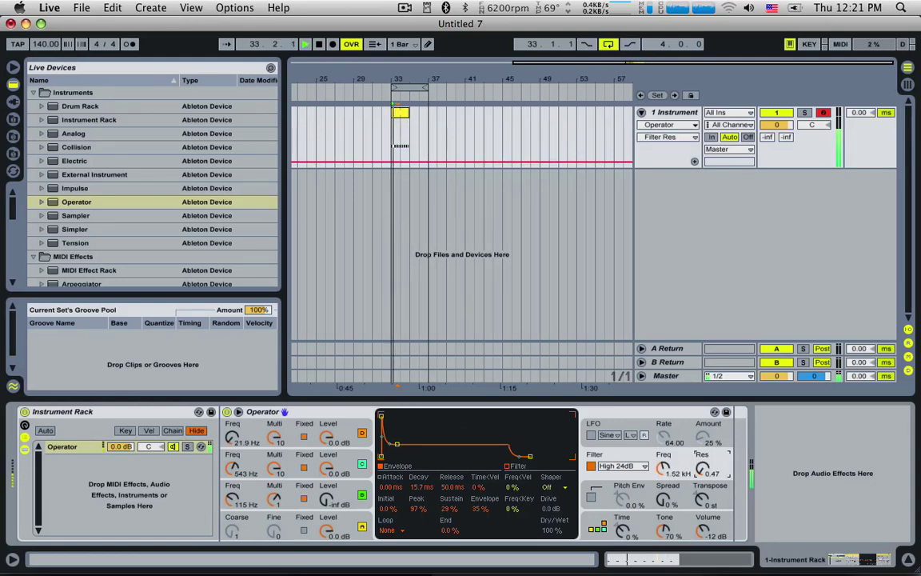
pyautogui.click(701, 468)
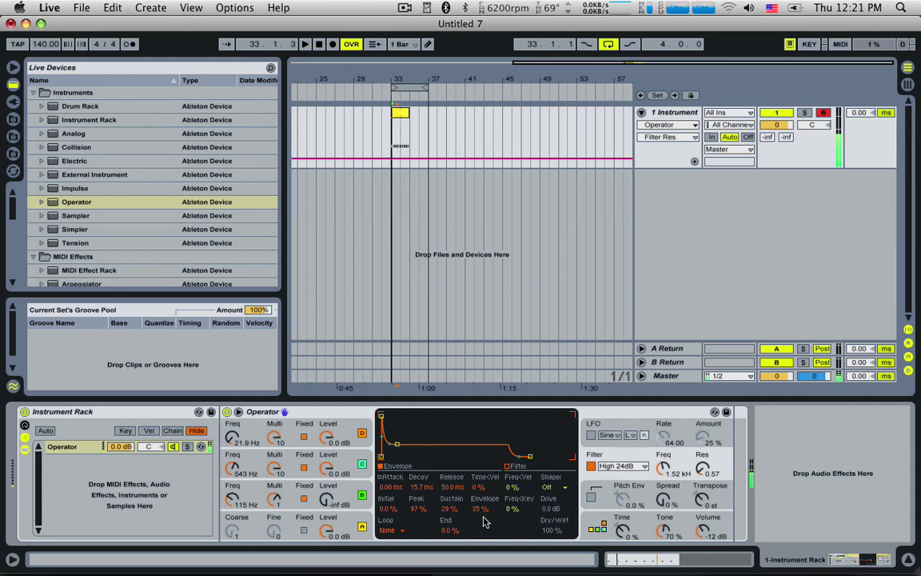
# Step: Shape the filter envelope with a 12.2 ms decay, 40% peak and 6.9% sustain, and set the envelope amount to 71%
pyautogui.moveTo(483, 510); pyautogui.dragTo(483, 517)
pyautogui.moveTo(397, 444)
pyautogui.mouseDown()
pyautogui.moveTo(395, 422)
pyautogui.moveTo(391, 450)
pyautogui.mouseUp()
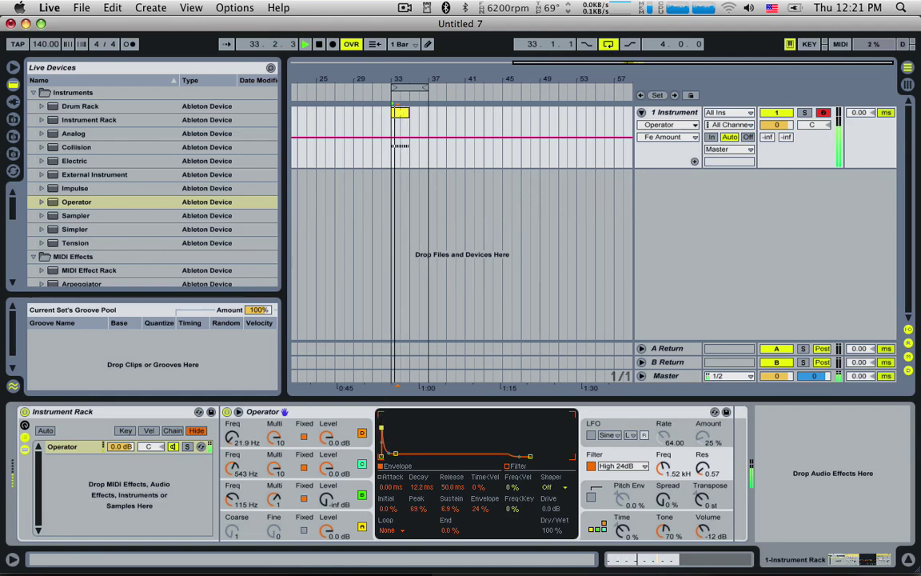
pyautogui.moveTo(482, 508); pyautogui.dragTo(481, 471)
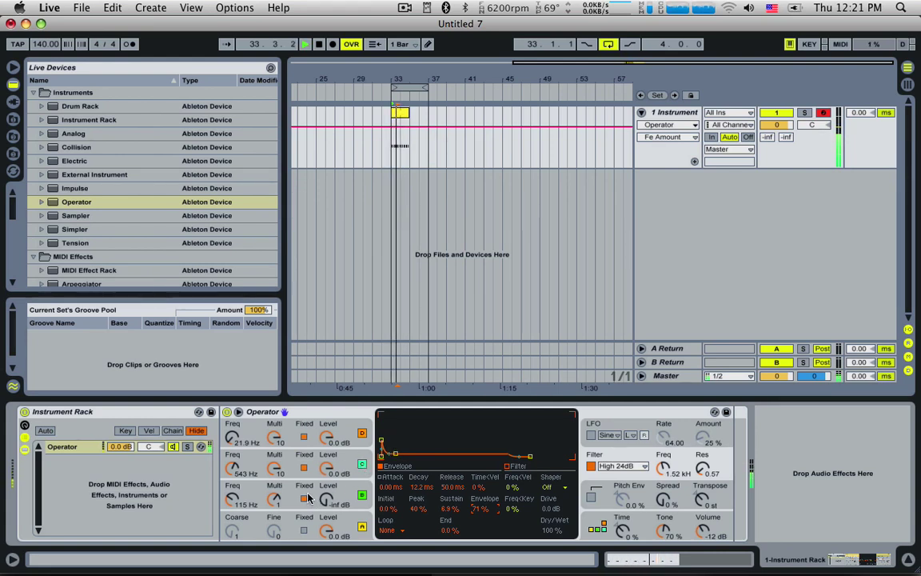
# Step: Shorten the filter envelope's decay to 6.63 ms, stop the clip and play a note to check the sound
pyautogui.click(258, 491)
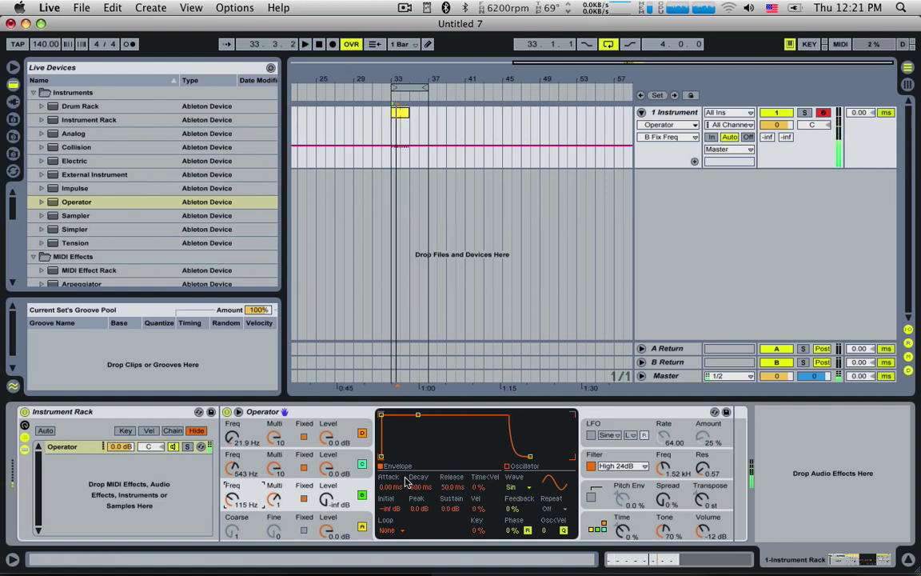
pyautogui.click(606, 456)
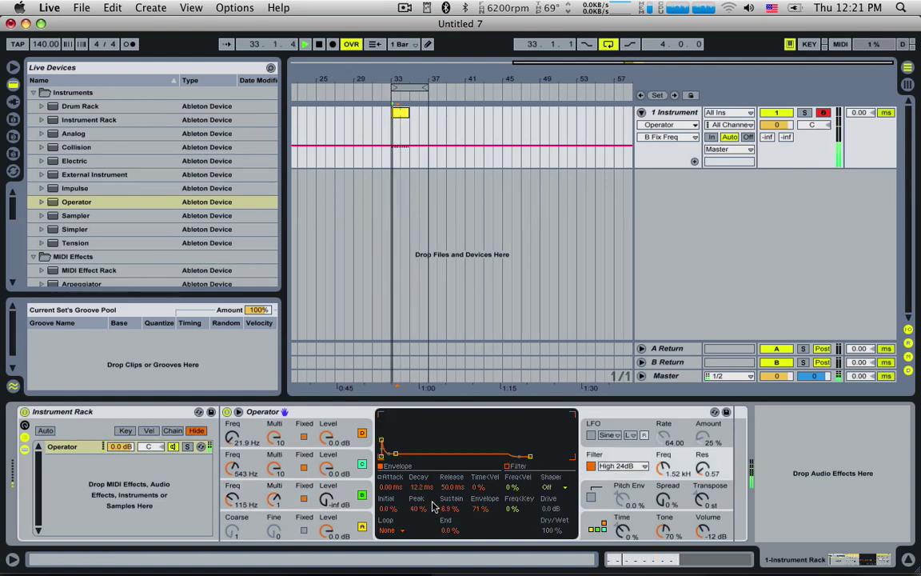
pyautogui.moveTo(395, 453)
pyautogui.mouseDown()
pyautogui.moveTo(423, 454)
pyautogui.moveTo(392, 454)
pyautogui.mouseUp()
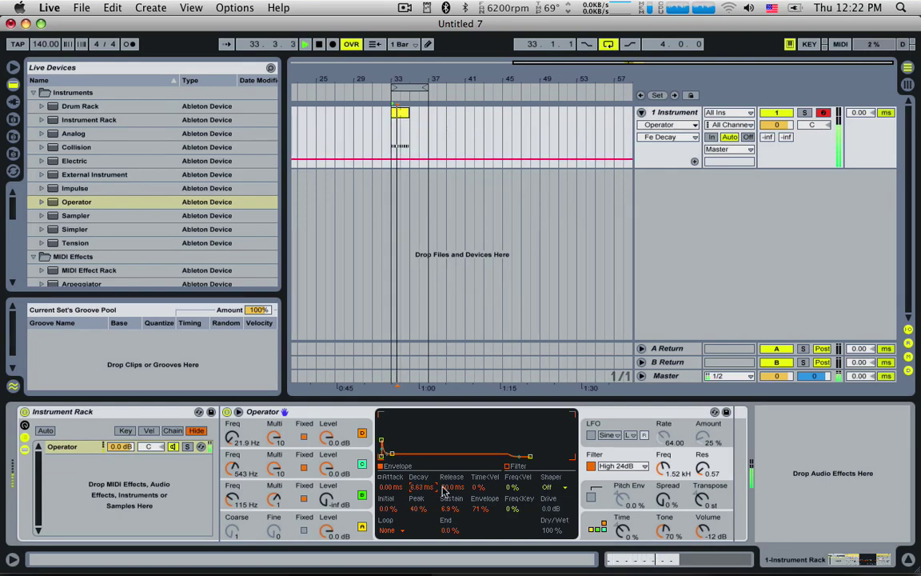
pyautogui.press('space')
pyautogui.press('z')
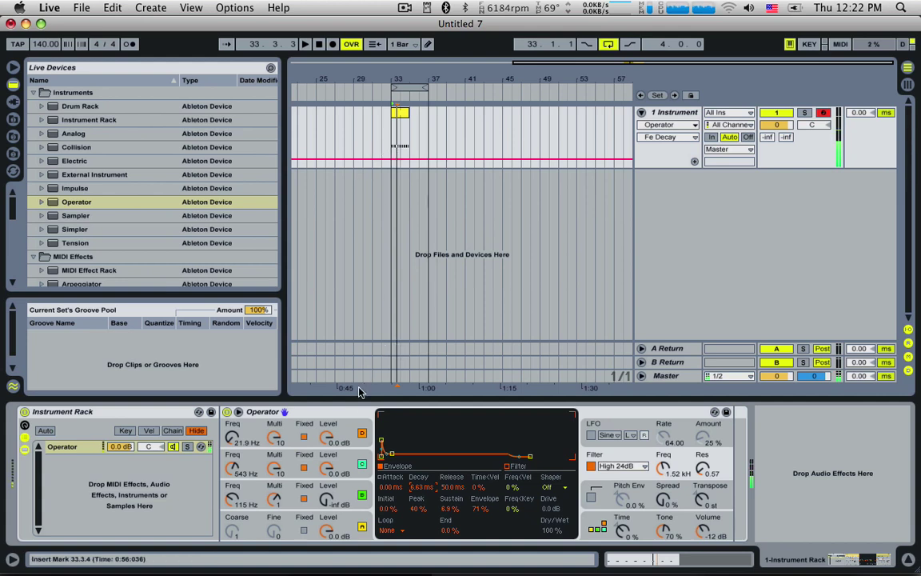
# Step: Duplicate the Operator chain in the Instrument Rack
pyautogui.click(339, 415)
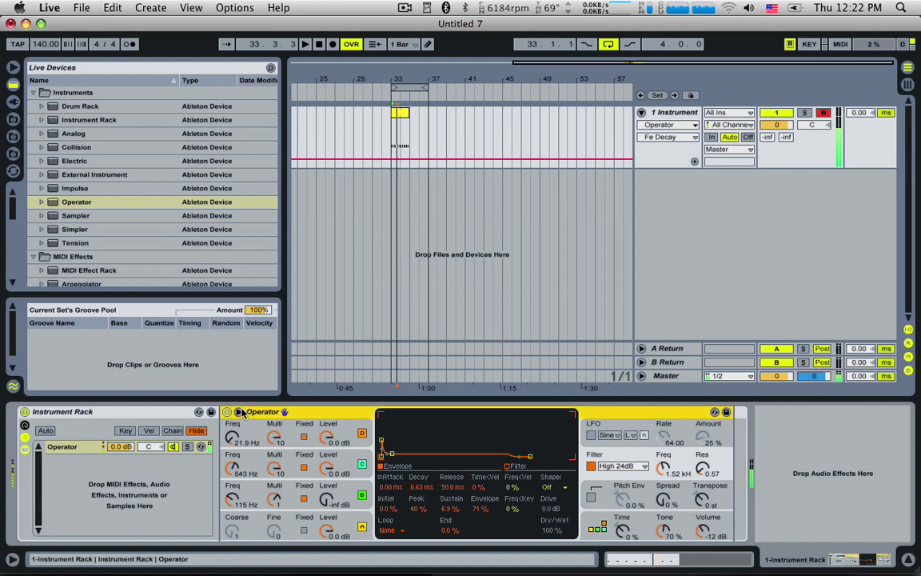
pyautogui.click(85, 449)
pyautogui.press('super+d')
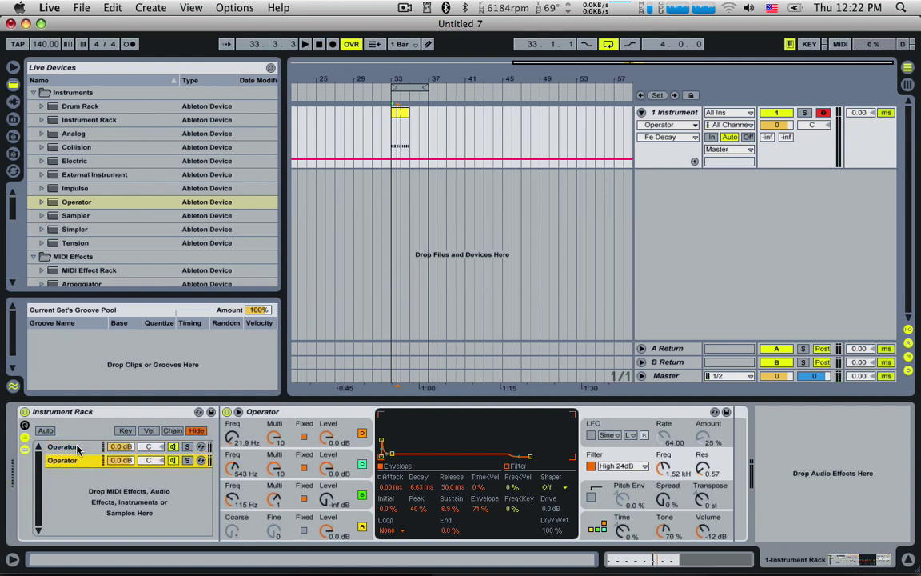
# Step: Rename both chains in the Instrument Rack to Hat
pyautogui.press('super+r')
pyautogui.write('Ha')
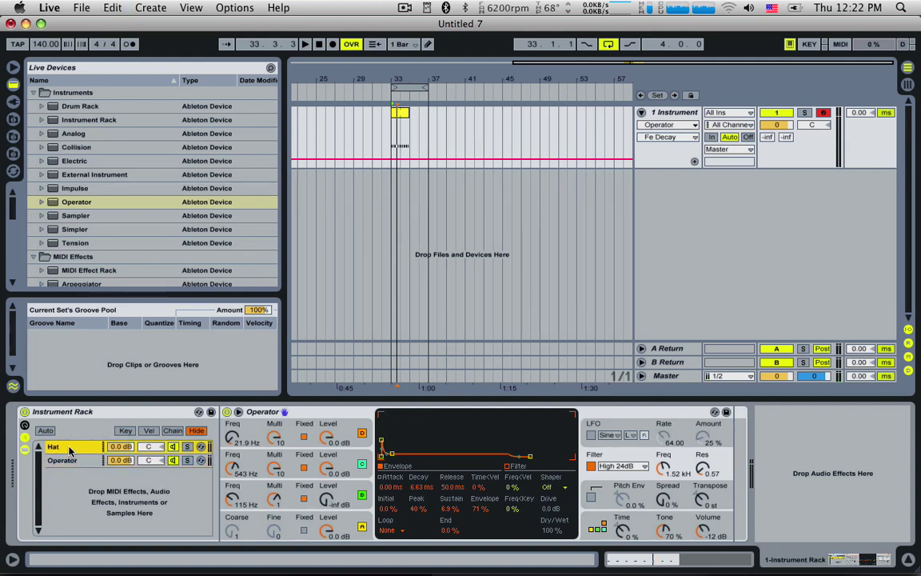
pyautogui.click(71, 460)
pyautogui.press('super+r')
pyautogui.write('Hat')
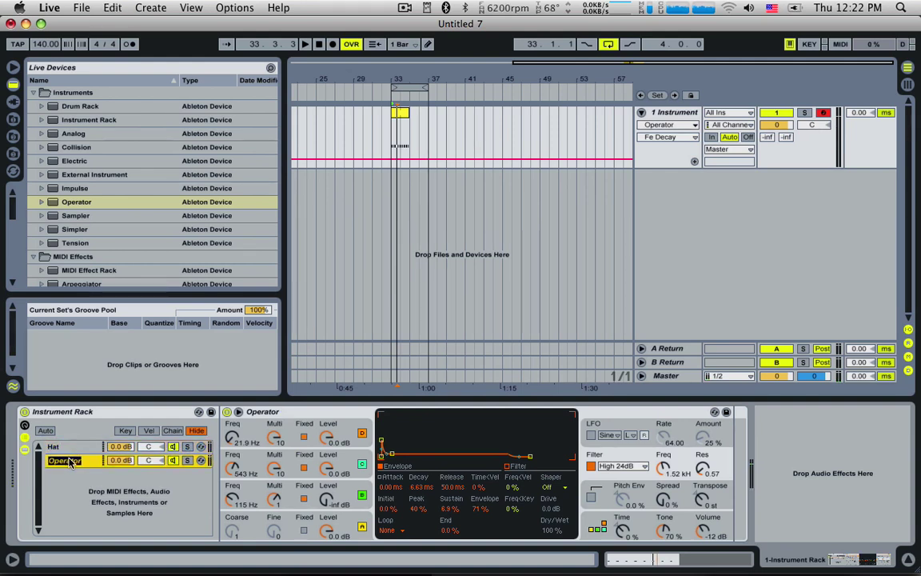
pyautogui.press('Return')
# Step: Add a Corpus effect after Operator in the second Hat chain and set its Dry/Wet to 39%
pyautogui.scroll(-5, 112, 234)
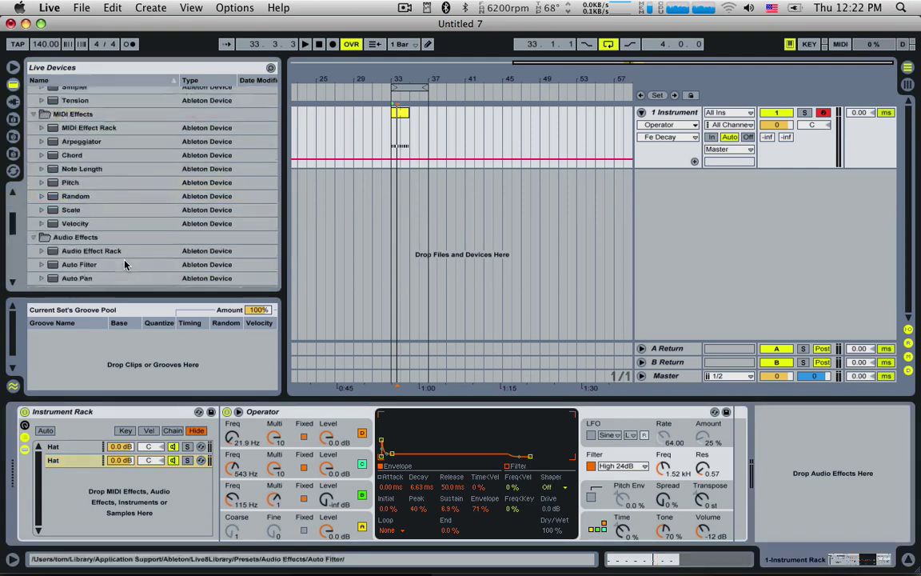
pyautogui.scroll(5, 116, 255)
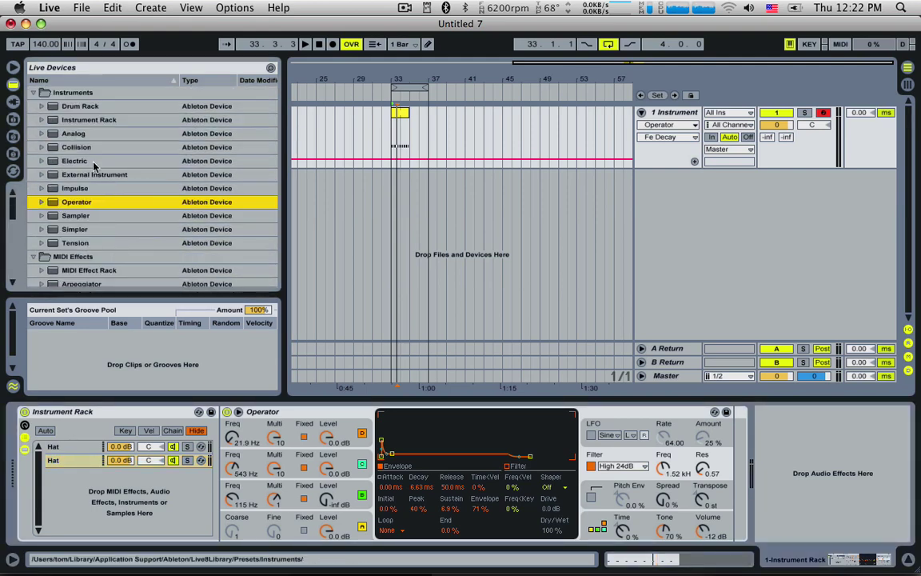
pyautogui.scroll(-5, 123, 273)
pyautogui.click(76, 216)
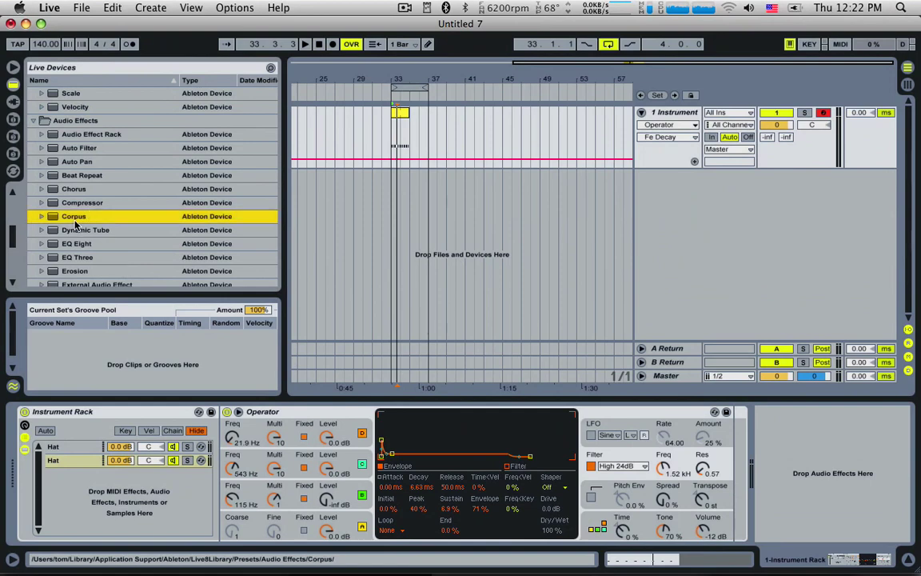
pyautogui.moveTo(742, 484); pyautogui.dragTo(733, 470)
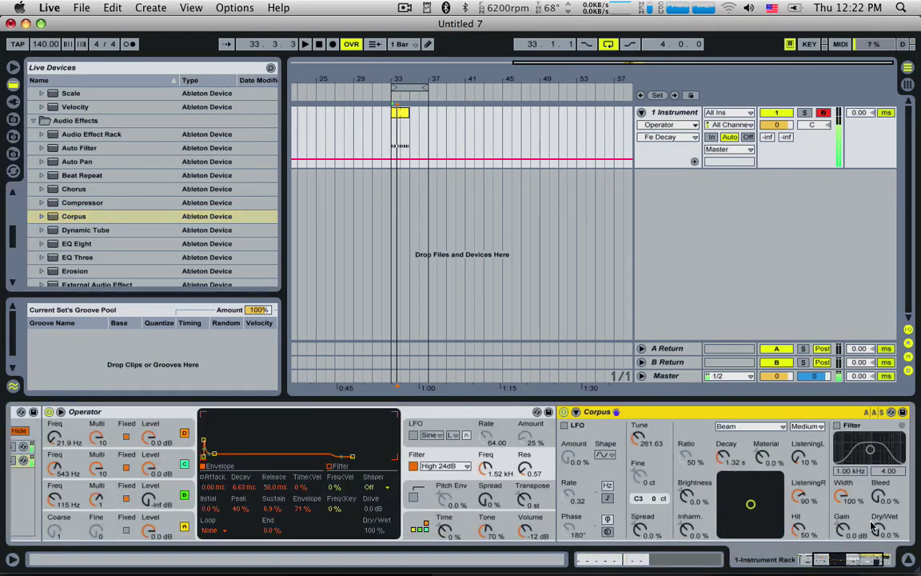
pyautogui.moveTo(875, 526); pyautogui.dragTo(875, 509)
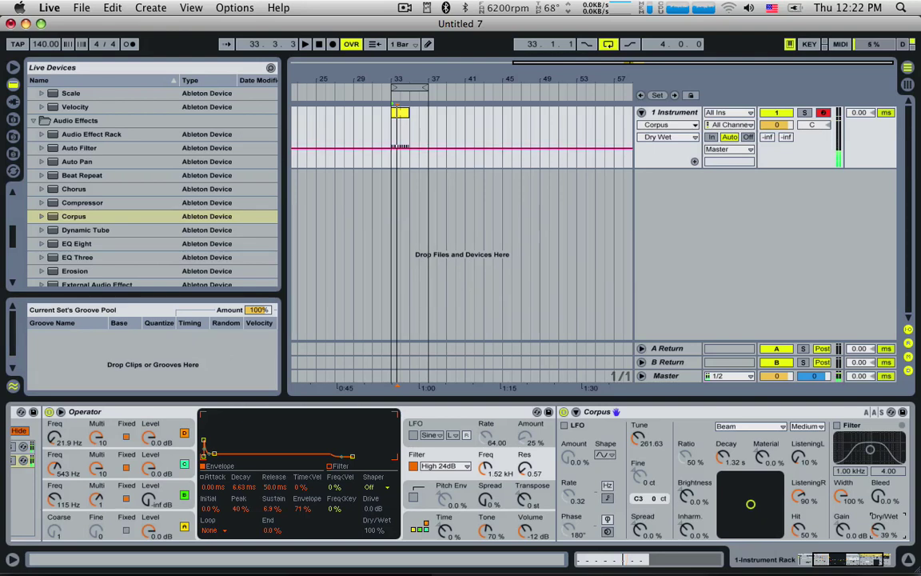
# Step: Set Corpus to the Plate resonator with Tune at 356.02 and Decay at 606 ms
pyautogui.click(767, 427)
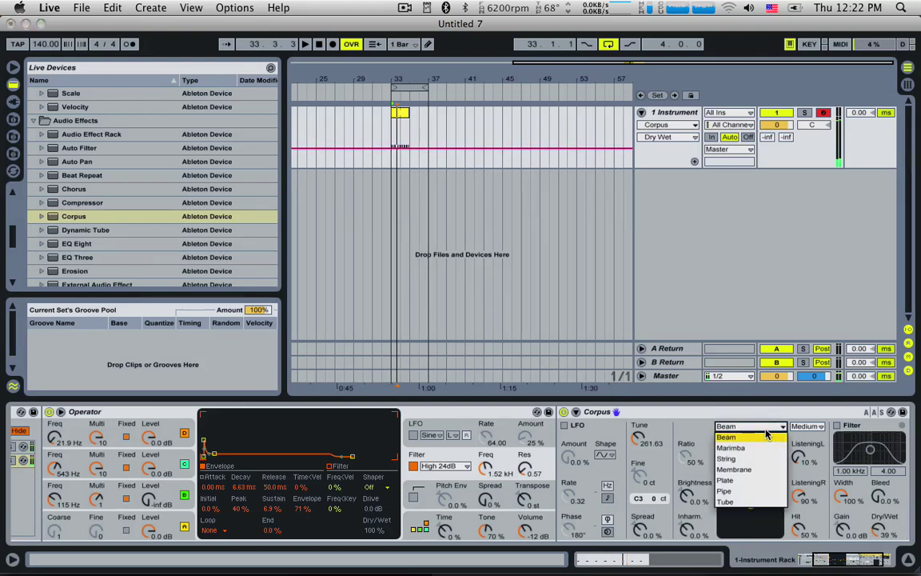
pyautogui.click(751, 480)
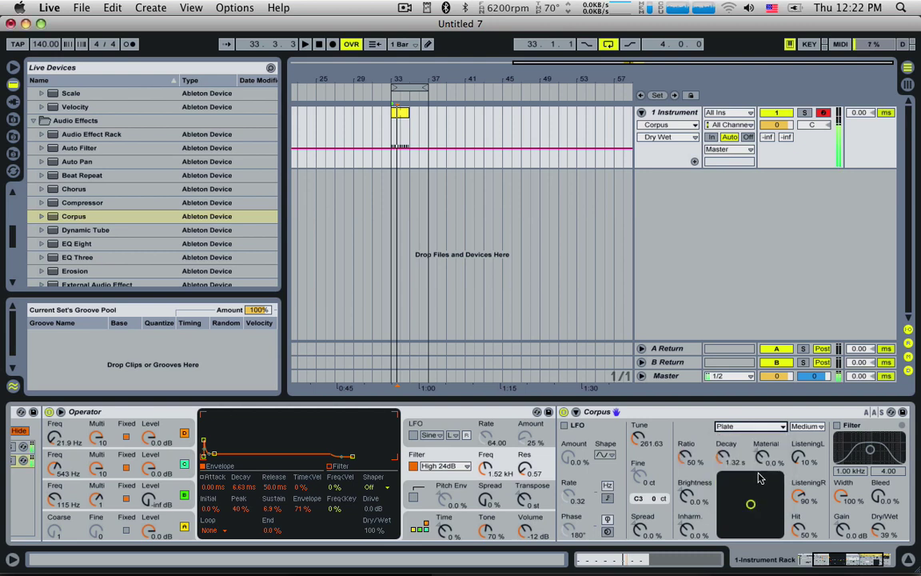
pyautogui.moveTo(718, 462); pyautogui.dragTo(727, 431)
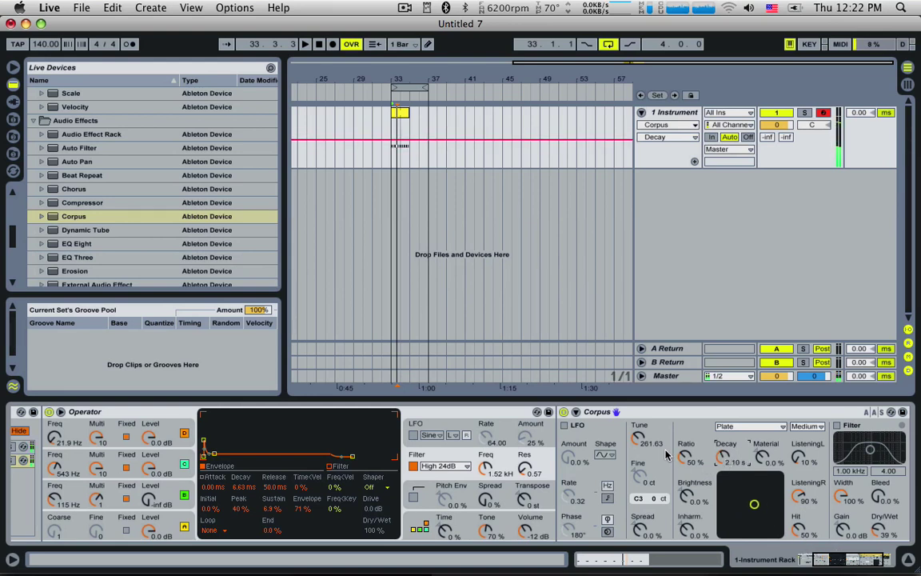
pyautogui.moveTo(637, 438)
pyautogui.mouseDown()
pyautogui.moveTo(637, 392)
pyautogui.moveTo(642, 442)
pyautogui.mouseUp()
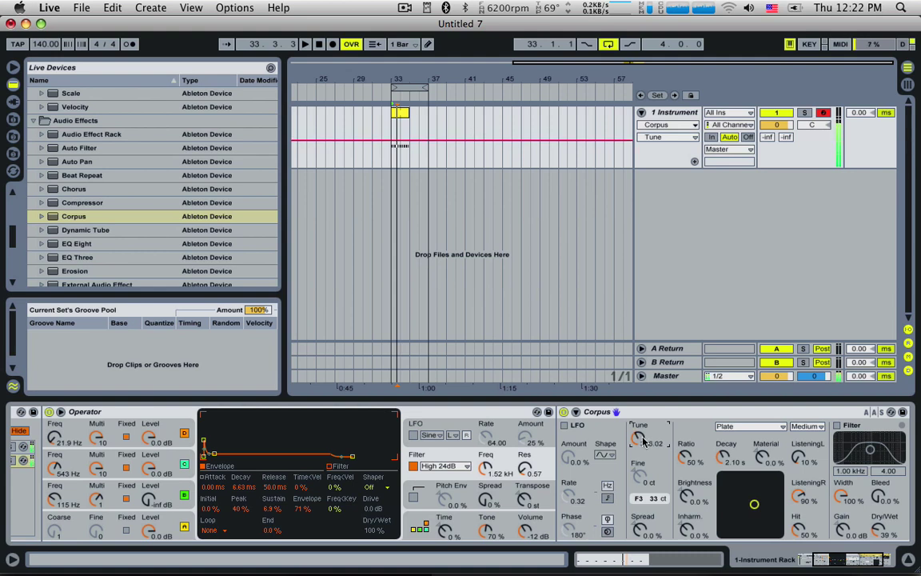
pyautogui.moveTo(737, 468)
pyautogui.mouseDown()
pyautogui.moveTo(737, 480)
pyautogui.moveTo(726, 474)
pyautogui.mouseUp()
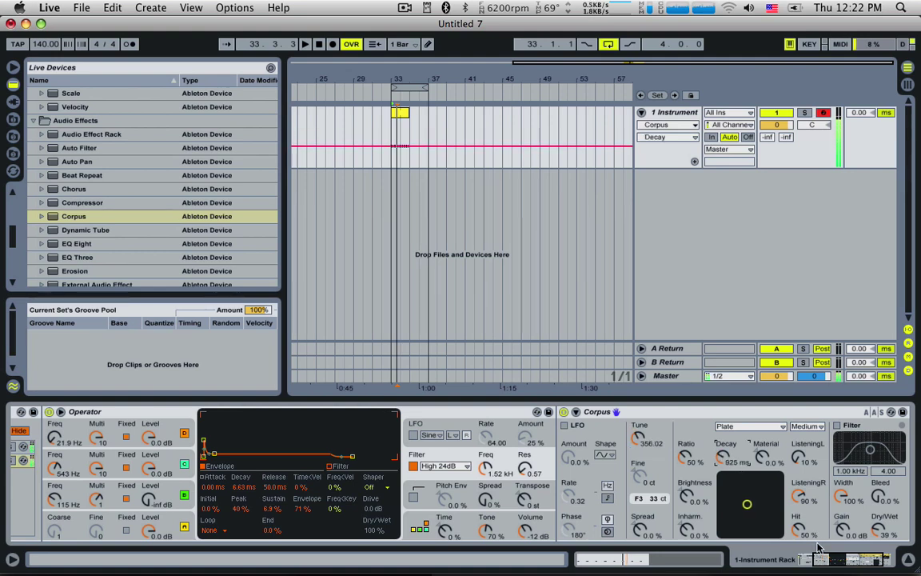
pyautogui.moveTo(725, 454); pyautogui.dragTo(742, 469)
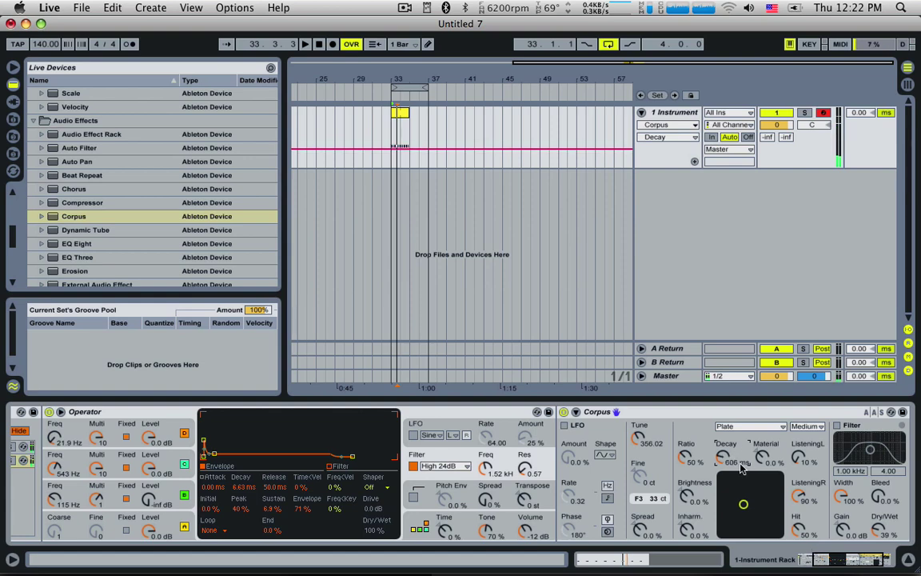
# Step: In the first Hat chain, switch oscillators A, B and C off and on individually to hear each one's contribution
pyautogui.click(836, 565)
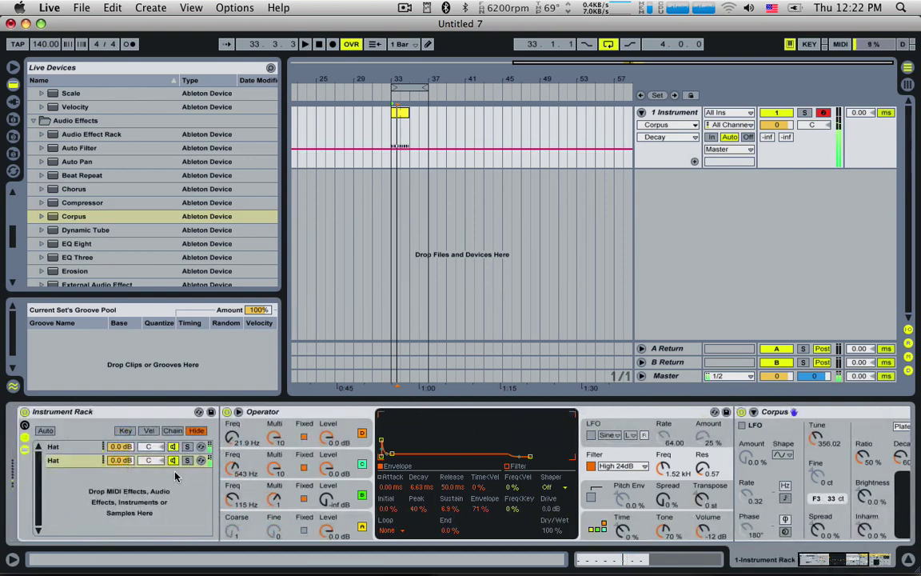
pyautogui.click(54, 447)
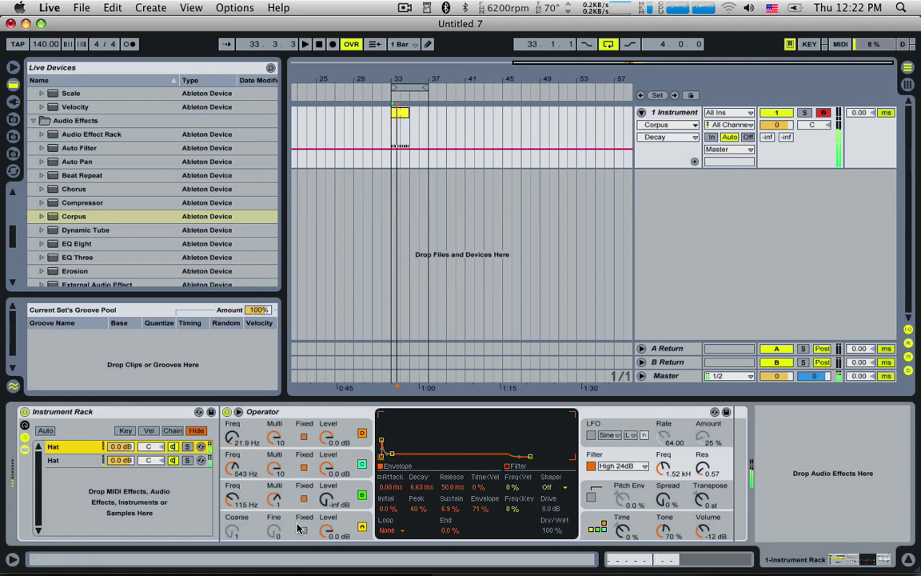
pyautogui.click(361, 528)
pyautogui.click(361, 528)
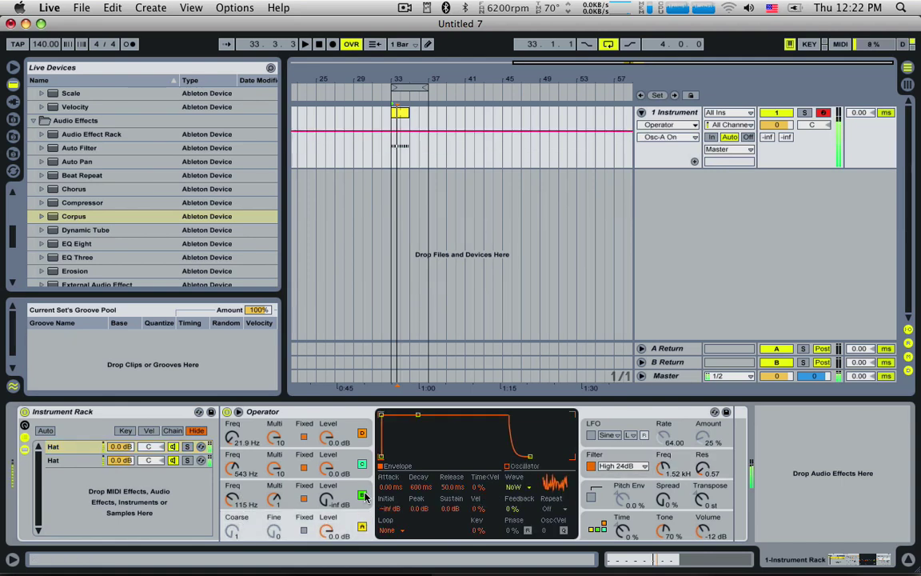
pyautogui.click(362, 495)
pyautogui.click(363, 495)
pyautogui.click(363, 465)
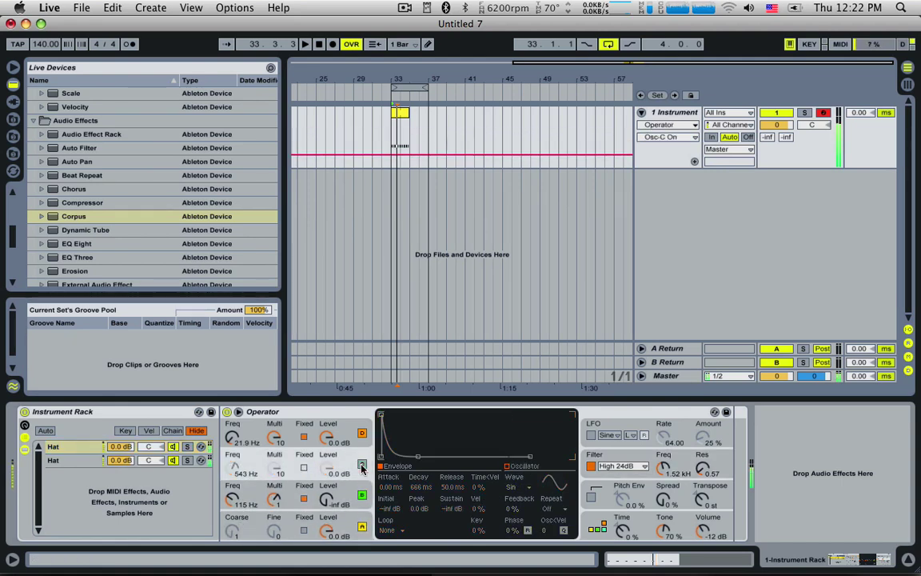
pyautogui.click(363, 464)
# Step: Compare the first Hat chain's sound with oscillators D, C and A switched off, and turn them all on again
pyautogui.click(363, 435)
pyautogui.click(363, 461)
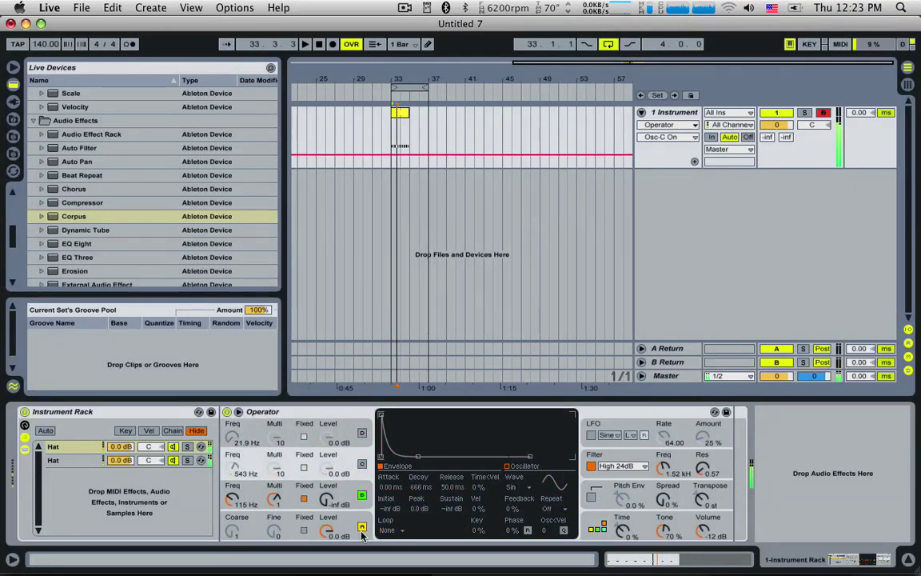
pyautogui.click(363, 521)
pyautogui.click(362, 525)
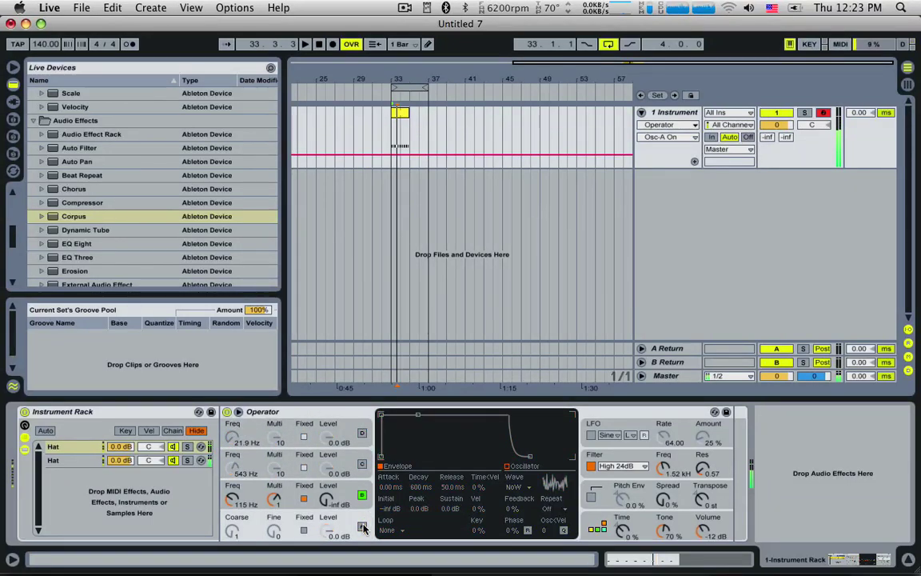
pyautogui.click(363, 526)
pyautogui.click(362, 465)
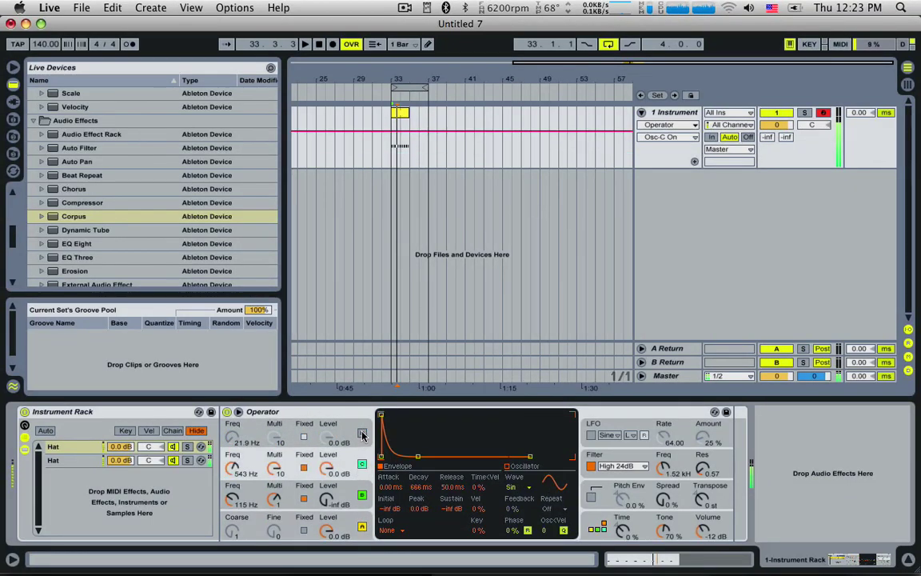
pyautogui.click(363, 433)
# Step: In the second Hat chain's Operator, switch off oscillators B, C and D so only oscillator A remains
pyautogui.click(82, 462)
pyautogui.doubleClick(81, 466)
pyautogui.doubleClick(81, 466)
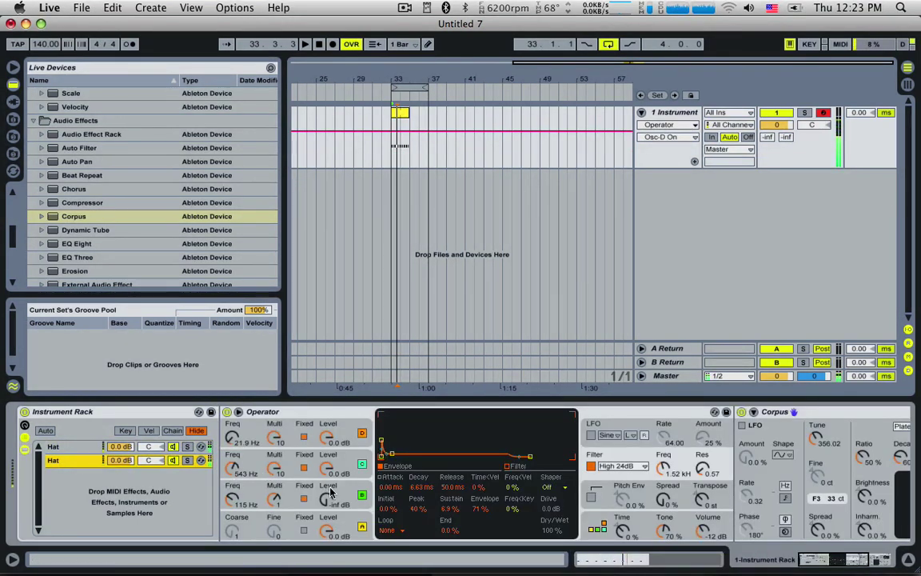
pyautogui.click(362, 495)
pyautogui.click(362, 464)
pyautogui.click(362, 433)
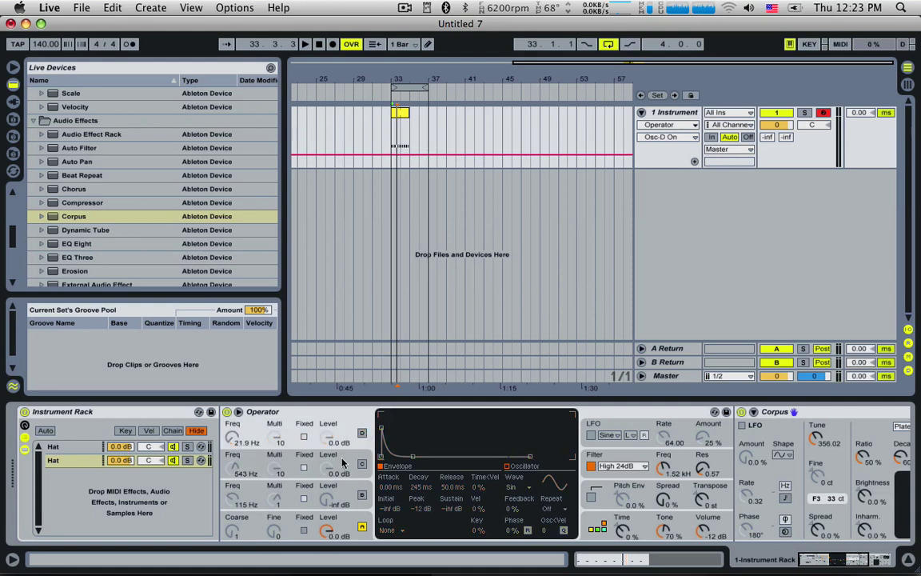
# Step: Give oscillator A's envelope a 245 ms decay and -inf dB sustain, and raise the second Hat chain's volume to 6.0 dB
pyautogui.click(250, 530)
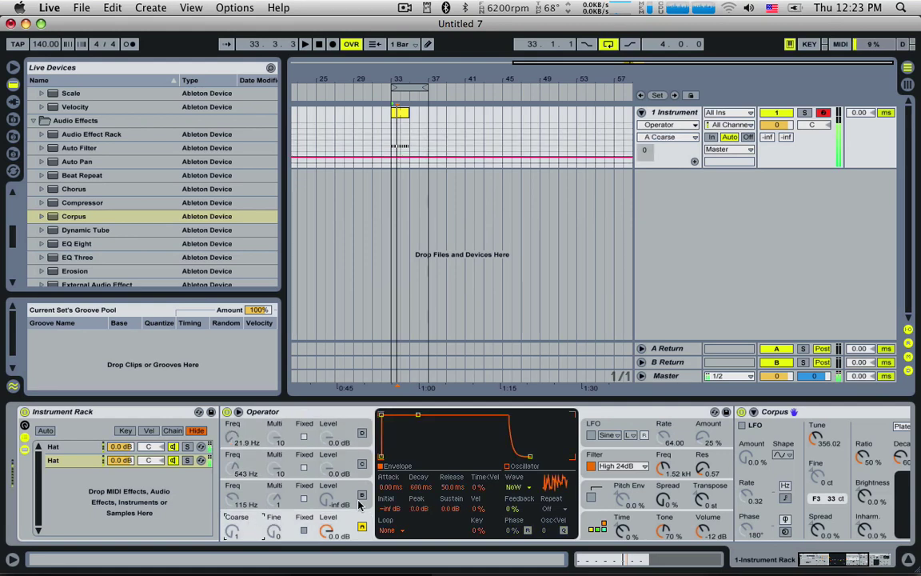
pyautogui.click(326, 529)
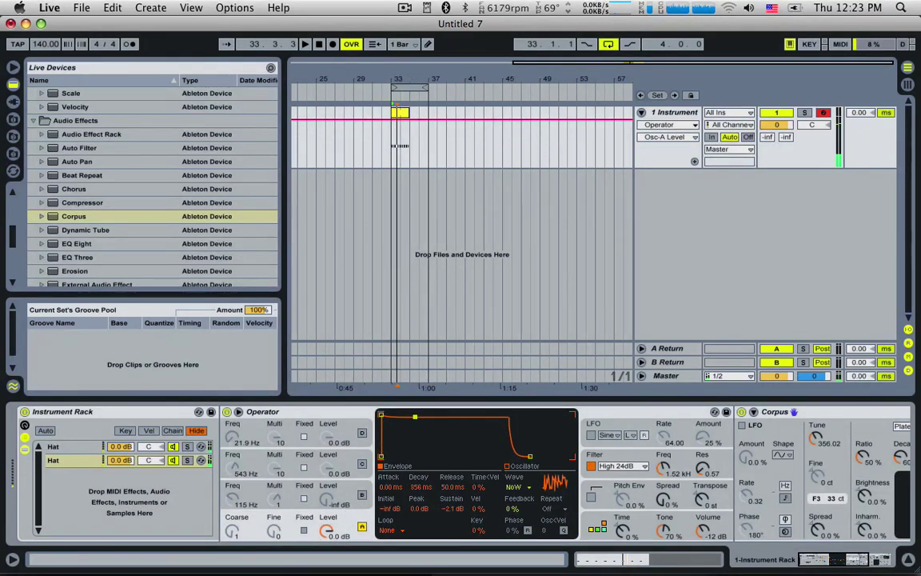
pyautogui.moveTo(417, 414); pyautogui.dragTo(416, 456)
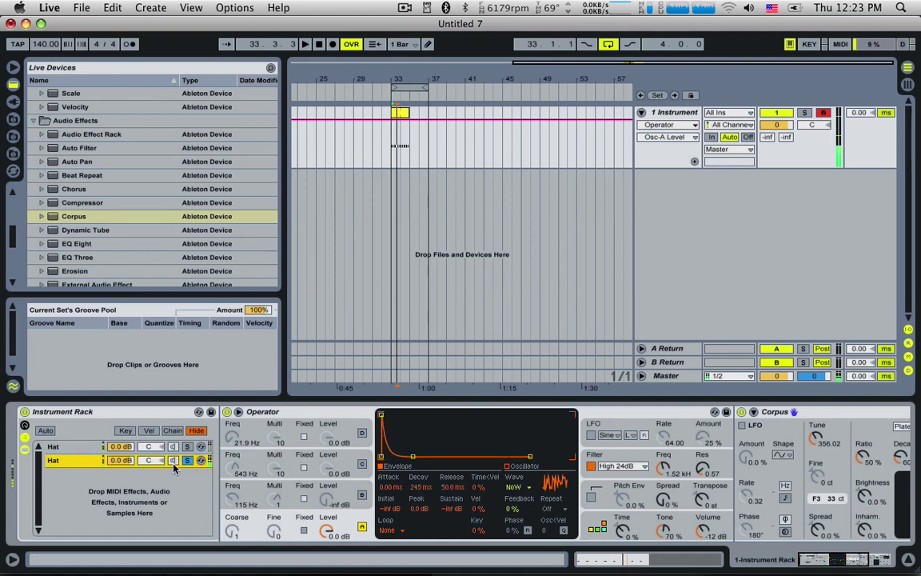
pyautogui.moveTo(118, 461); pyautogui.dragTo(117, 439)
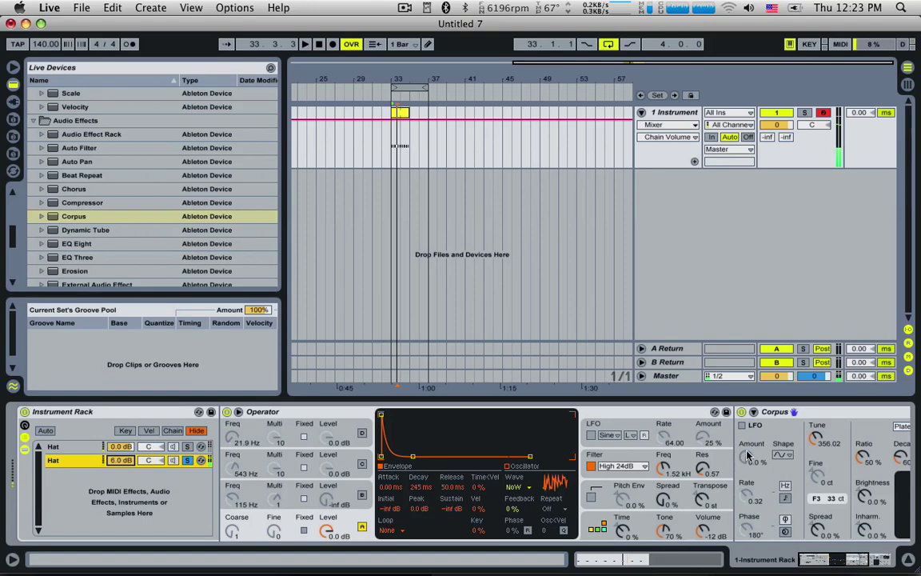
# Step: Enable the Corpus LFO and set its Amount to 1.6% and Rate to 6.11
pyautogui.hscroll(5, 847, 541)
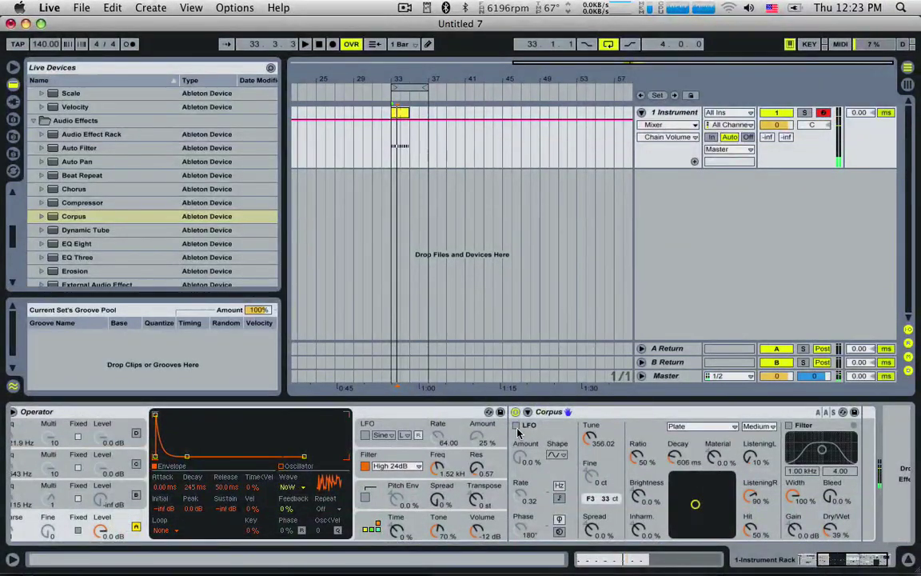
pyautogui.click(516, 427)
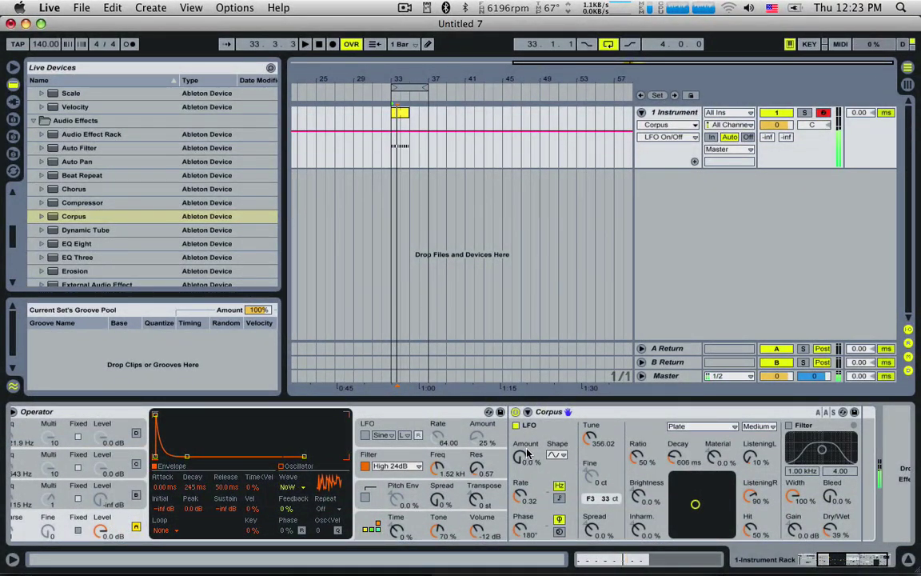
pyautogui.moveTo(522, 455)
pyautogui.mouseDown()
pyautogui.moveTo(521, 418)
pyautogui.moveTo(521, 455)
pyautogui.mouseUp()
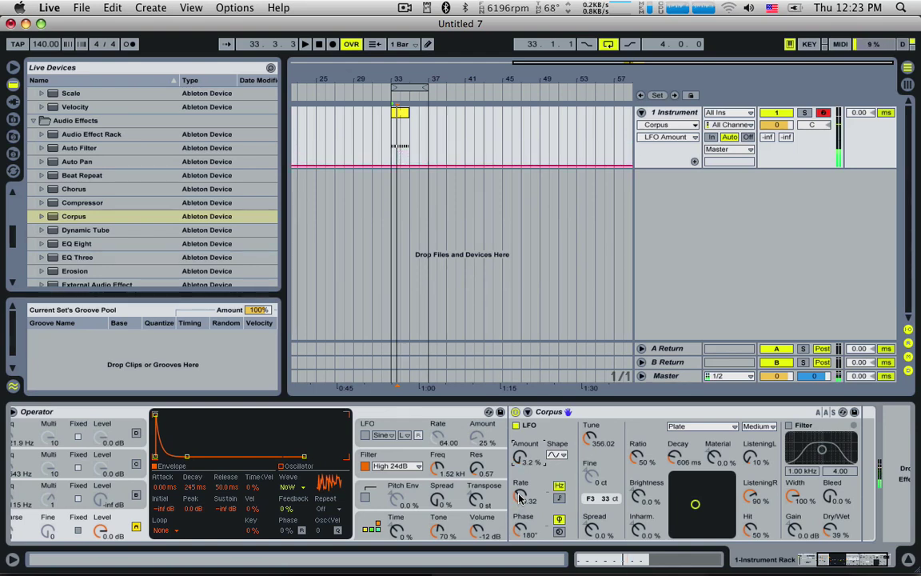
pyautogui.moveTo(519, 497)
pyautogui.mouseDown()
pyautogui.moveTo(524, 470)
pyautogui.moveTo(519, 500)
pyautogui.mouseUp()
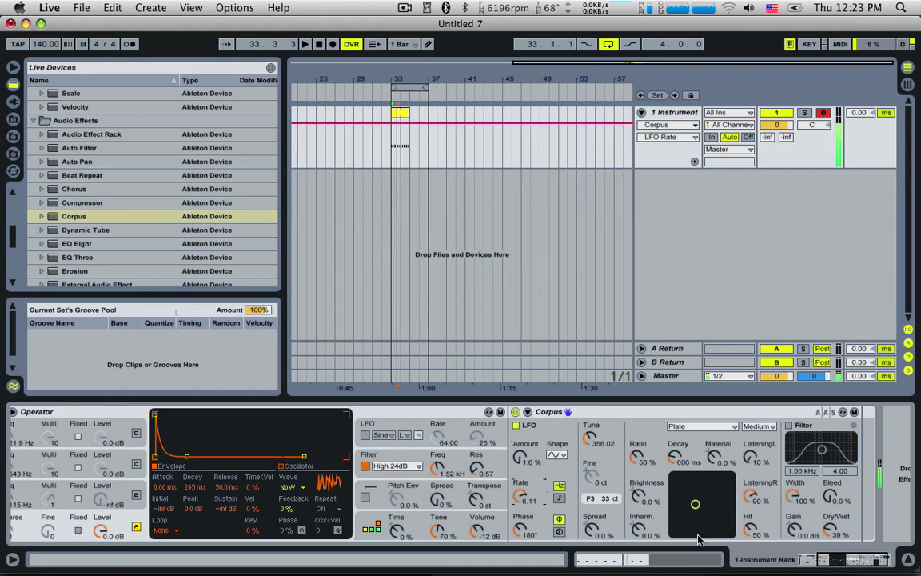
# Step: Lower the first Hat chain's volume to -13.4 dB and set the second chain's Corpus Dry/Wet to 21%
pyautogui.moveTo(832, 558); pyautogui.dragTo(789, 561)
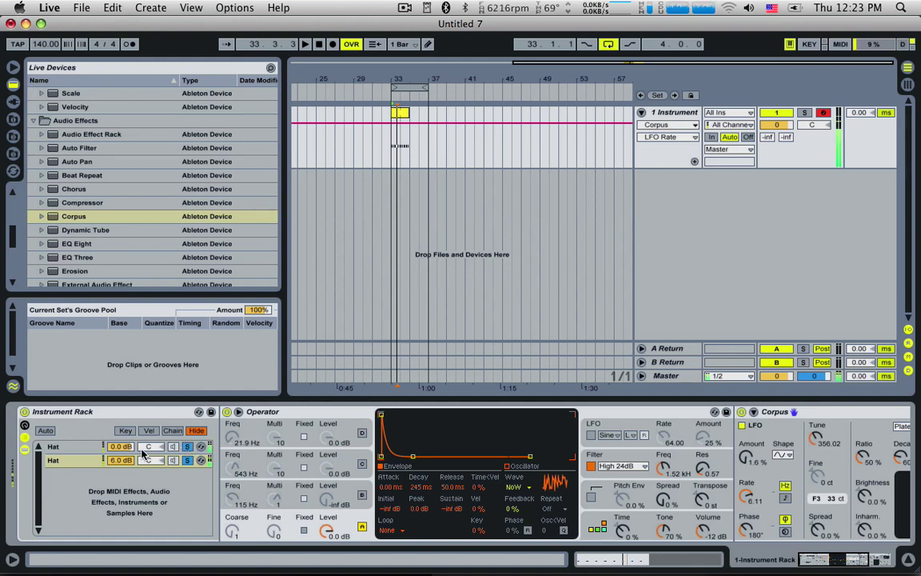
pyautogui.moveTo(120, 446)
pyautogui.mouseDown()
pyautogui.moveTo(120, 476)
pyautogui.moveTo(122, 444)
pyautogui.mouseUp()
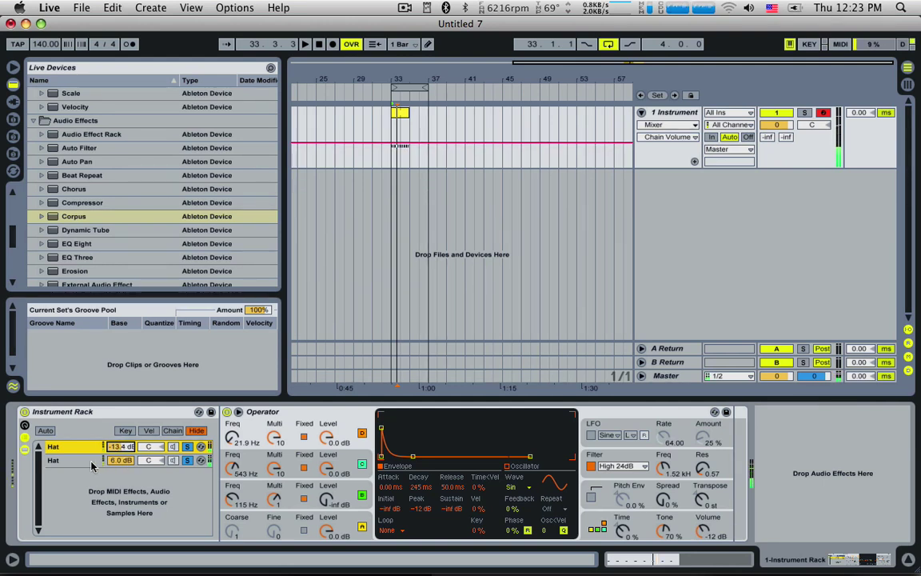
pyautogui.click(91, 462)
pyautogui.click(861, 566)
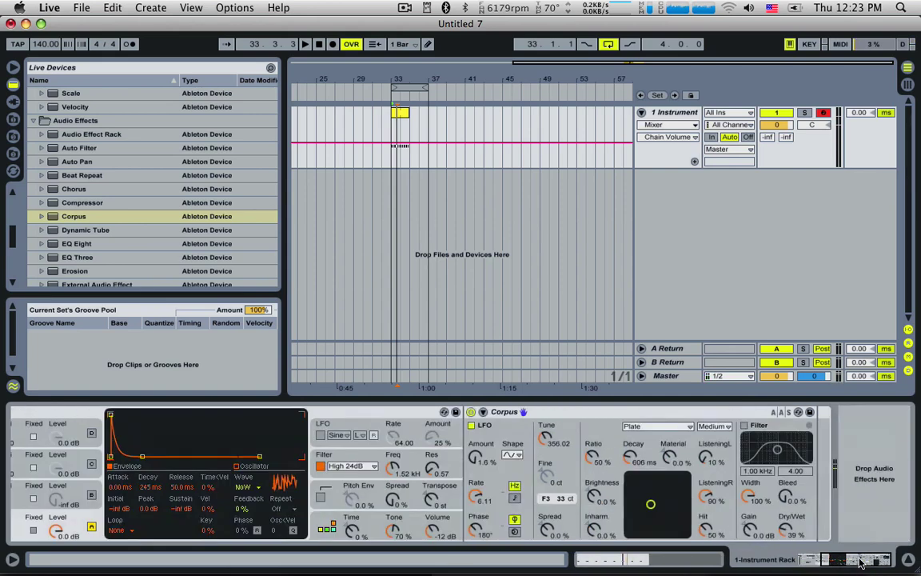
pyautogui.moveTo(790, 530); pyautogui.dragTo(790, 542)
# Step: During playback checks, set Corpus Tune to 201.74, Decay to 380 ms and Width to 41%
pyautogui.press('space')
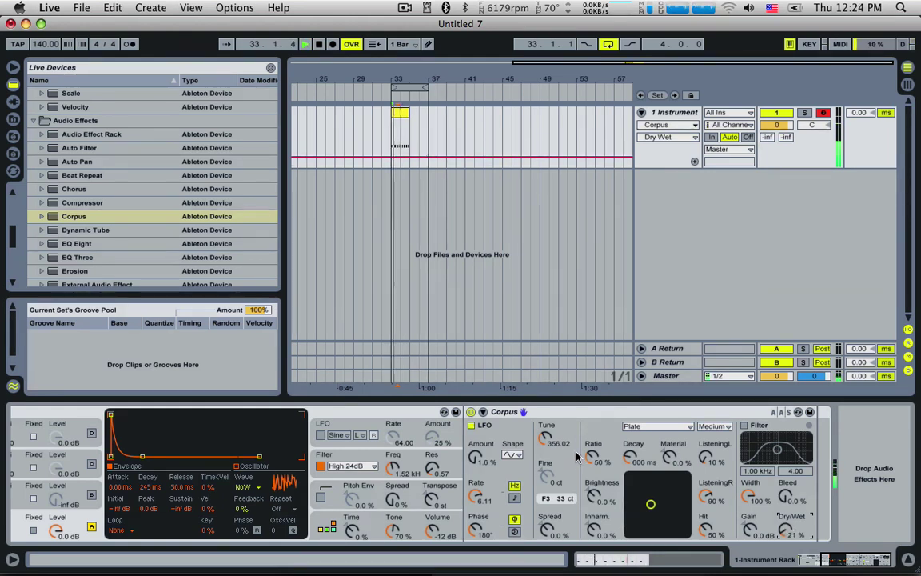
pyautogui.moveTo(545, 438)
pyautogui.mouseDown()
pyautogui.moveTo(545, 416)
pyautogui.moveTo(546, 439)
pyautogui.mouseUp()
pyautogui.moveTo(634, 450); pyautogui.dragTo(634, 466)
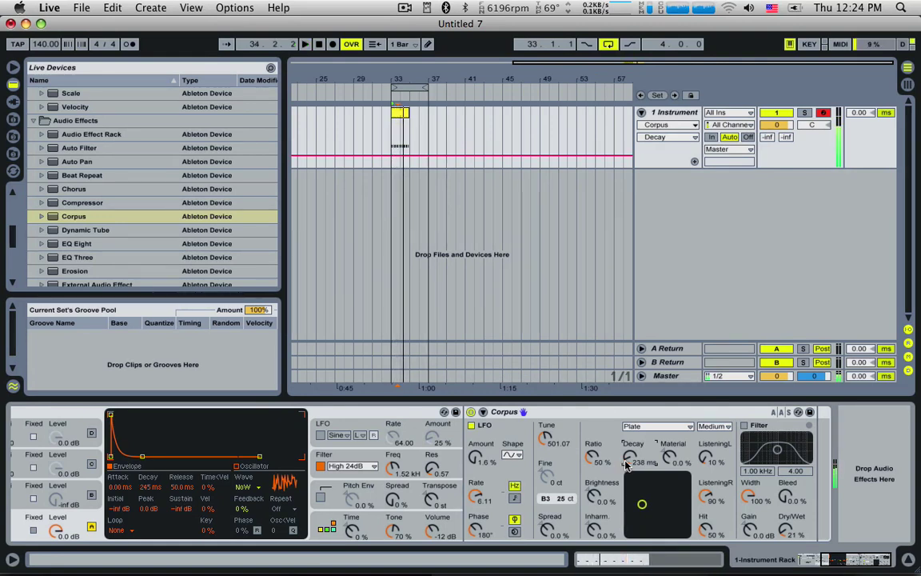
pyautogui.moveTo(548, 439); pyautogui.dragTo(548, 451)
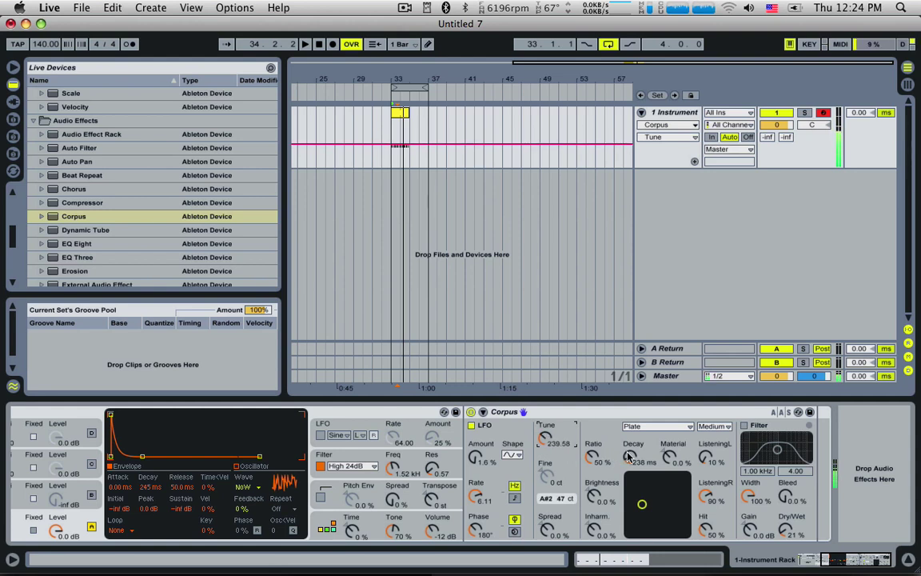
pyautogui.moveTo(630, 456); pyautogui.dragTo(548, 434)
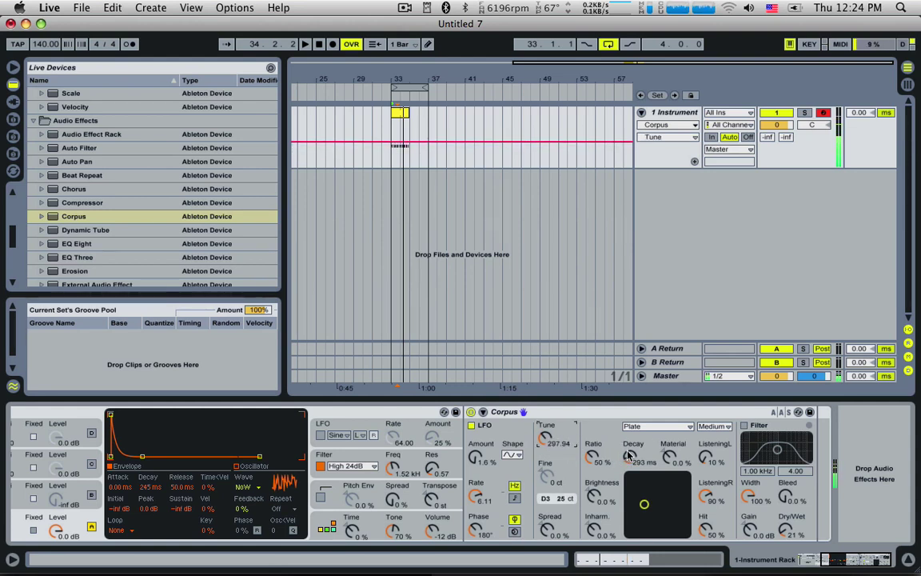
pyautogui.moveTo(633, 452); pyautogui.dragTo(633, 453)
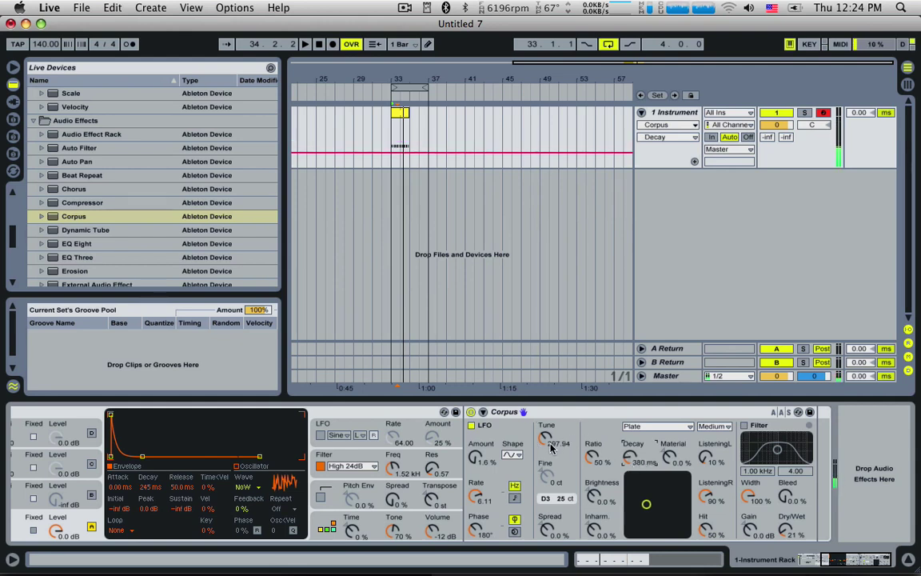
pyautogui.moveTo(551, 449); pyautogui.dragTo(550, 460)
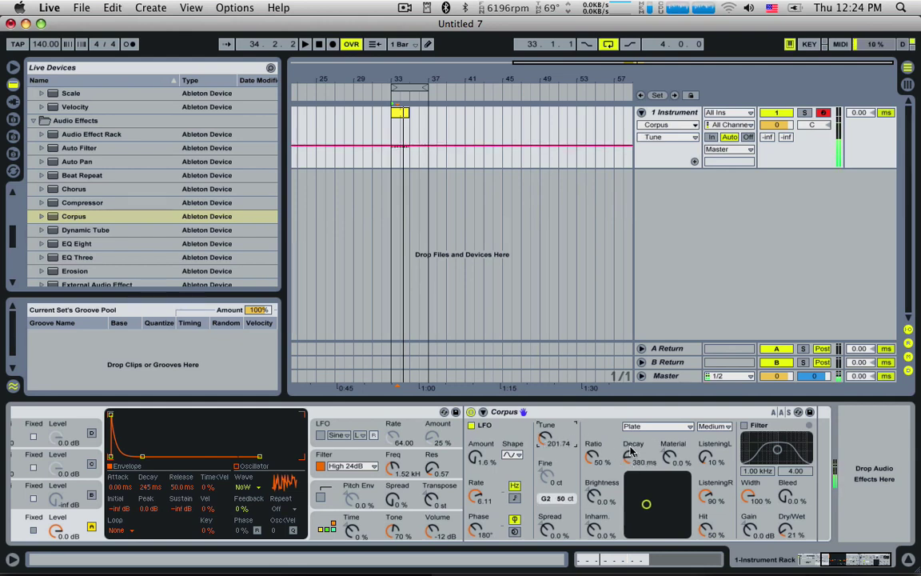
pyautogui.click(749, 498)
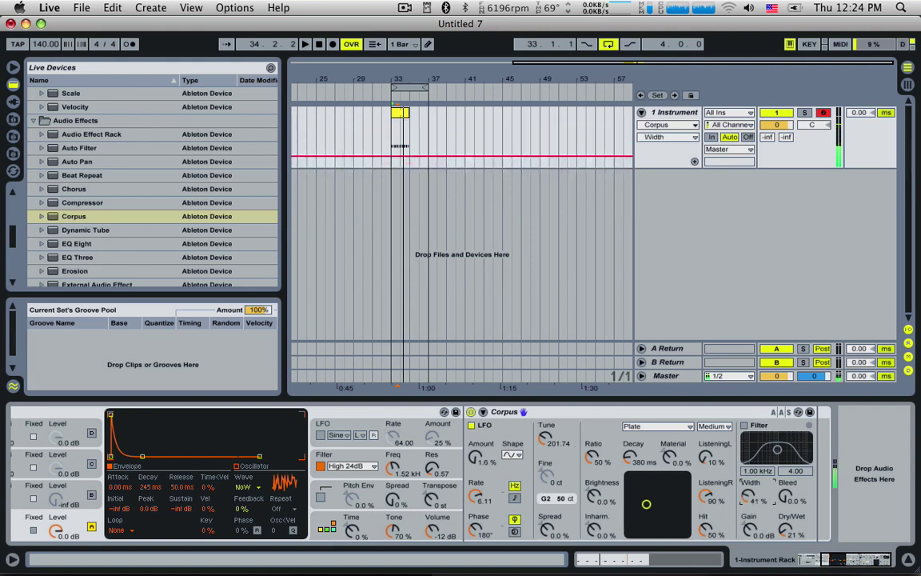
# Step: Set Corpus Material to -56%, Decay to 968 ms and Tune to 250.54, then stop playback
pyautogui.moveTo(669, 457); pyautogui.dragTo(669, 433)
pyautogui.moveTo(632, 462); pyautogui.dragTo(667, 504)
pyautogui.moveTo(546, 438); pyautogui.dragTo(545, 444)
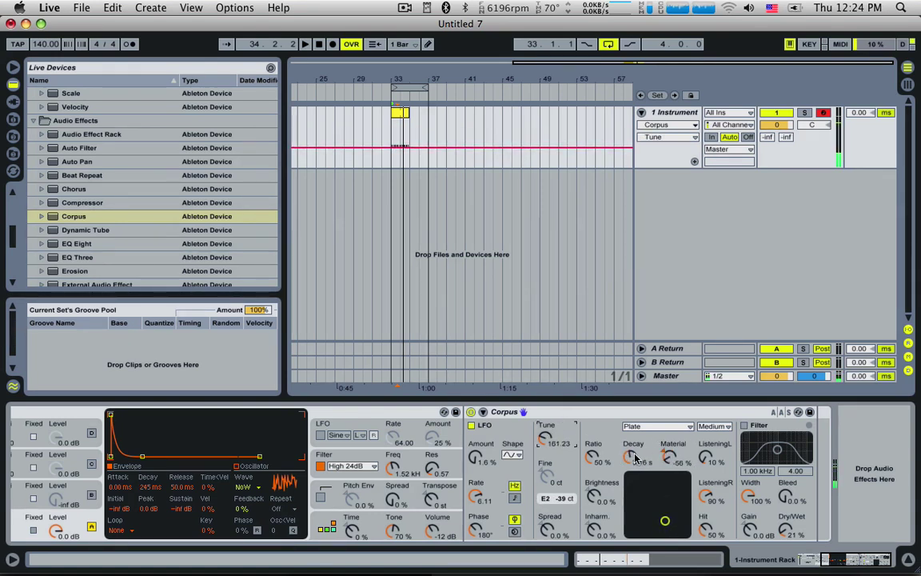
pyautogui.moveTo(635, 456); pyautogui.dragTo(635, 479)
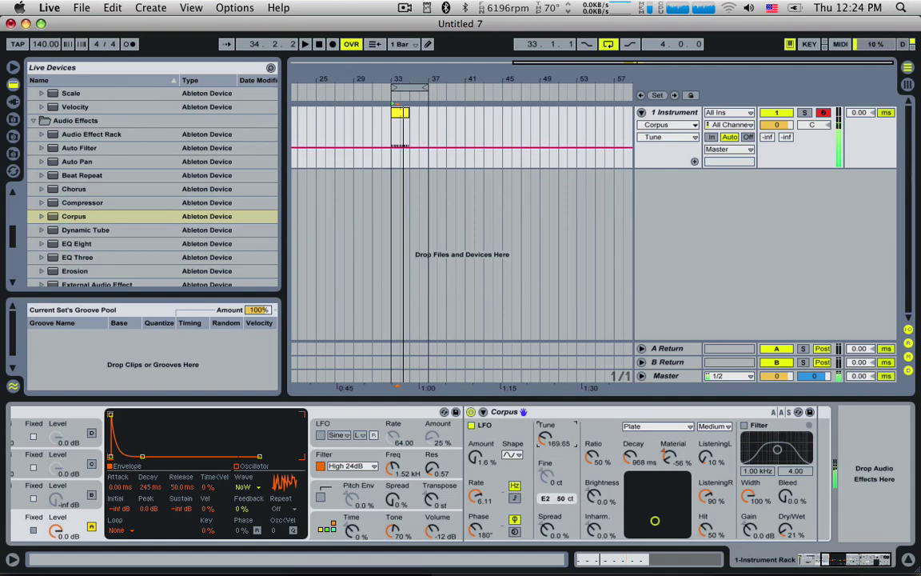
pyautogui.moveTo(546, 438); pyautogui.dragTo(545, 427)
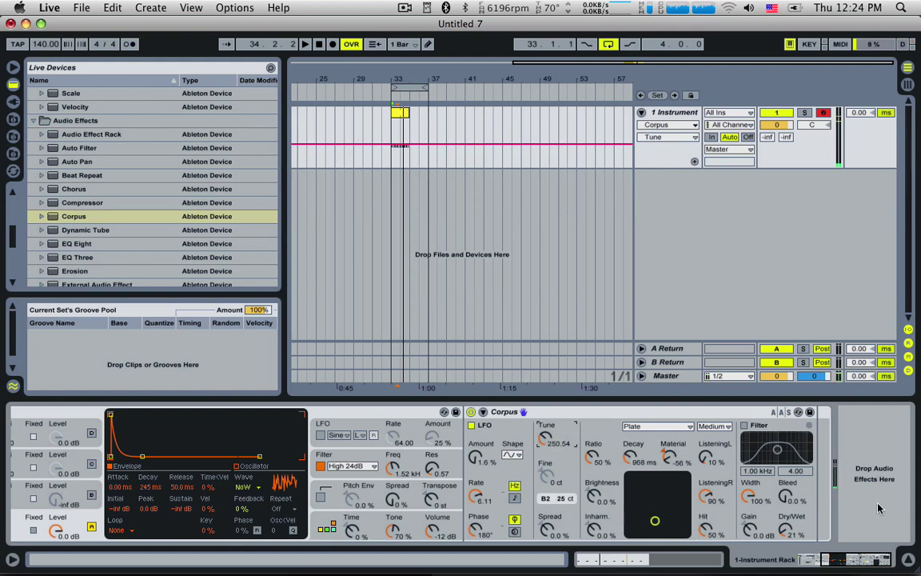
pyautogui.click(854, 566)
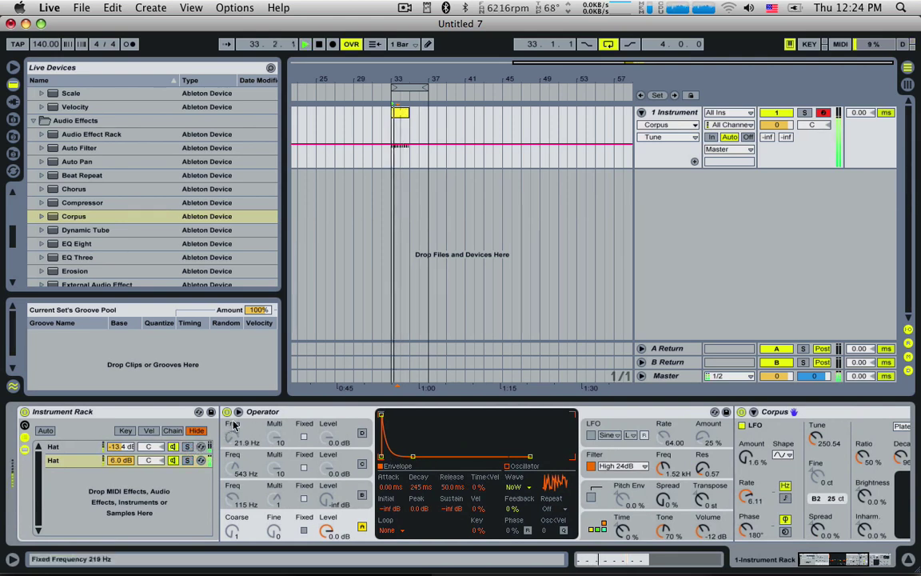
pyautogui.press('space')
# Step: Add two MIDI tracks below the hi-hat instrument track and unfold both
pyautogui.click(673, 115)
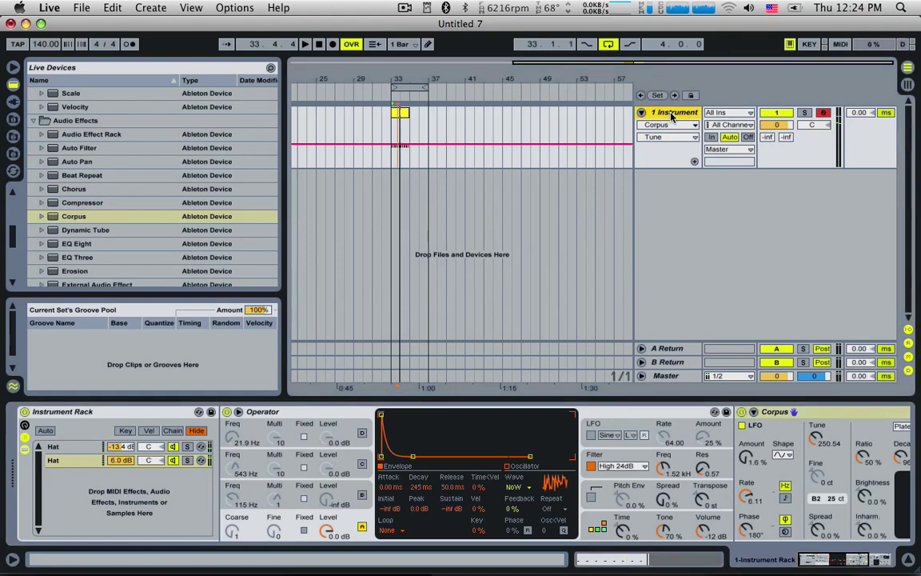
pyautogui.press('super+shift+t')
pyautogui.press('super+shift+t')
pyautogui.click(641, 179)
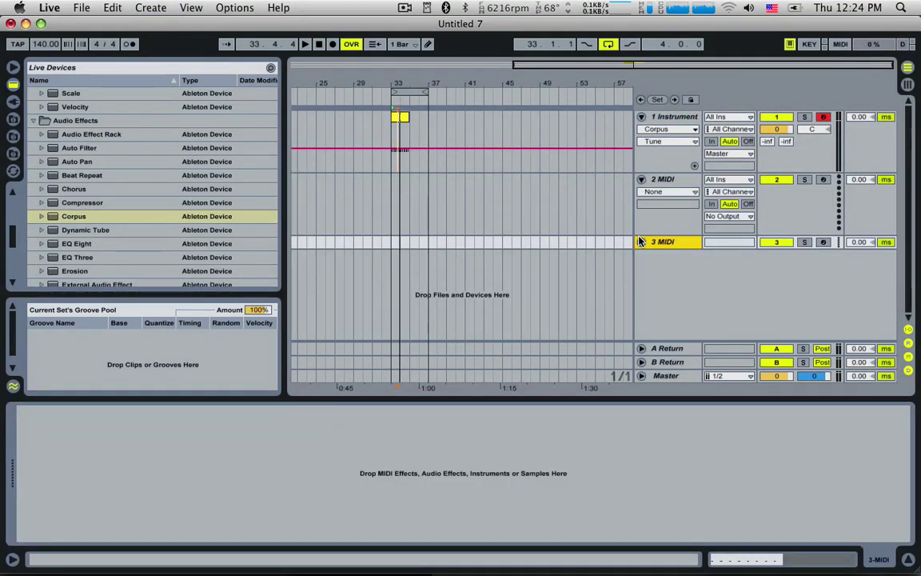
pyautogui.click(641, 241)
# Step: Find the Instrument Rack presets among the Live devices and expand the author's custom preset folder
pyautogui.click(13, 102)
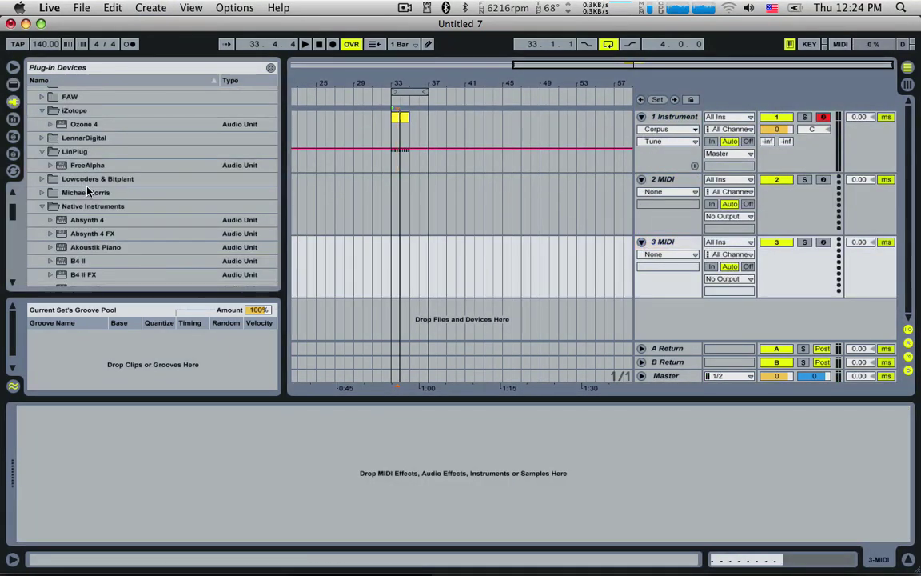
pyautogui.scroll(3, 80, 172)
pyautogui.click(13, 83)
pyautogui.scroll(-3, 90, 224)
pyautogui.scroll(-5, 89, 222)
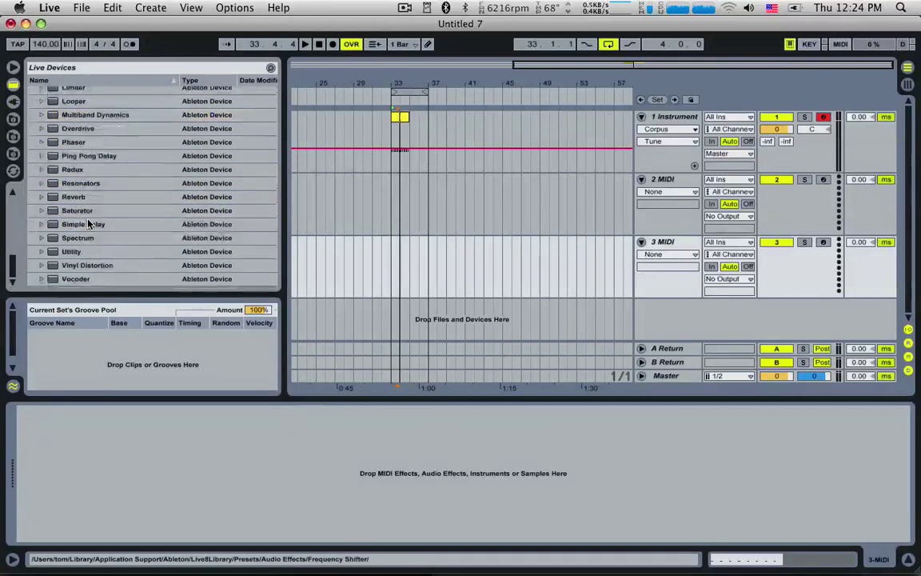
pyautogui.scroll(10, 89, 222)
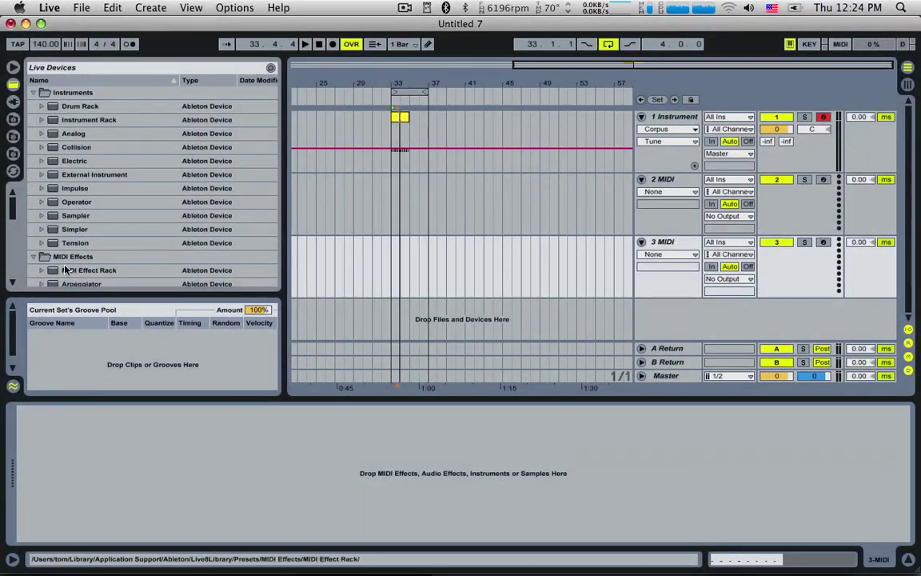
pyautogui.scroll(-4, 60, 232)
pyautogui.scroll(4, 50, 192)
pyautogui.click(41, 120)
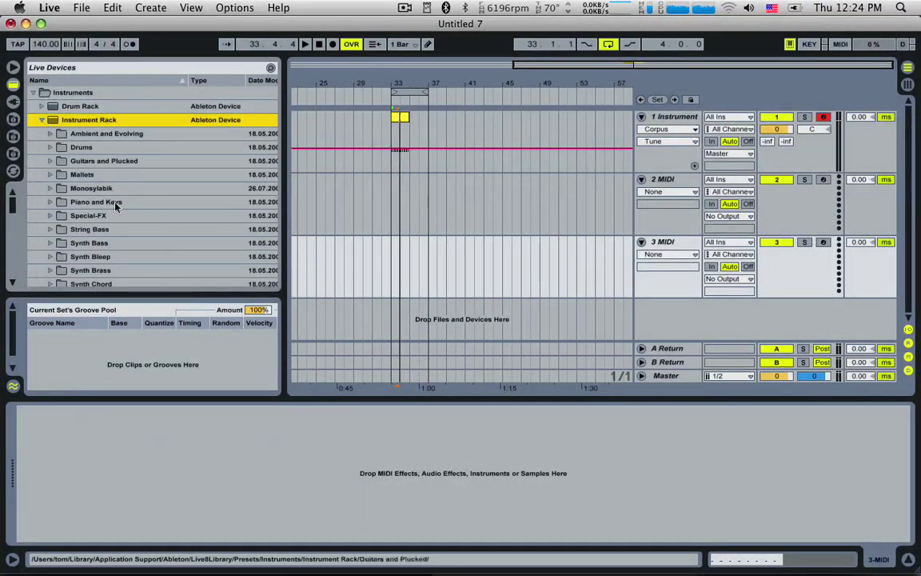
pyautogui.scroll(-5, 115, 224)
pyautogui.click(51, 161)
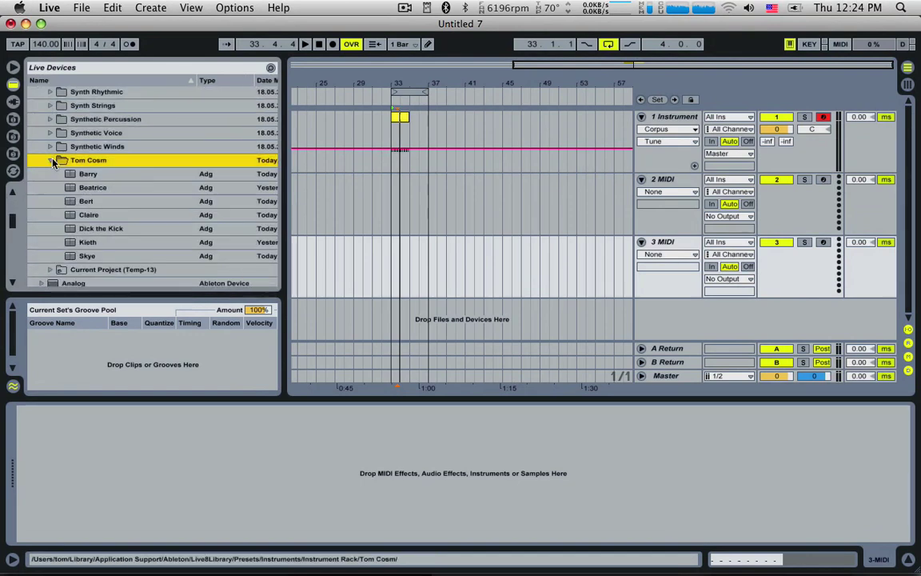
# Step: Load the Dick the Kick preset onto track 2 and the Claire preset onto track 3
pyautogui.click(100, 229)
pyautogui.moveTo(666, 184); pyautogui.dragTo(666, 183)
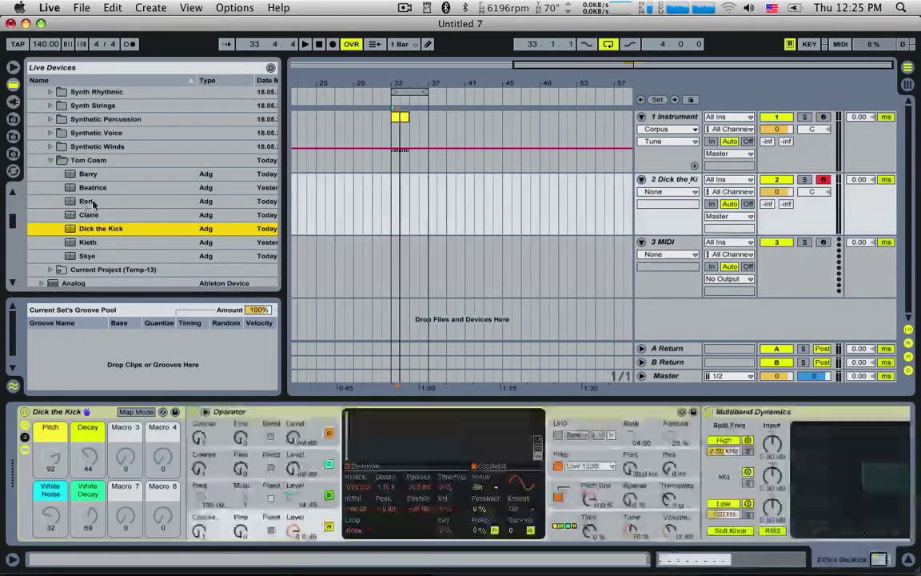
pyautogui.moveTo(89, 214); pyautogui.dragTo(595, 258)
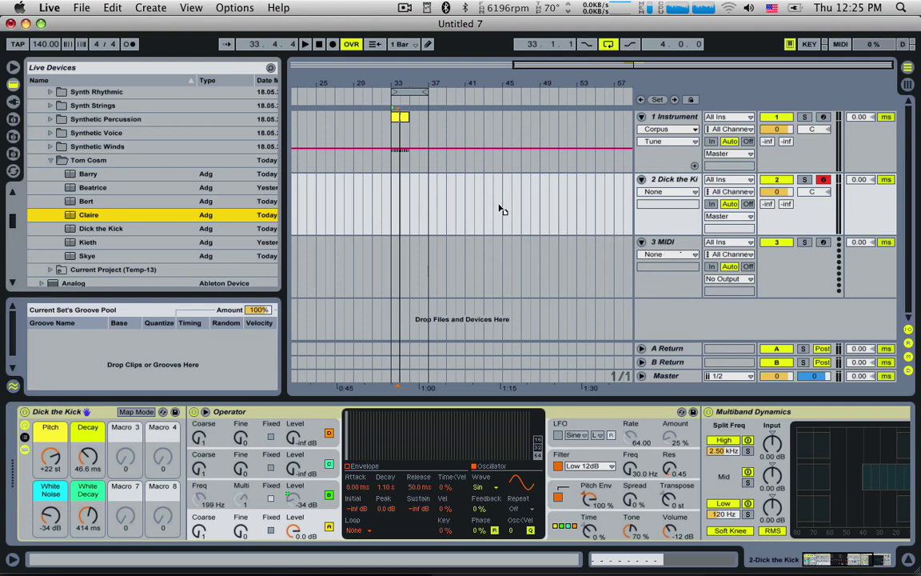
# Step: Start playback looped over two bars from bar 33 and insert a one-bar MIDI clip at bar 33 on the Dick the Kick track
pyautogui.press('space')
pyautogui.moveTo(428, 92); pyautogui.dragTo(409, 92)
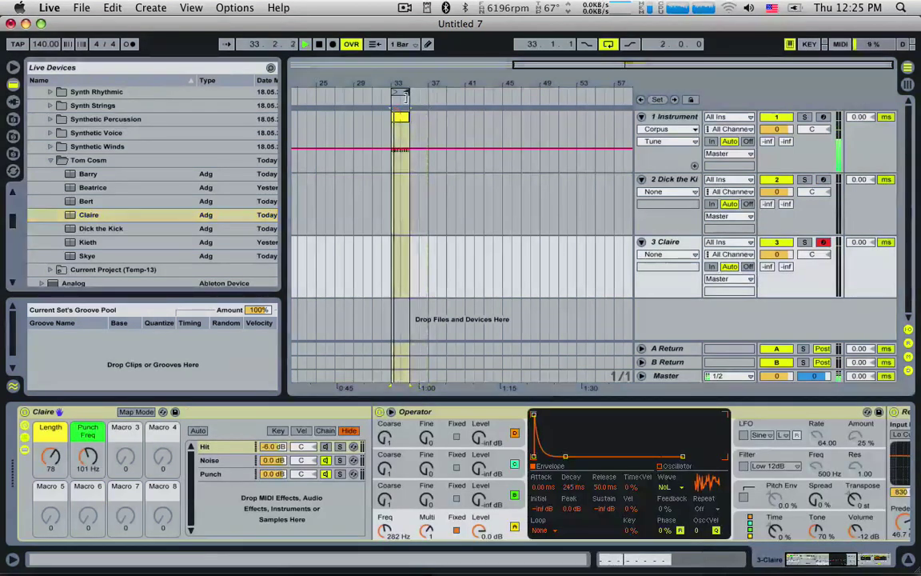
pyautogui.moveTo(382, 179); pyautogui.dragTo(400, 190)
pyautogui.click(395, 188)
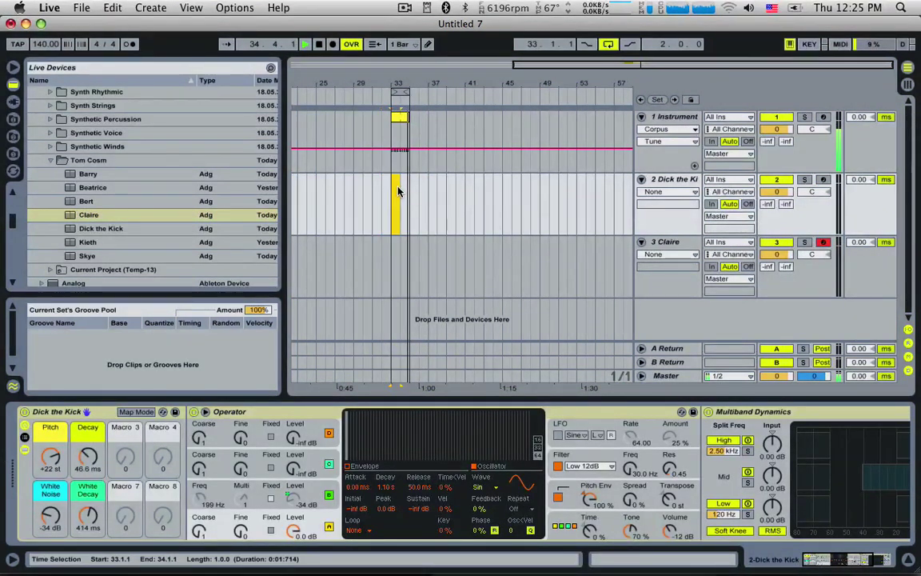
pyautogui.press('super+shift+m')
pyautogui.doubleClick(394, 181)
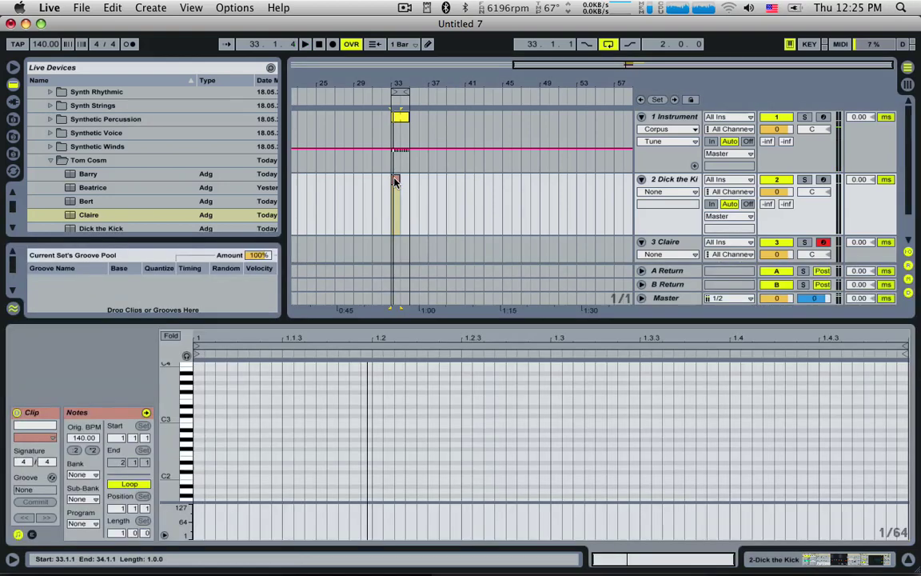
# Step: Place a short C2 note at the start of the kick clip and set the note grid to 1/32
pyautogui.doubleClick(201, 421)
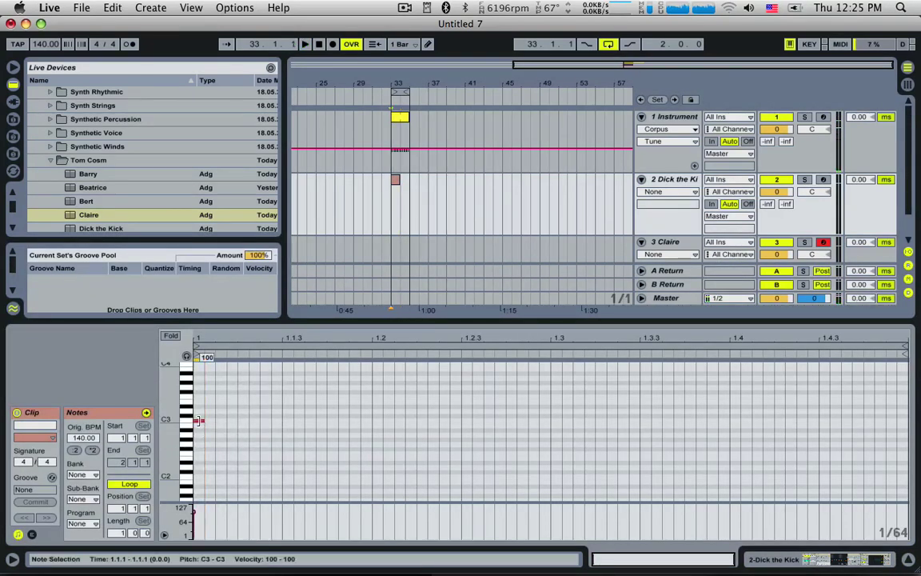
pyautogui.moveTo(201, 422); pyautogui.dragTo(201, 478)
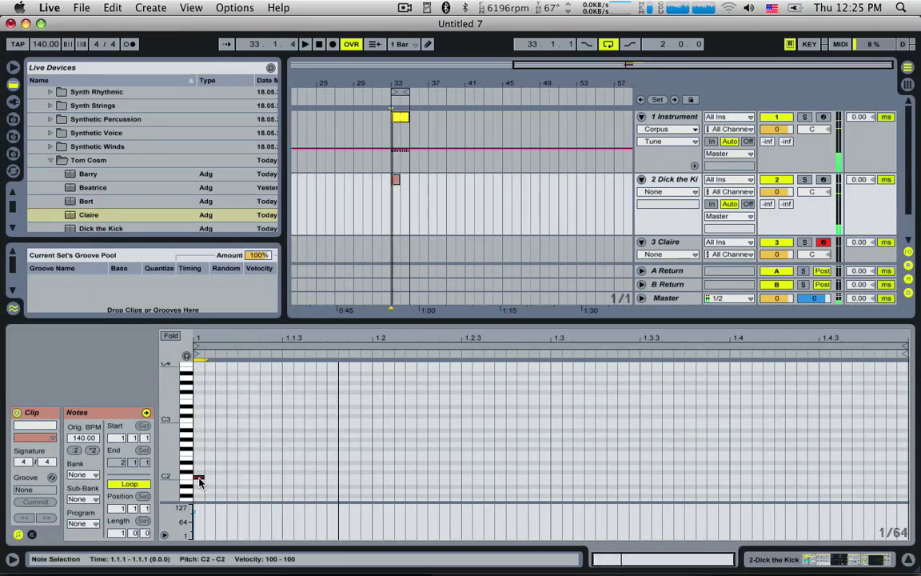
pyautogui.rightClick(200, 479)
pyautogui.click(313, 483)
pyautogui.rightClick(311, 463)
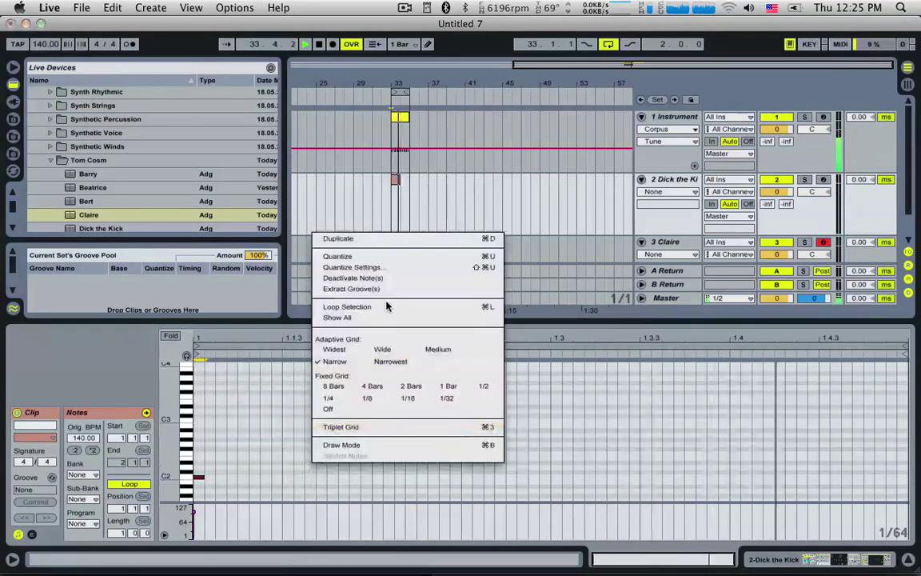
pyautogui.click(390, 361)
pyautogui.rightClick(281, 432)
pyautogui.click(304, 311)
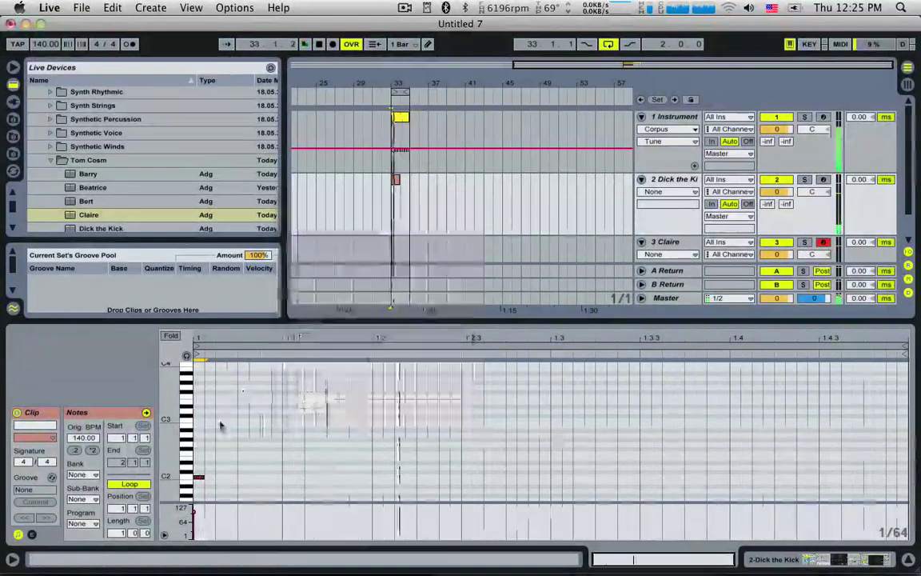
# Step: Copy the C2 kick note twice along its row and position the copies at 1.2.3 and 1.4.1
pyautogui.click(195, 477)
pyautogui.moveTo(202, 479); pyautogui.dragTo(432, 484)
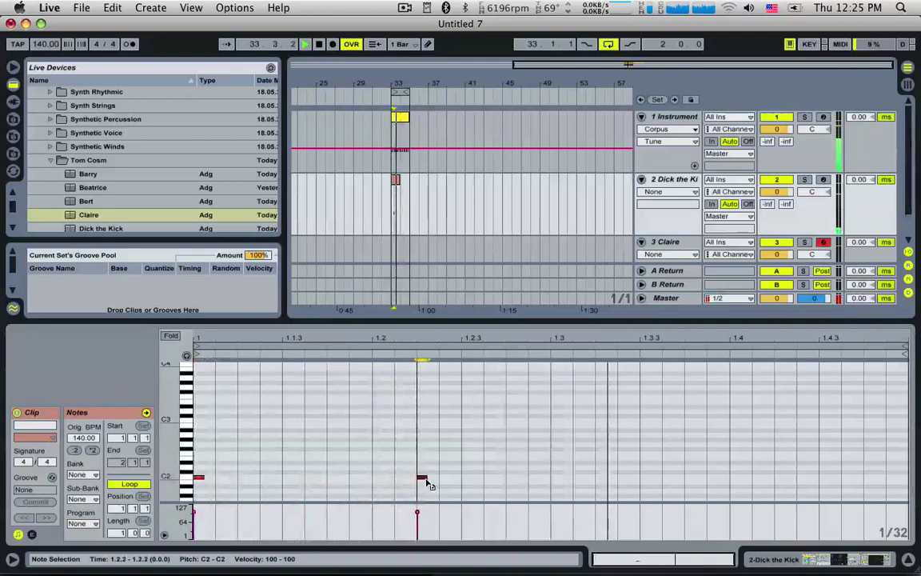
pyautogui.moveTo(212, 470); pyautogui.dragTo(696, 482)
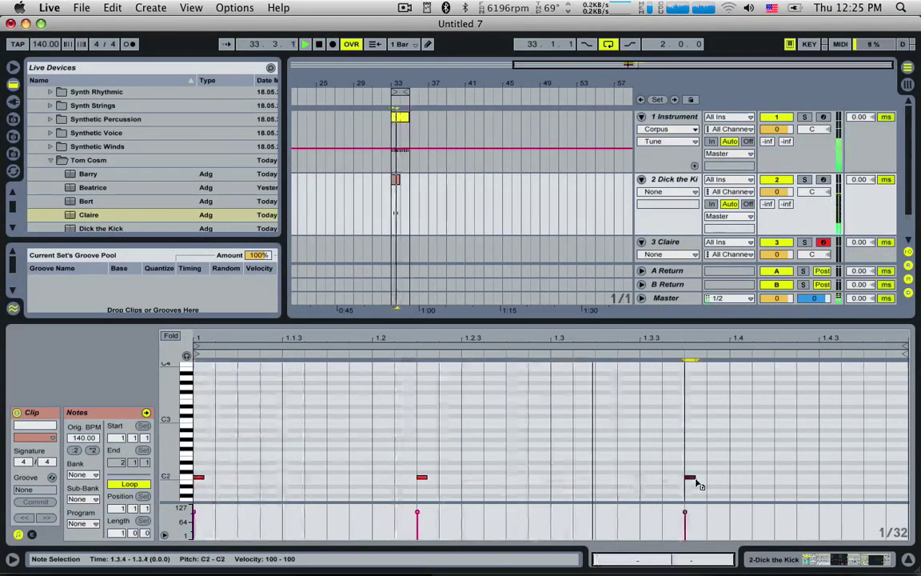
pyautogui.moveTo(424, 478); pyautogui.dragTo(471, 481)
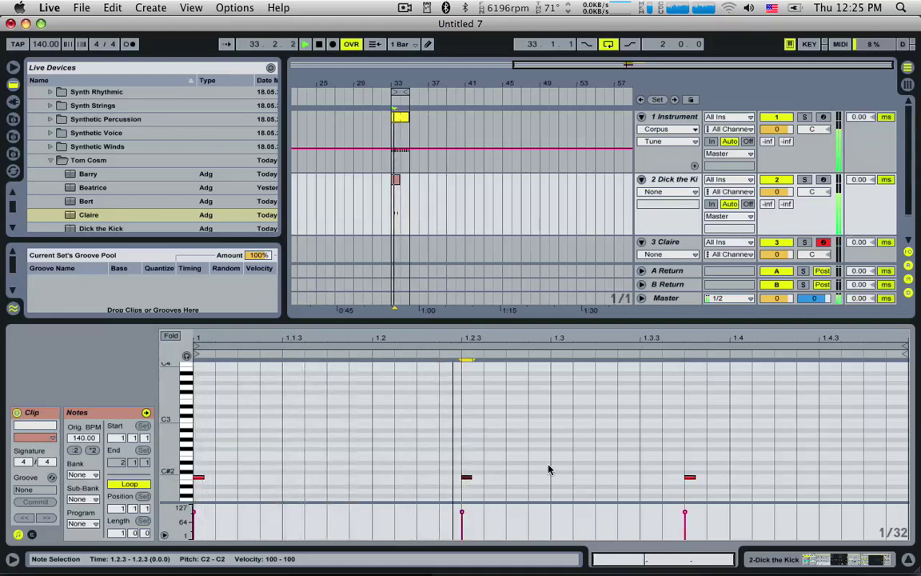
pyautogui.moveTo(693, 478); pyautogui.dragTo(742, 483)
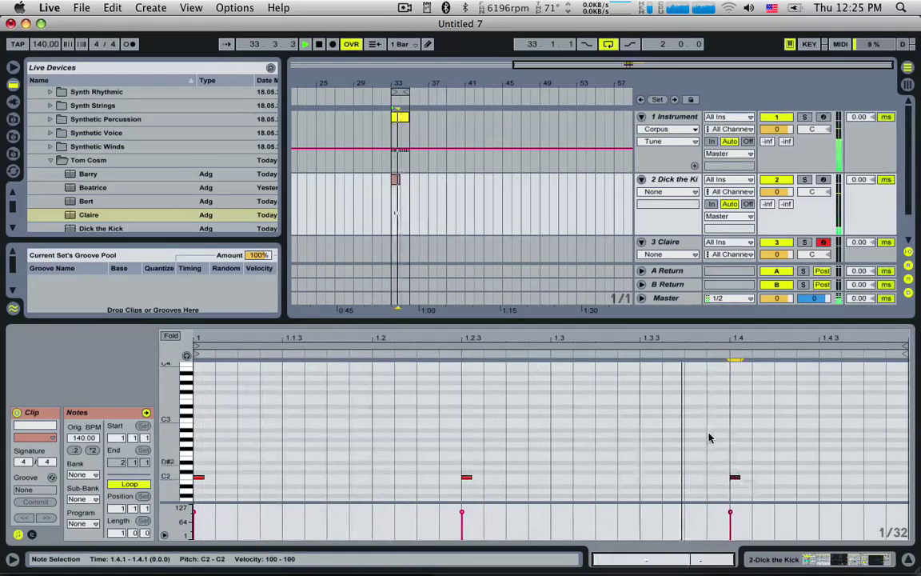
# Step: Duplicate the kick clip into bar 34 and copy both clips onto the Claire track at bar 33
pyautogui.click(684, 242)
pyautogui.scroll(-3, 245, 144)
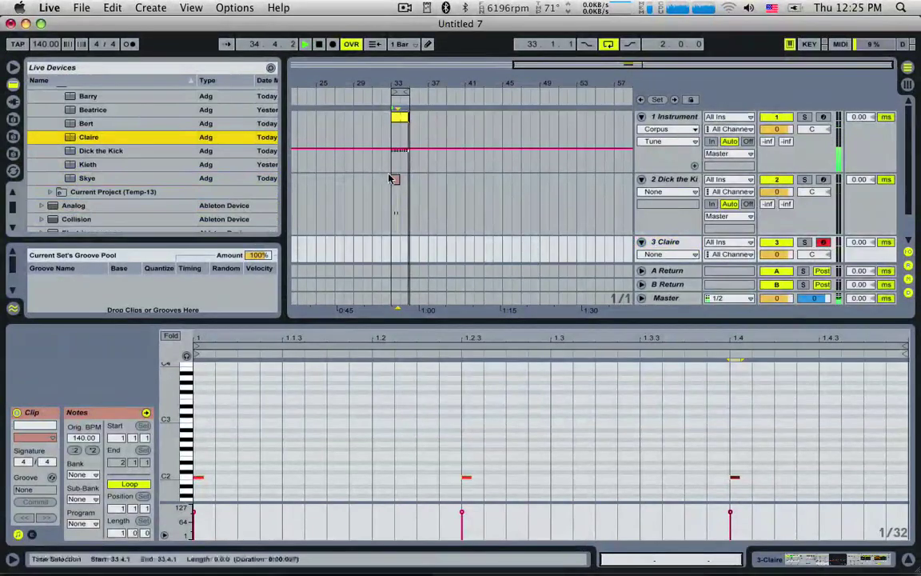
pyautogui.click(406, 180)
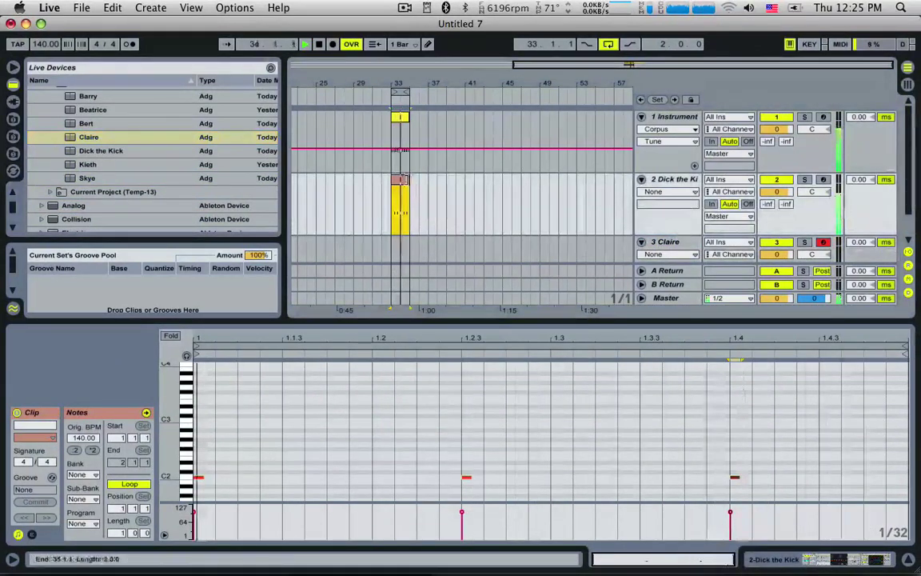
pyautogui.moveTo(408, 180); pyautogui.dragTo(405, 245)
pyautogui.scroll(-2, 400, 208)
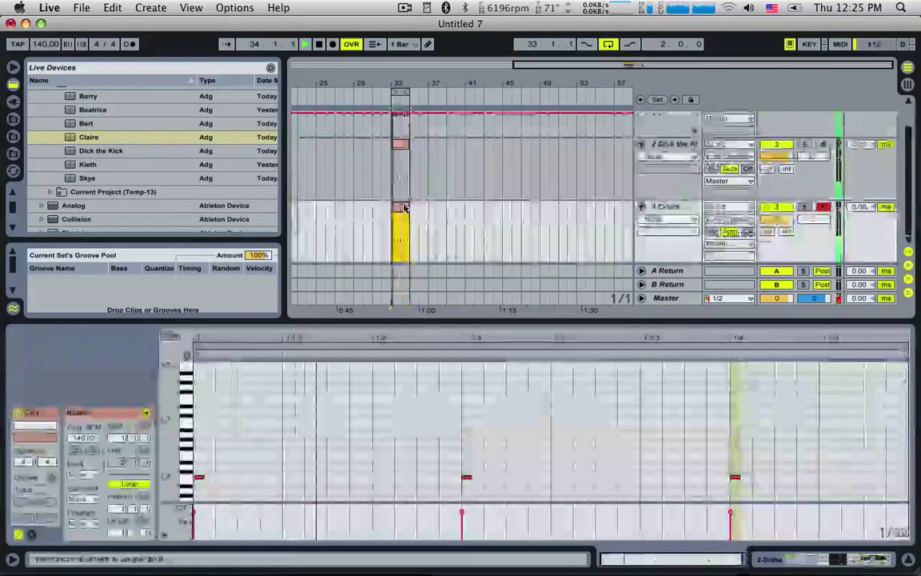
# Step: Replace the copied notes in the Claire clip with a C2 note at 1.2 and one a semitone lower at 1.4
pyautogui.moveTo(754, 467); pyautogui.dragTo(202, 493)
pyautogui.press('Delete')
pyautogui.doubleClick(383, 478)
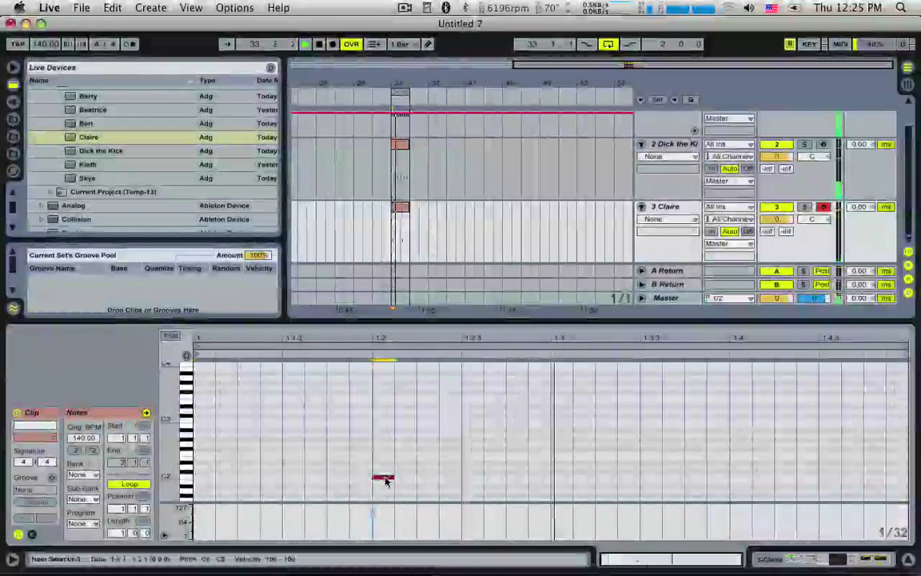
pyautogui.moveTo(392, 478); pyautogui.dragTo(761, 486)
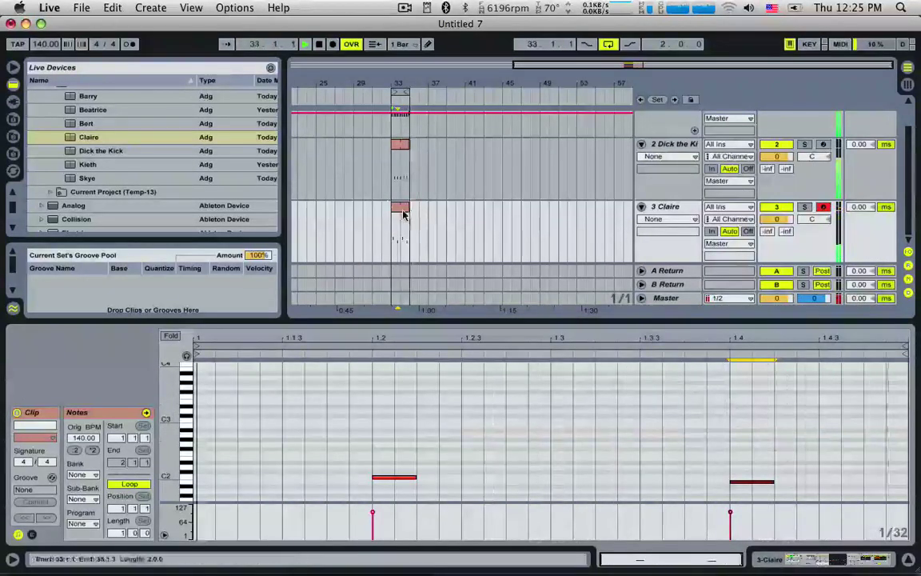
# Step: Vary the second kick clip by adding C2 notes at 1.3.3 and 1.3.4 and deleting the note at 1.4
pyautogui.click(403, 144)
pyautogui.click(650, 418)
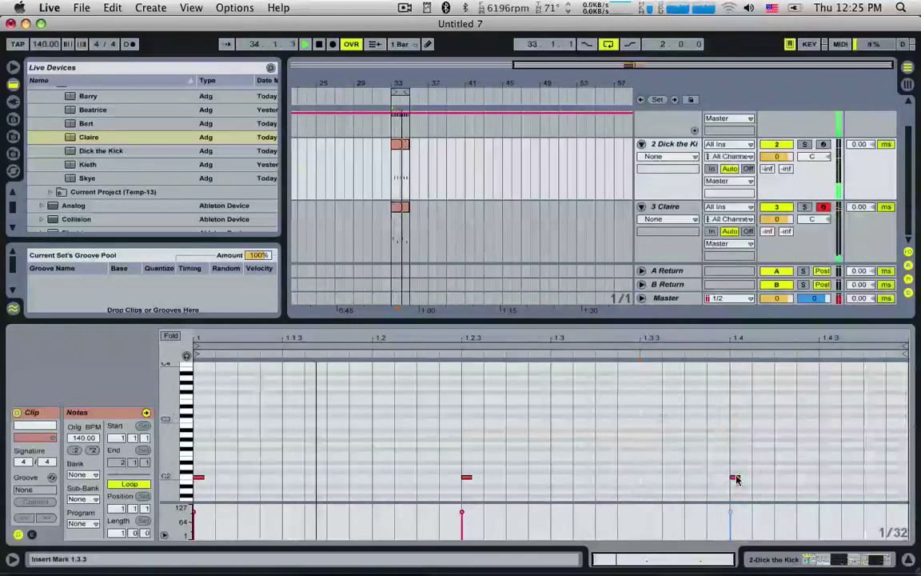
pyautogui.moveTo(736, 479); pyautogui.dragTo(694, 481)
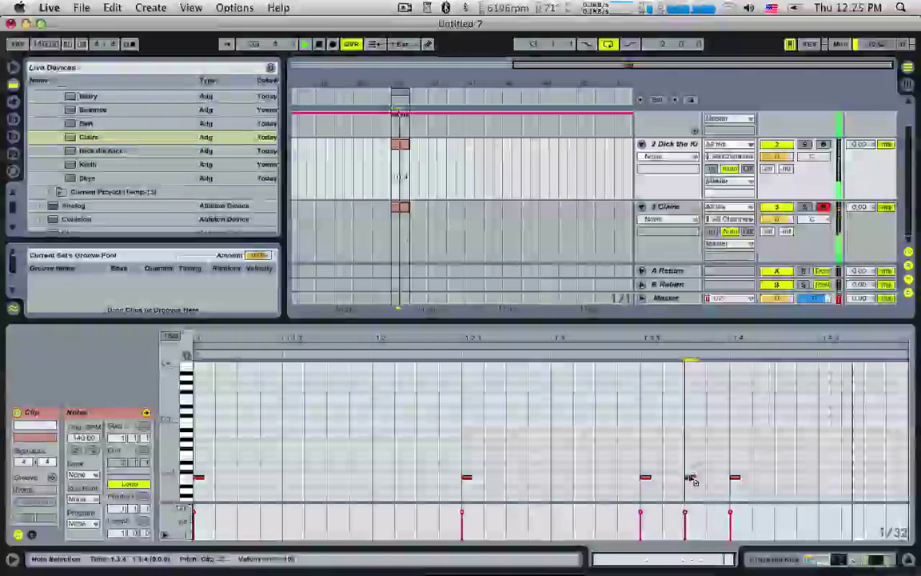
pyautogui.doubleClick(734, 477)
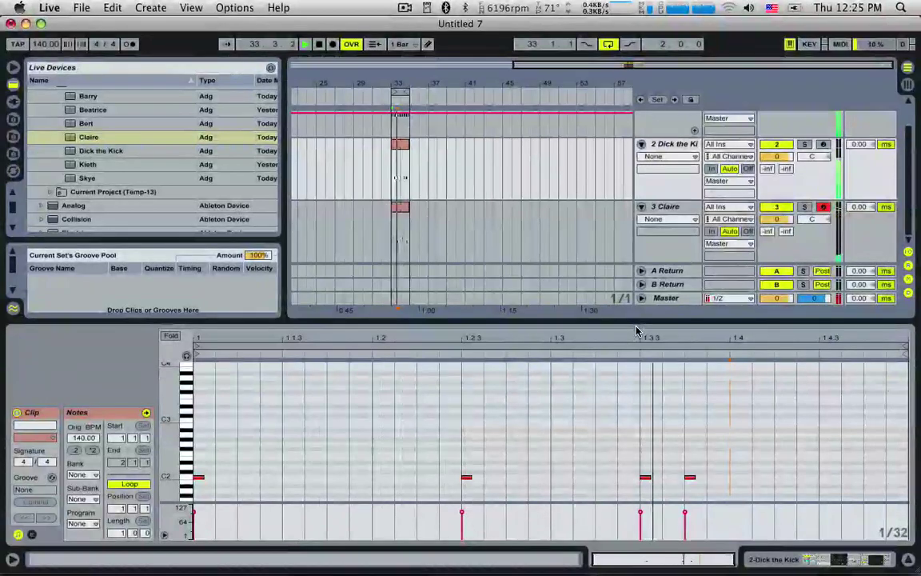
# Step: Add short C2 notes to the hi-hat clip at 1.4.2, just after it and at 1.4.4, and stop playback
pyautogui.scroll(3, 549, 212)
pyautogui.click(404, 118)
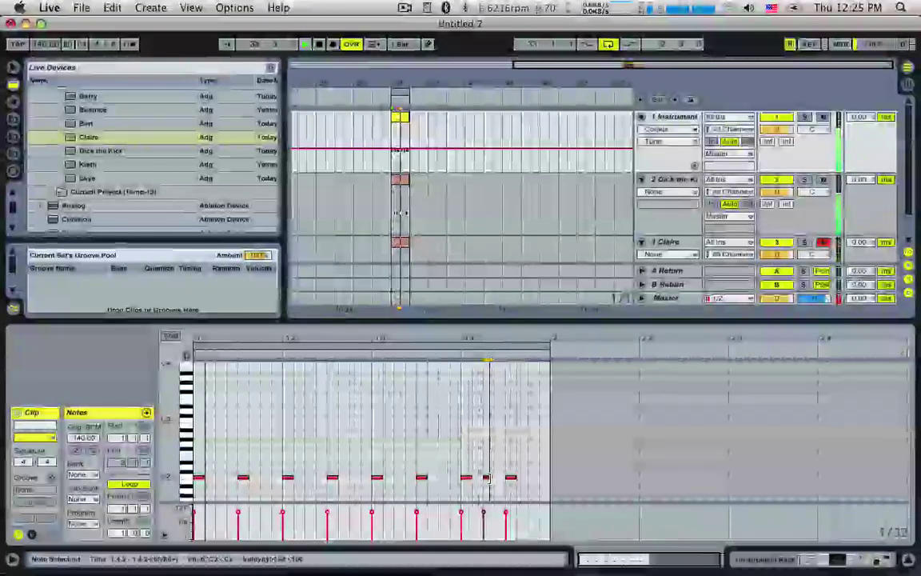
pyautogui.click(488, 479)
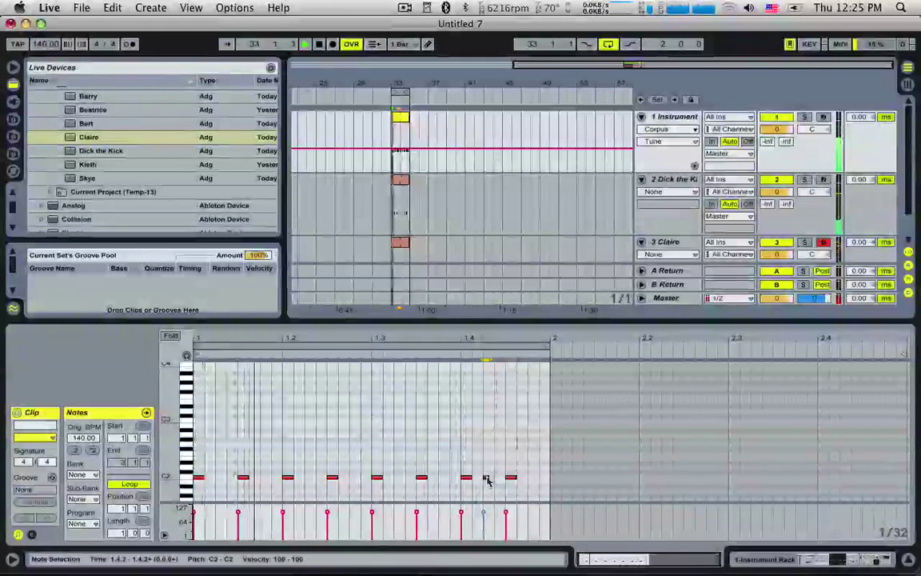
pyautogui.doubleClick(496, 479)
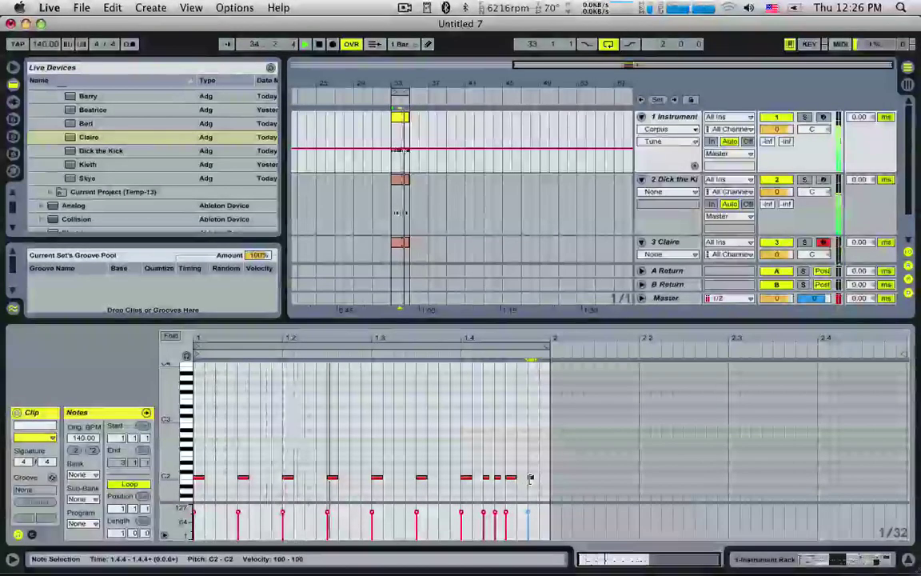
pyautogui.click(747, 237)
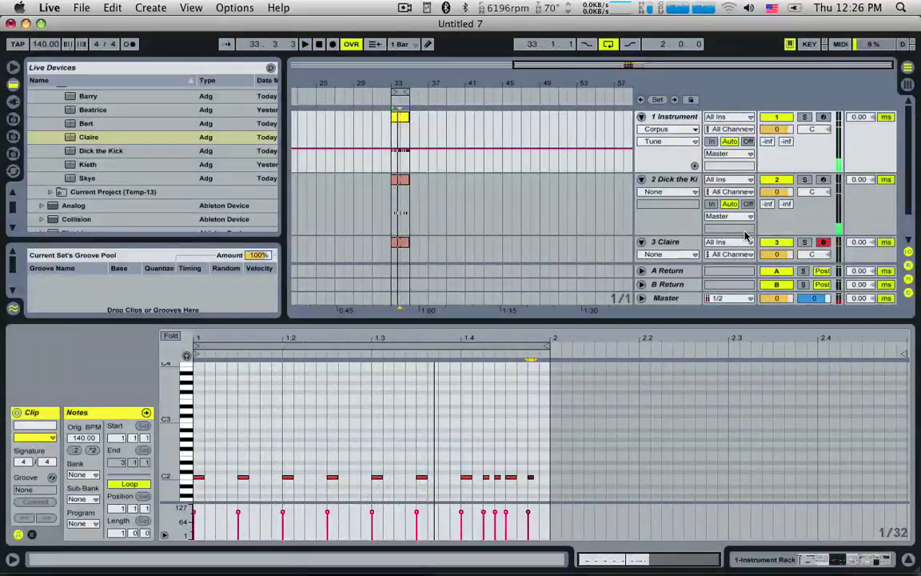
# Step: Route velocity to Volume as Connection A in the Operator of the hi-hat rack's second Hat chain
pyautogui.doubleClick(681, 119)
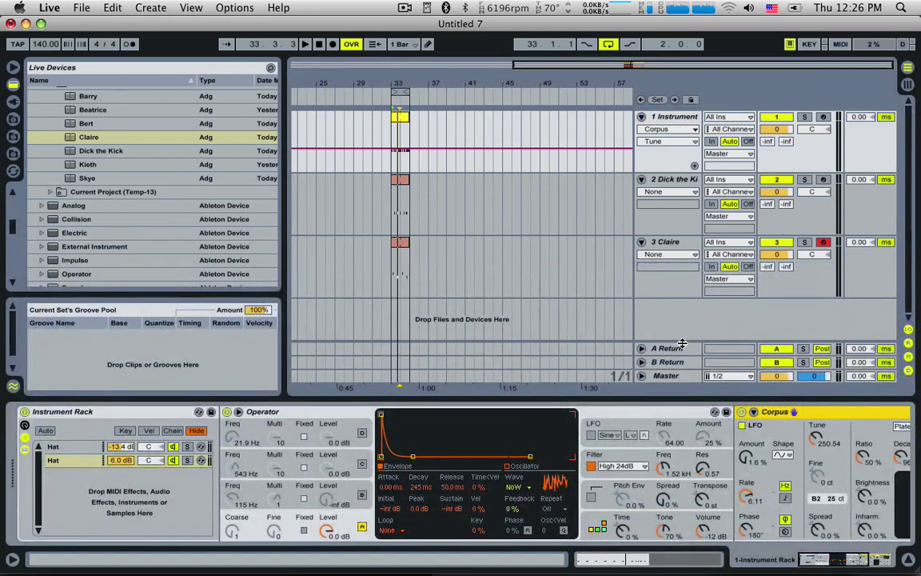
pyautogui.click(596, 518)
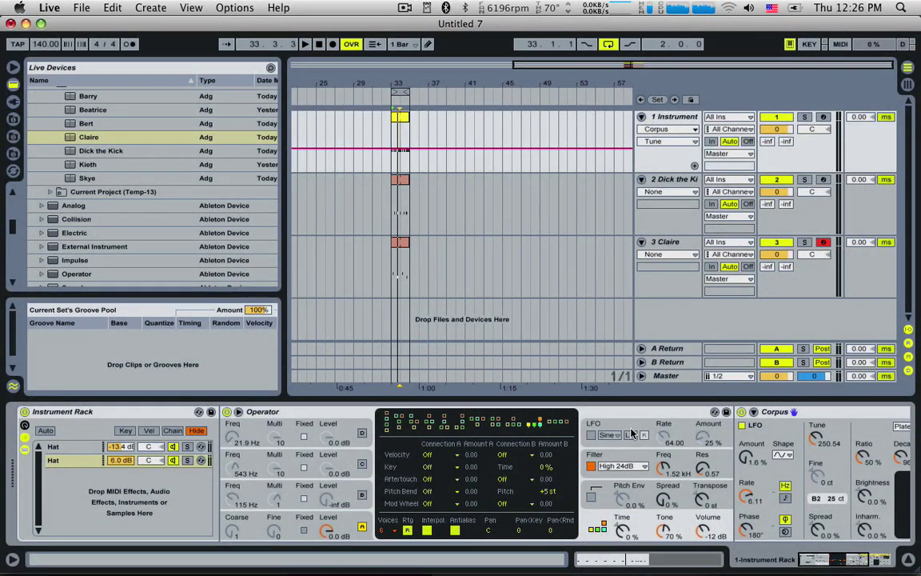
pyautogui.click(453, 462)
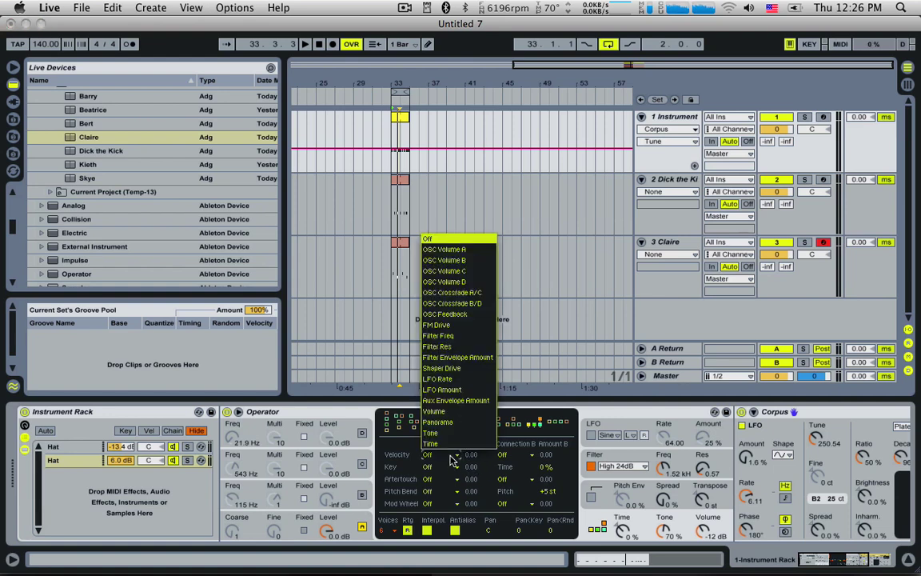
pyautogui.click(436, 411)
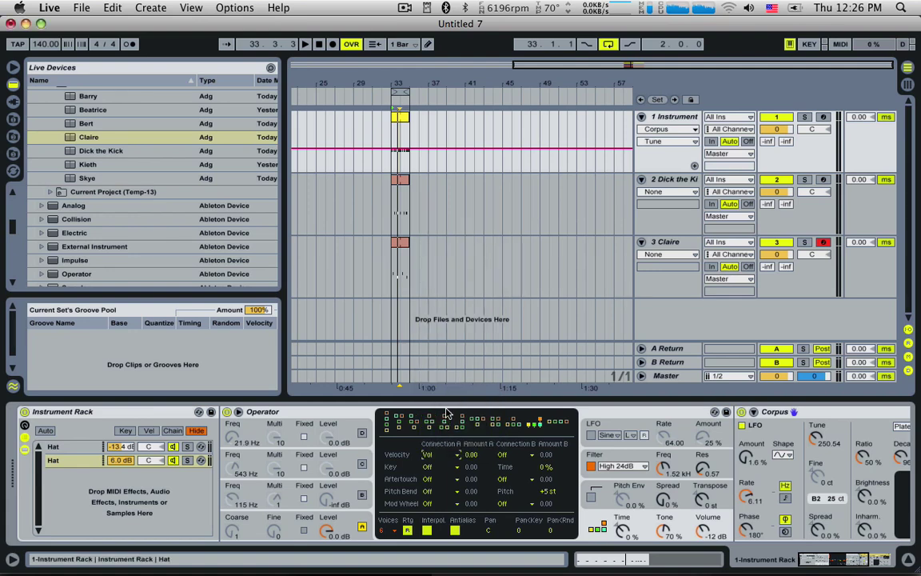
# Step: Solo the hi-hat track during playback and open its MIDI clip for editing
pyautogui.press('space')
pyautogui.click(805, 118)
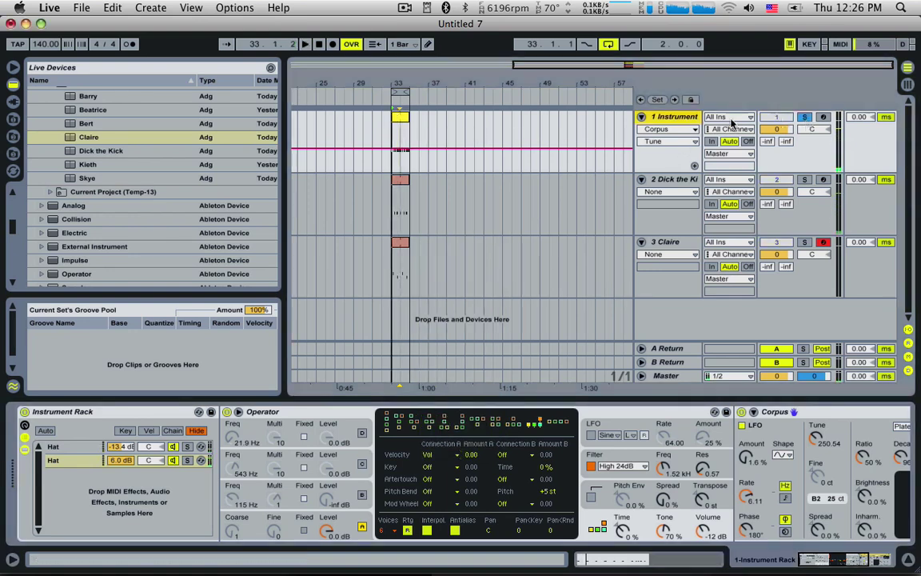
pyautogui.doubleClick(400, 136)
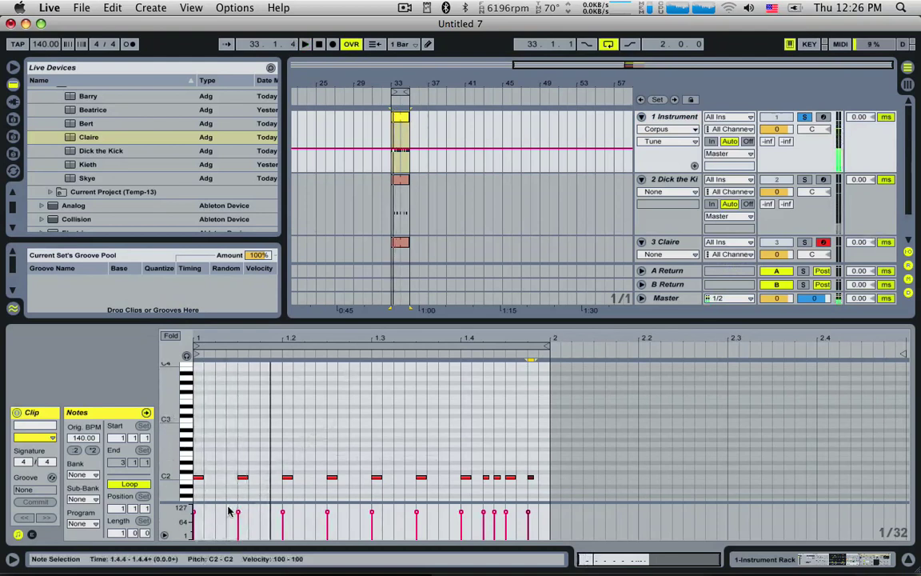
# Step: Lower the velocities of the hi-hat notes at 1.1.3, 1.2.3 and 1.3.3, and set the 1.4.2 note's velocity to 13
pyautogui.moveTo(239, 512); pyautogui.dragTo(238, 534)
pyautogui.press('space')
pyautogui.press('space')
pyautogui.press('space')
pyautogui.moveTo(326, 514); pyautogui.dragTo(327, 534)
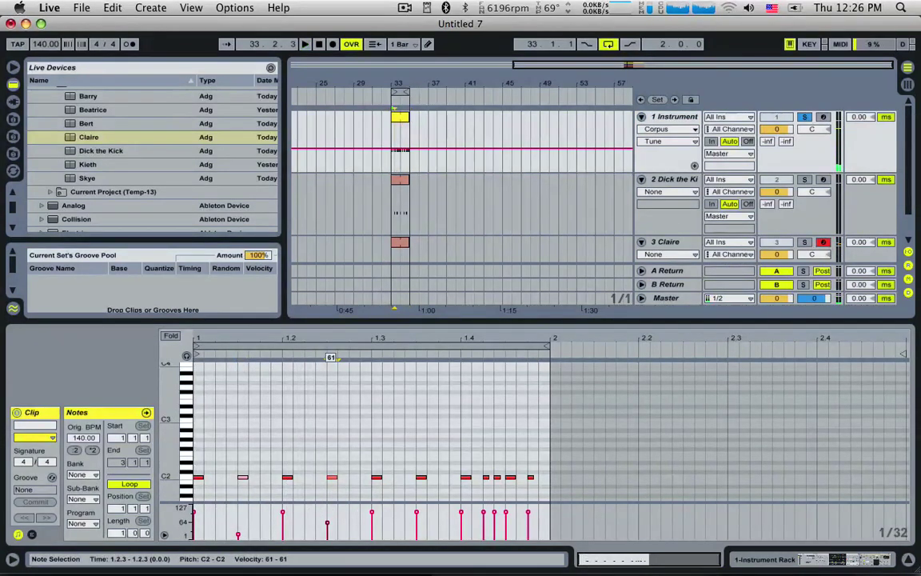
pyautogui.moveTo(417, 512); pyautogui.dragTo(417, 534)
pyautogui.moveTo(483, 512); pyautogui.dragTo(483, 538)
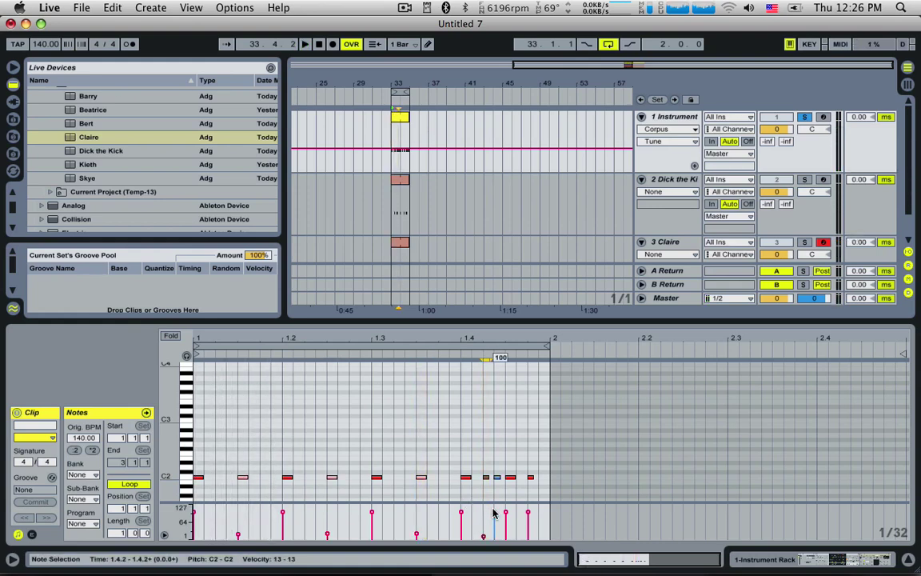
# Step: Set the velocity-to-volume amount in the hi-hat Operator to 100 and start playback
pyautogui.doubleClick(662, 118)
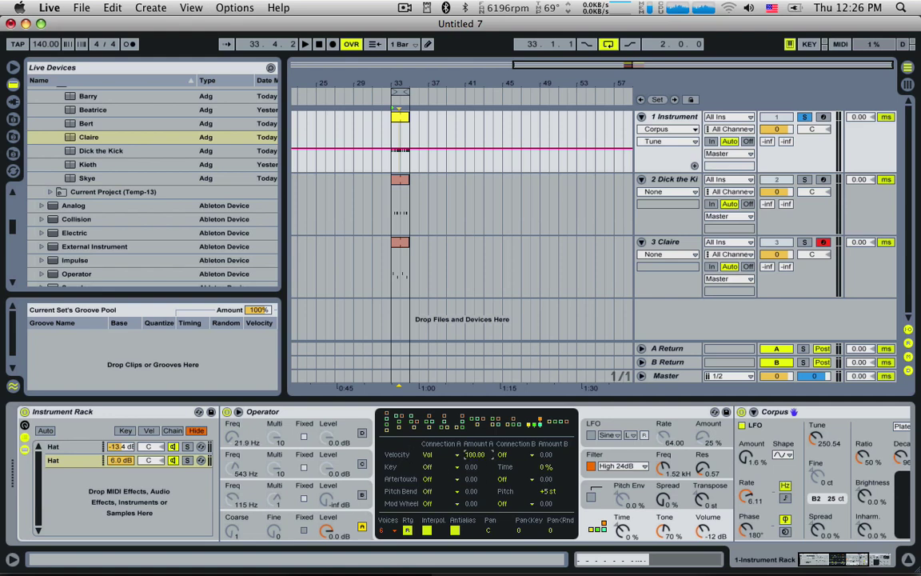
pyautogui.press('space')
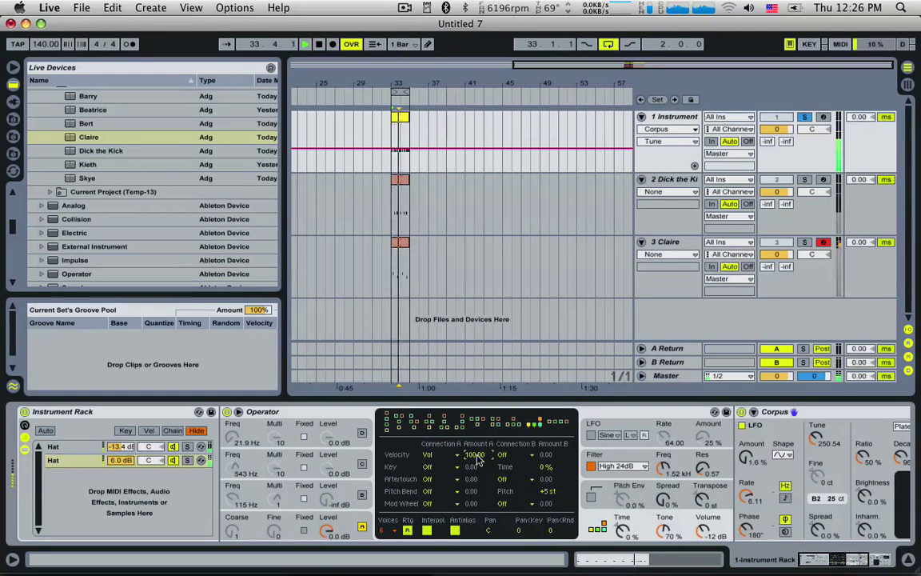
# Step: Add a C2 note at 1.2.4 in the hi-hat clip
pyautogui.doubleClick(399, 117)
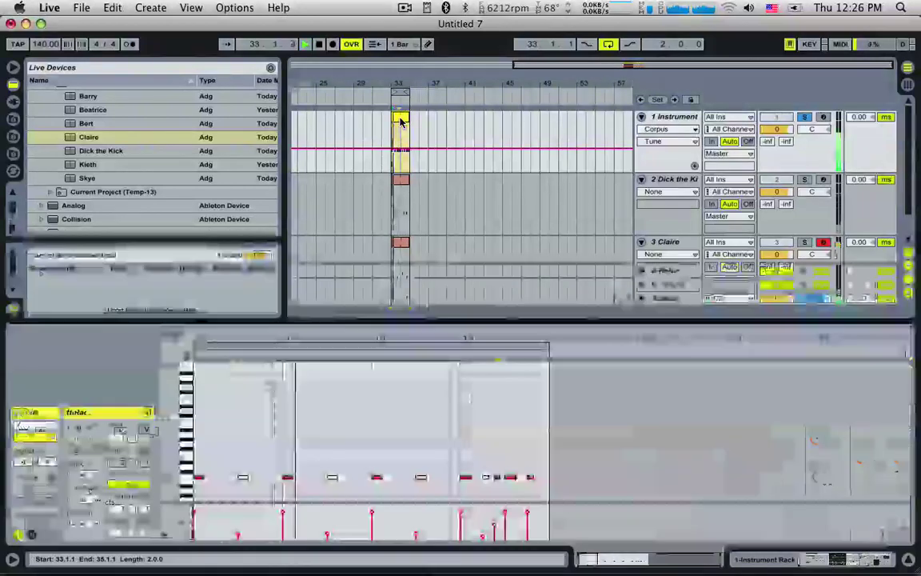
pyautogui.doubleClick(352, 481)
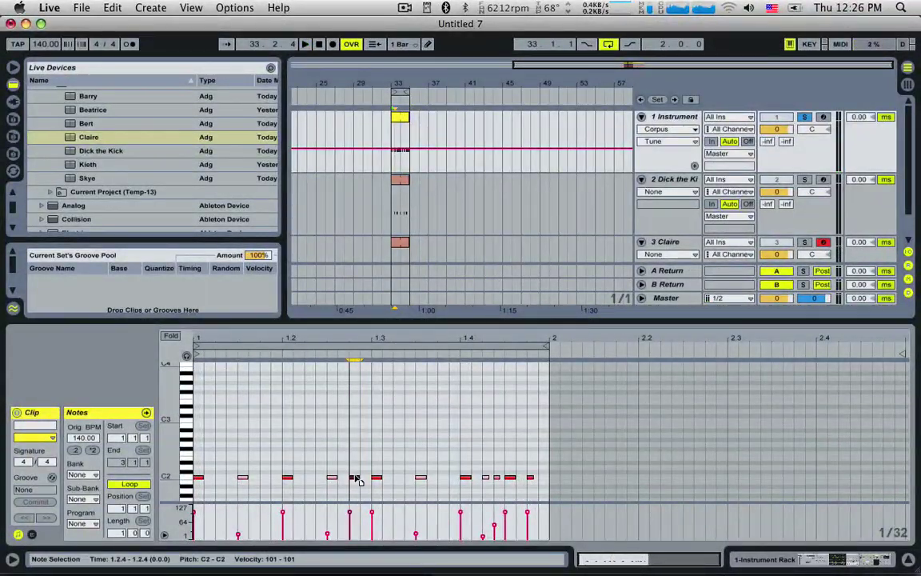
# Step: Set the hi-hat note at 1.2.4 to velocity 60 and lengthen the notes at 1.2.1 and 1.3.1
pyautogui.press('space')
pyautogui.moveTo(357, 480); pyautogui.dragTo(357, 512)
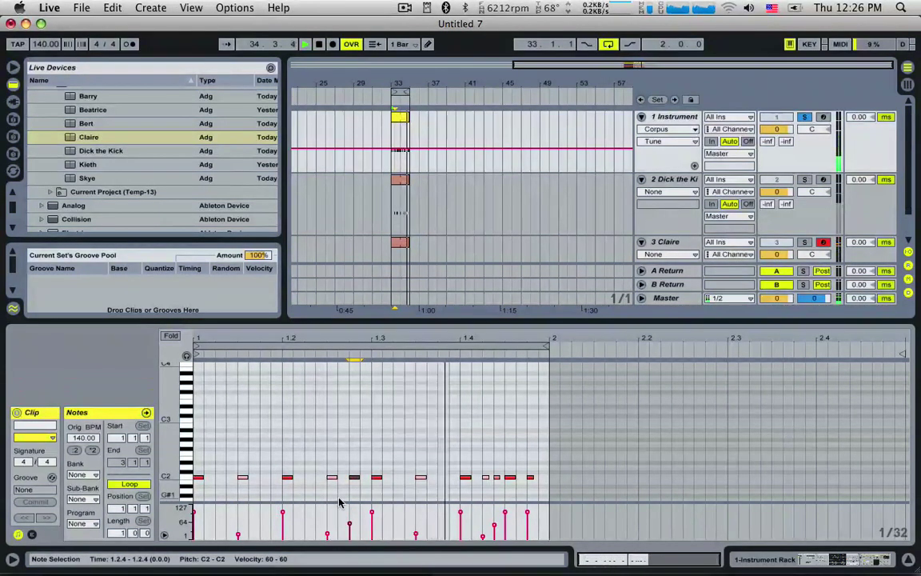
pyautogui.moveTo(292, 477); pyautogui.dragTo(317, 479)
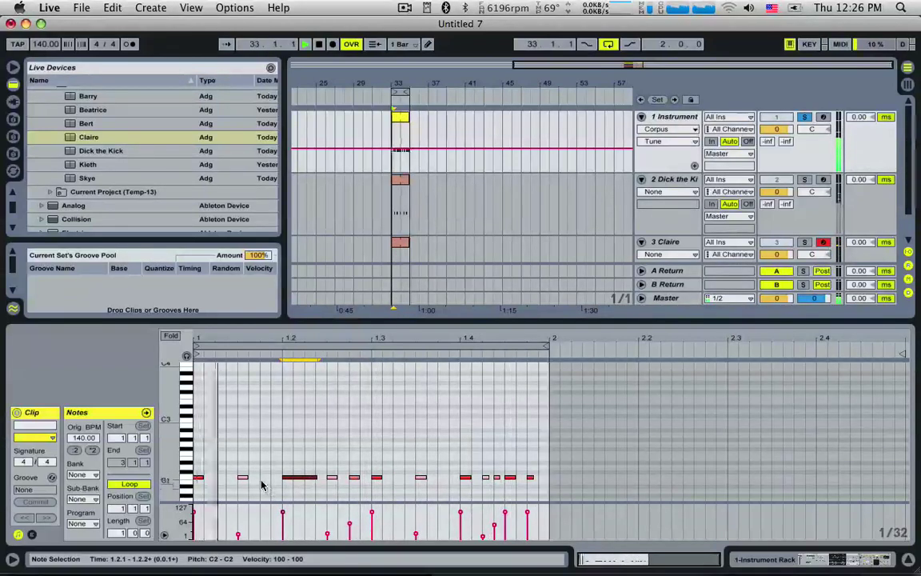
pyautogui.moveTo(381, 477); pyautogui.dragTo(401, 478)
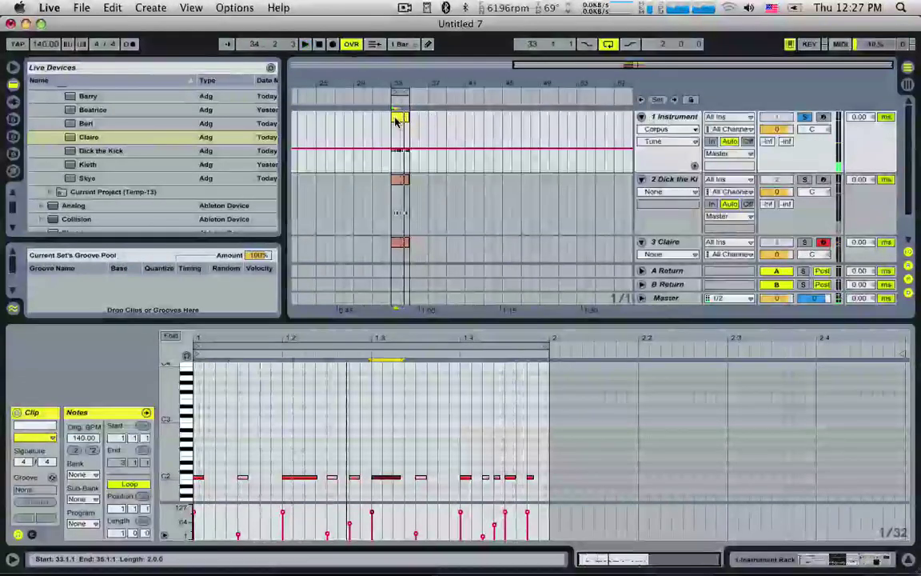
pyautogui.press('space')
# Step: Create a groove for the hi-hat clip with a 1/16T base, play the loop and unsolo the hi-hat track
pyautogui.moveTo(398, 121)
pyautogui.mouseDown()
pyautogui.moveTo(146, 249)
pyautogui.moveTo(109, 292)
pyautogui.moveTo(339, 168)
pyautogui.moveTo(402, 118)
pyautogui.mouseUp()
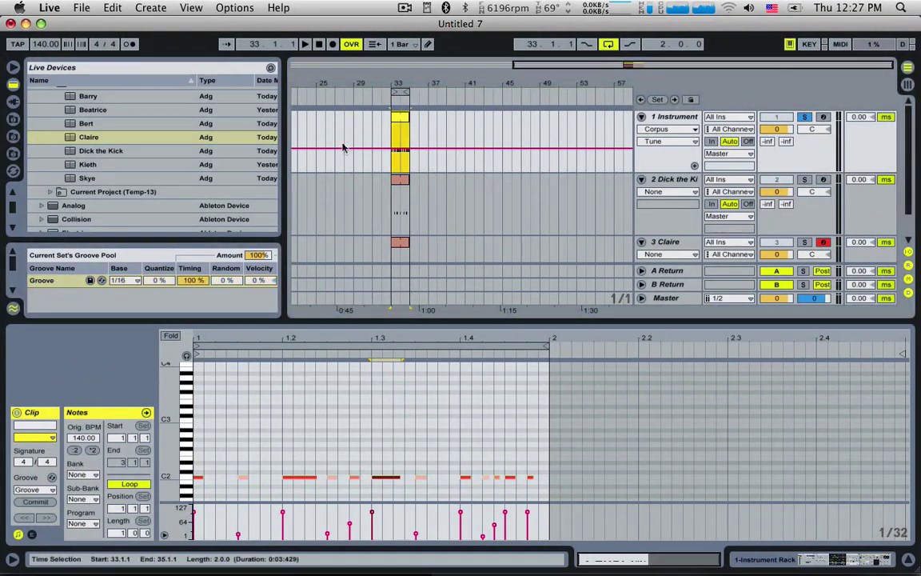
pyautogui.click(125, 282)
pyautogui.click(117, 336)
pyautogui.press('space')
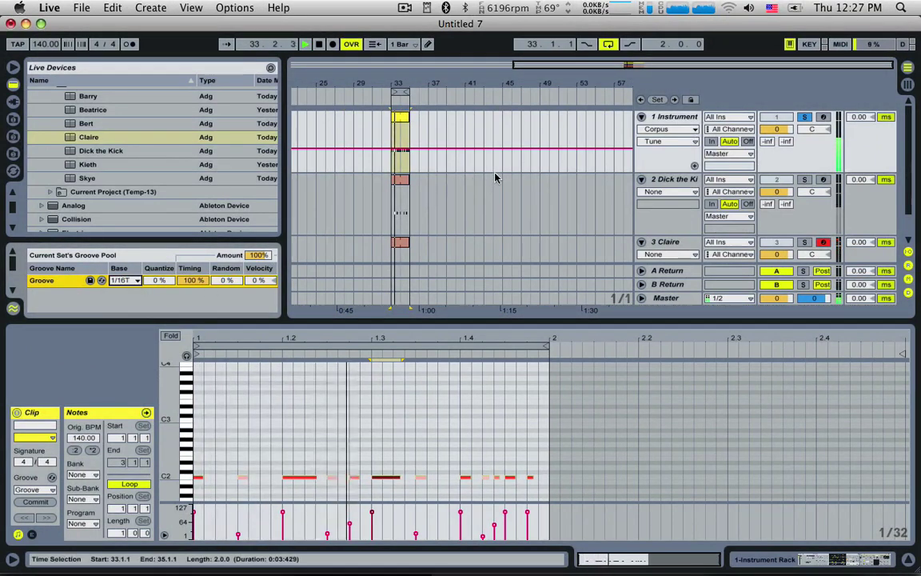
pyautogui.click(805, 118)
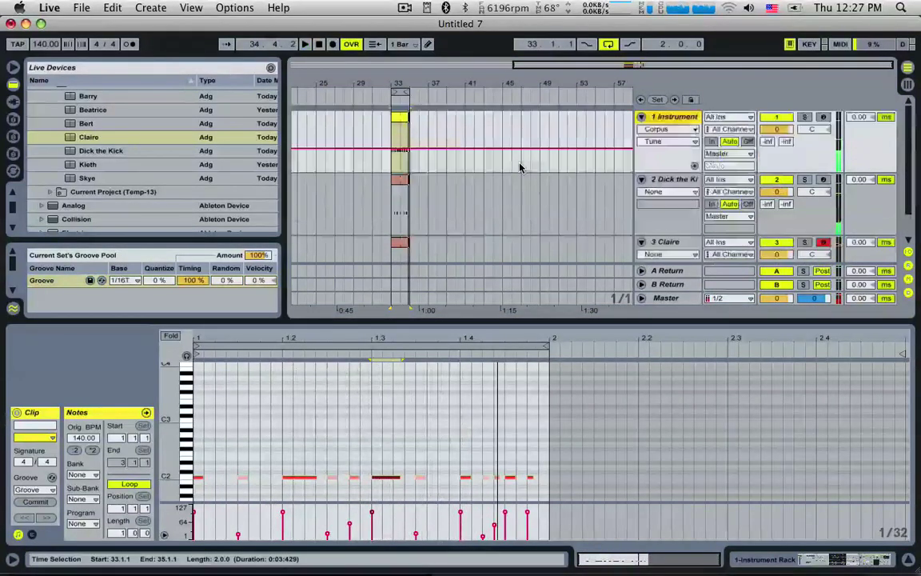
# Step: Solo the hi-hat rack's Corpus chain and rename the Hat and Noise chains as Noise and Hit respectively
pyautogui.click(641, 121)
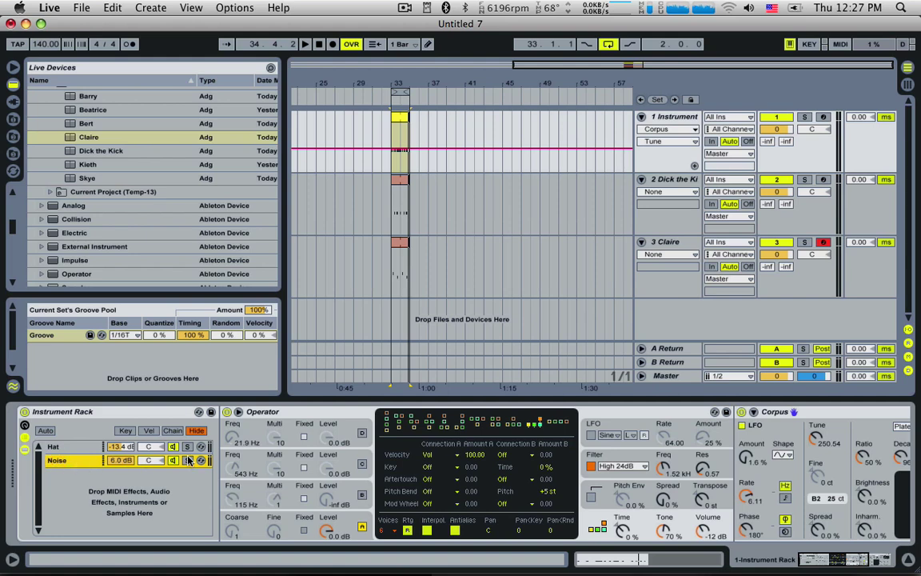
pyautogui.click(682, 116)
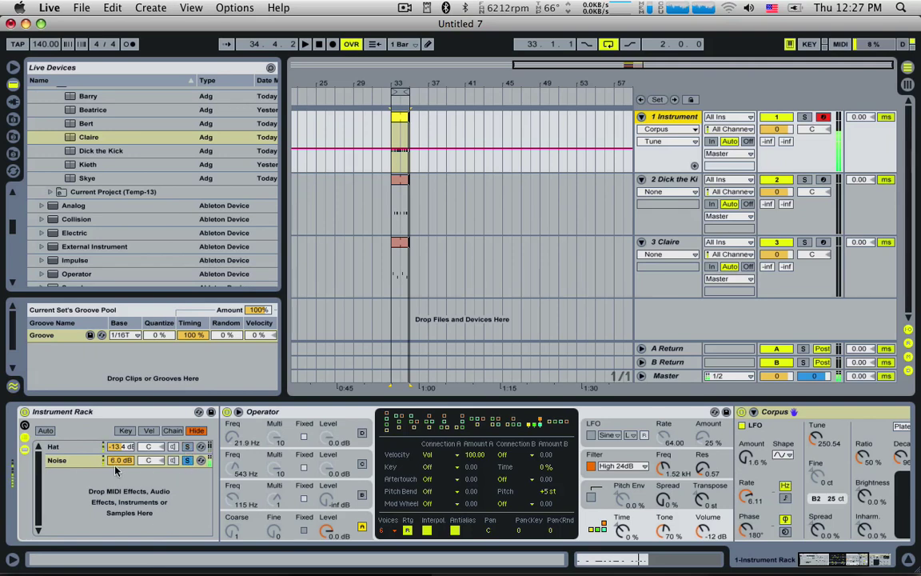
pyautogui.click(64, 462)
pyautogui.press('super+r')
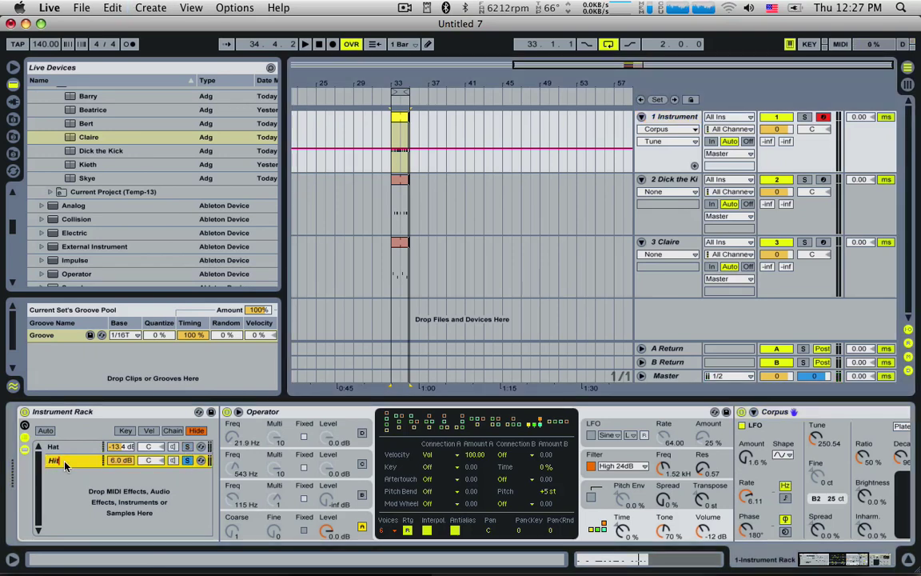
pyautogui.click(63, 450)
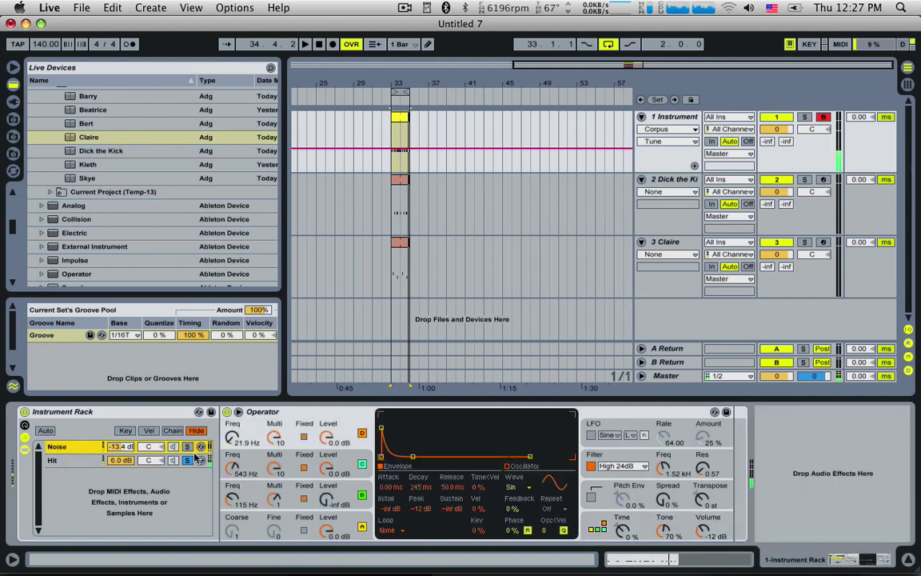
pyautogui.click(70, 461)
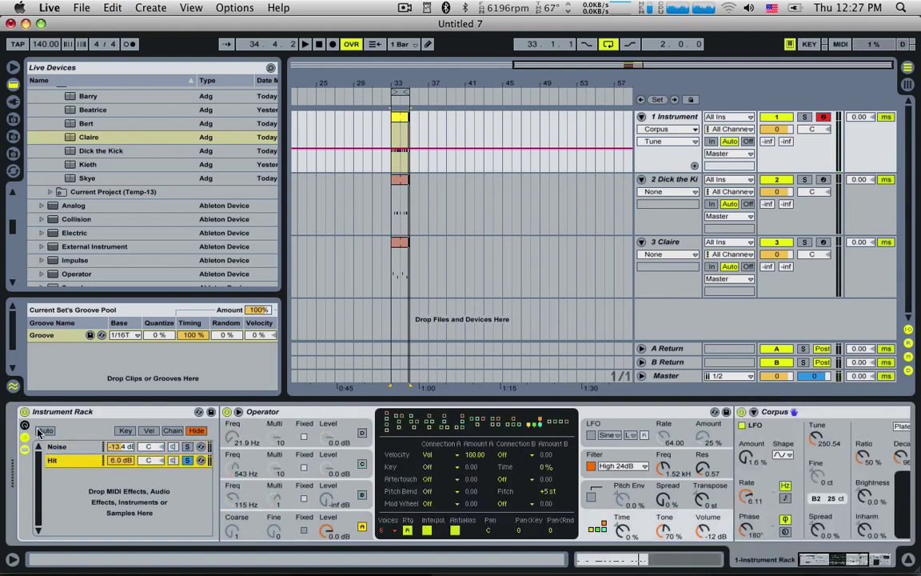
# Step: Show the rack's macros, map the Hit chain's Corpus Tune to Macro 1 and set it to 273.40
pyautogui.click(25, 426)
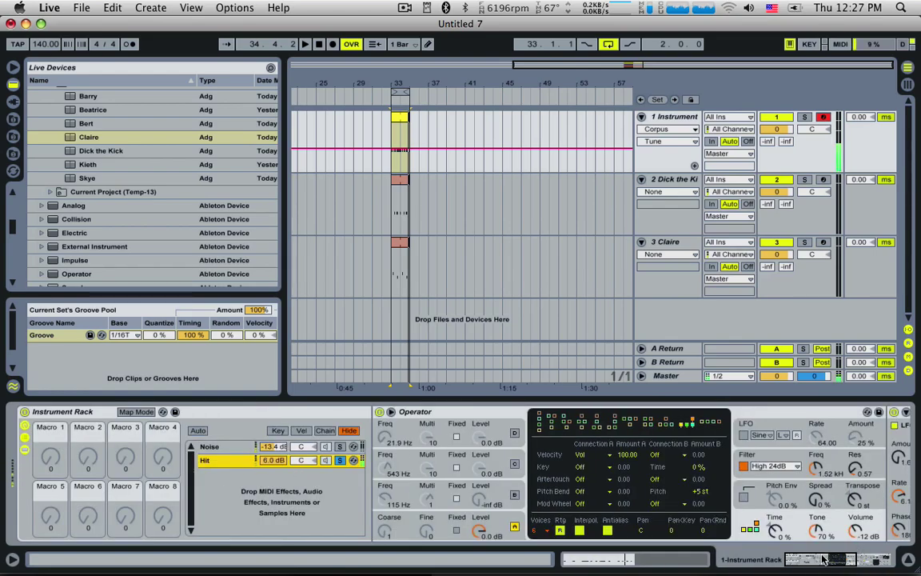
pyautogui.moveTo(824, 559); pyautogui.dragTo(851, 558)
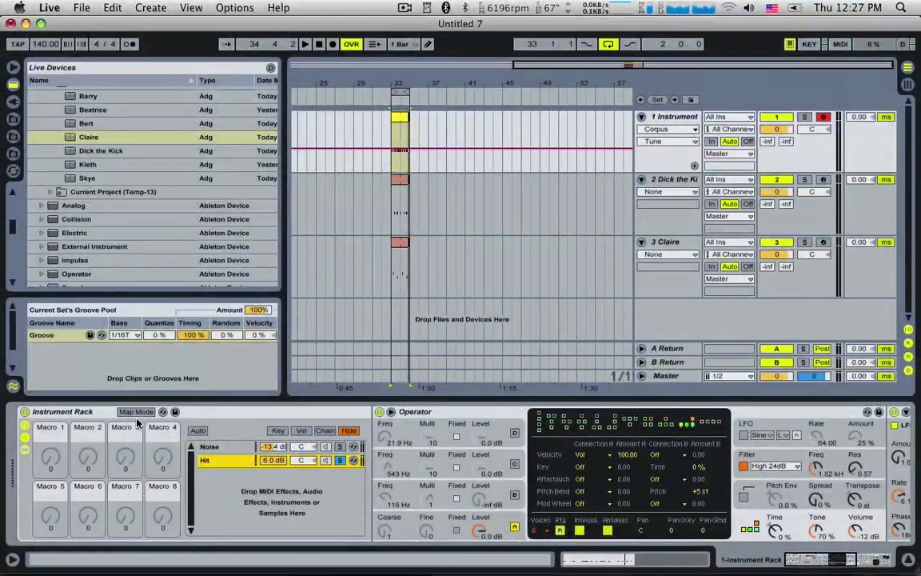
pyautogui.click(136, 412)
pyautogui.moveTo(836, 563); pyautogui.dragTo(800, 561)
pyautogui.click(849, 435)
pyautogui.click(52, 469)
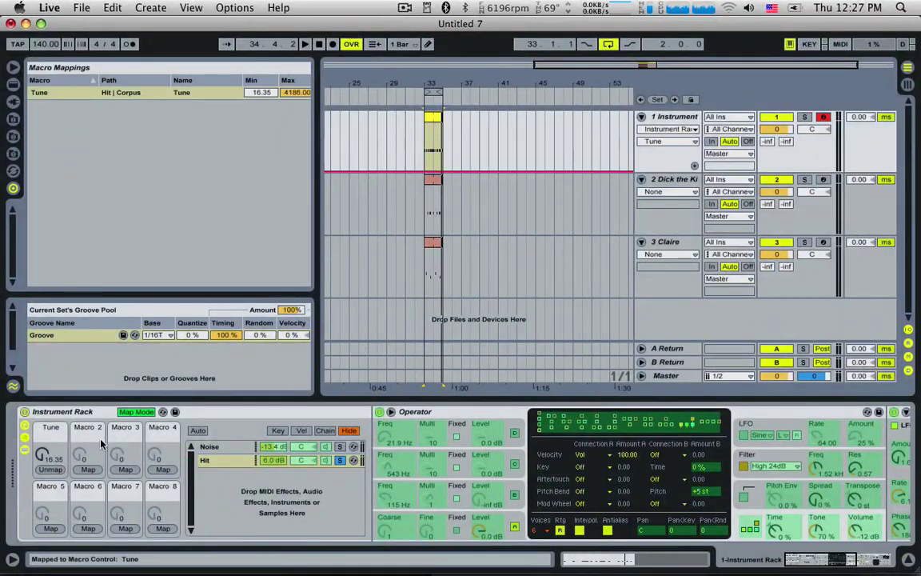
pyautogui.click(126, 412)
pyautogui.moveTo(52, 454)
pyautogui.mouseDown()
pyautogui.moveTo(53, 413)
pyautogui.moveTo(52, 440)
pyautogui.moveTo(83, 447)
pyautogui.moveTo(53, 451)
pyautogui.mouseUp()
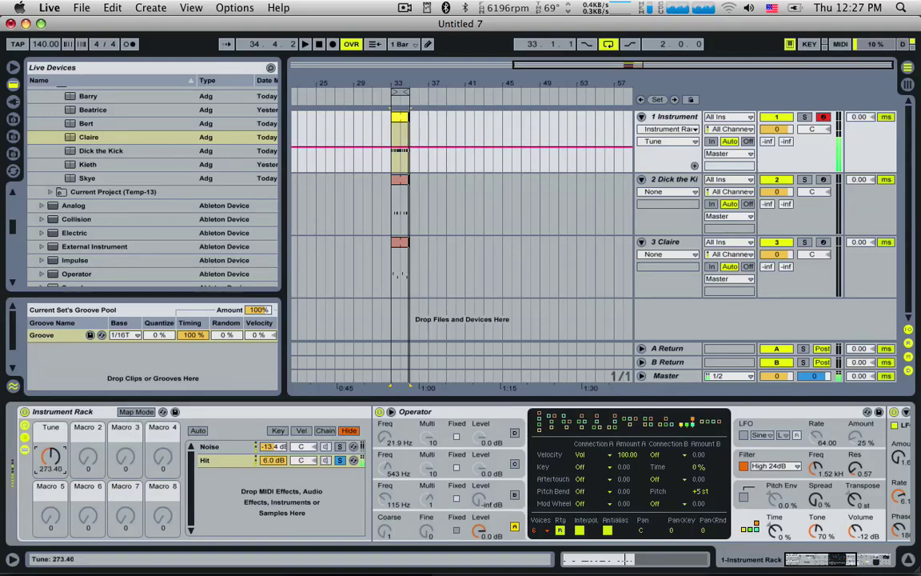
# Step: Map the Corpus Decay to Macro 2, and set the Decay macro to 1.90 s and Tune to 484.47
pyautogui.click(136, 411)
pyautogui.click(820, 560)
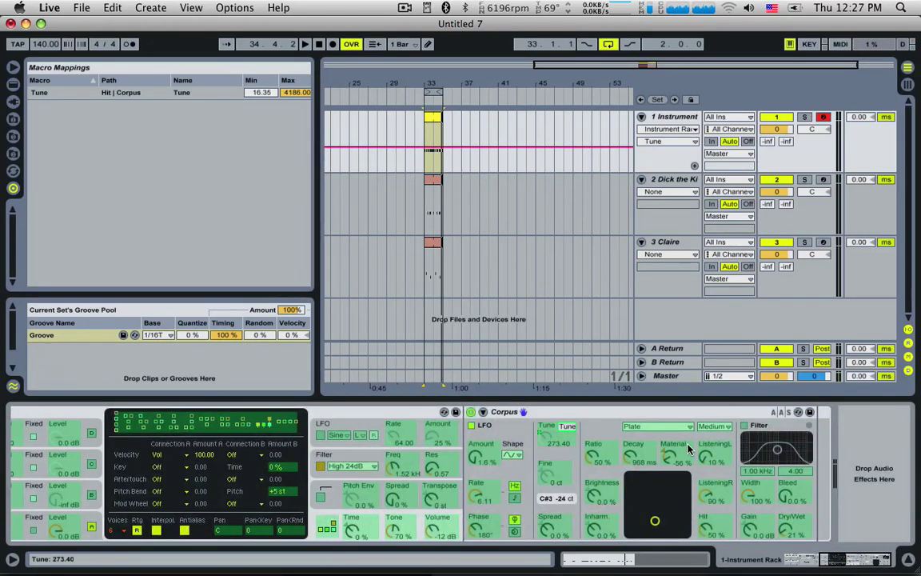
pyautogui.click(625, 461)
pyautogui.moveTo(842, 559); pyautogui.dragTo(802, 559)
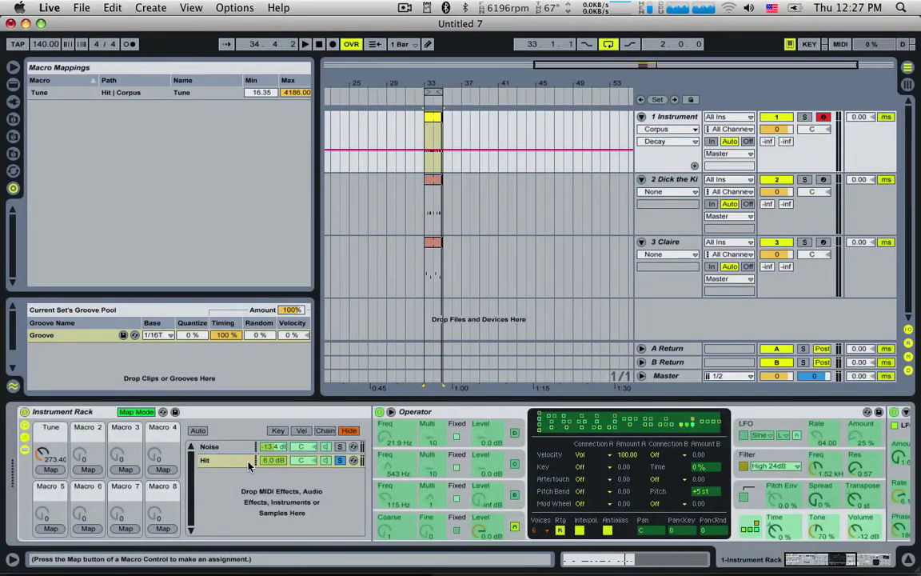
pyautogui.click(90, 469)
pyautogui.click(136, 412)
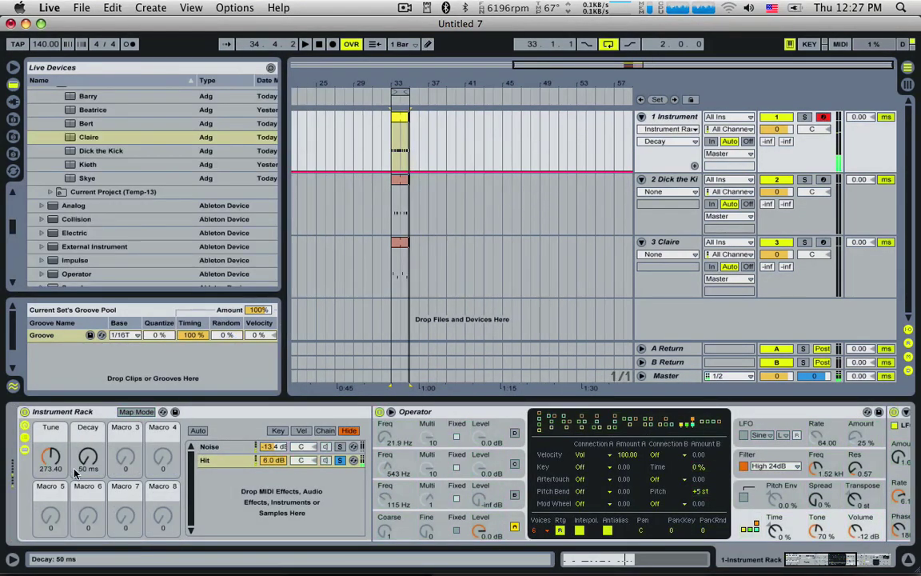
pyautogui.moveTo(74, 473)
pyautogui.mouseDown()
pyautogui.moveTo(77, 452)
pyautogui.moveTo(78, 470)
pyautogui.moveTo(51, 475)
pyautogui.moveTo(51, 429)
pyautogui.moveTo(50, 462)
pyautogui.moveTo(86, 468)
pyautogui.mouseUp()
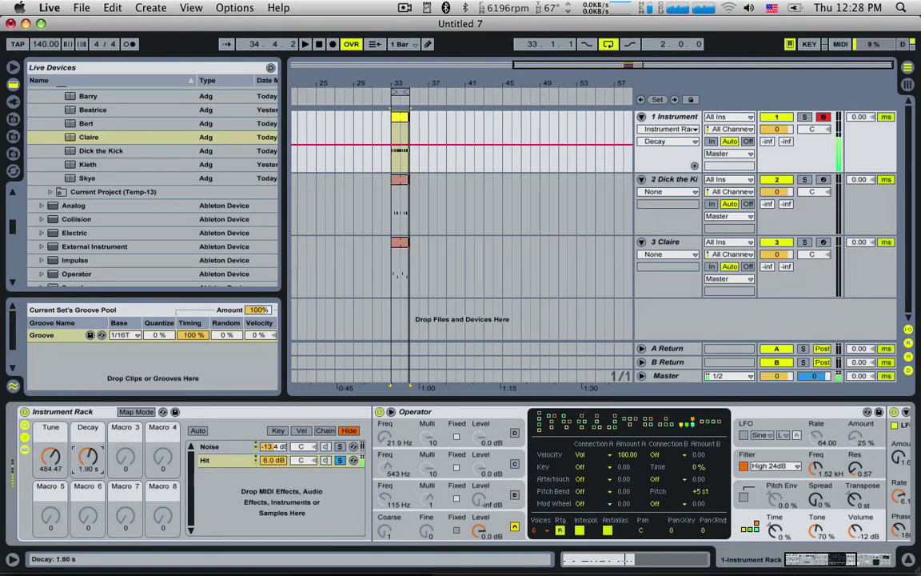
# Step: Map the Corpus LFO Amount in the Hit chain to Macro 3
pyautogui.click(136, 411)
pyautogui.moveTo(834, 557); pyautogui.dragTo(892, 565)
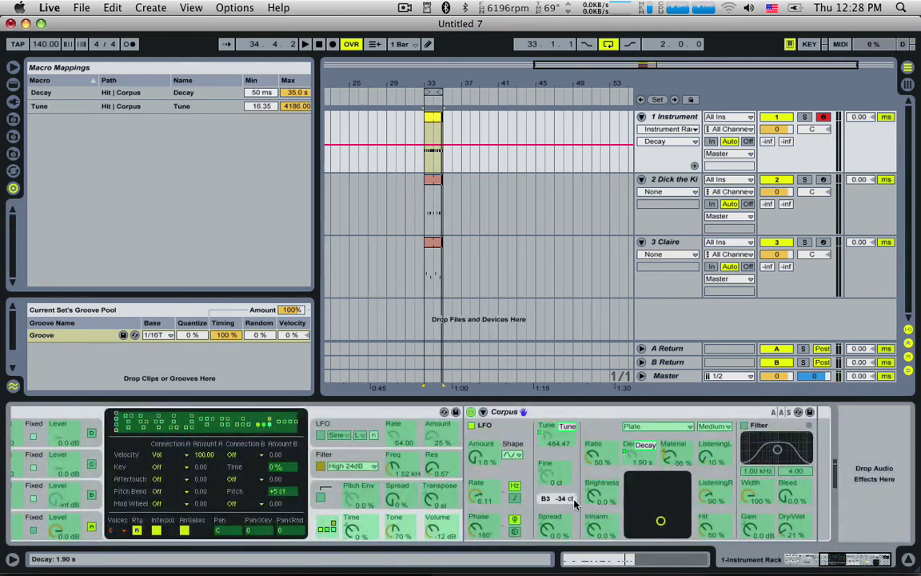
pyautogui.click(479, 460)
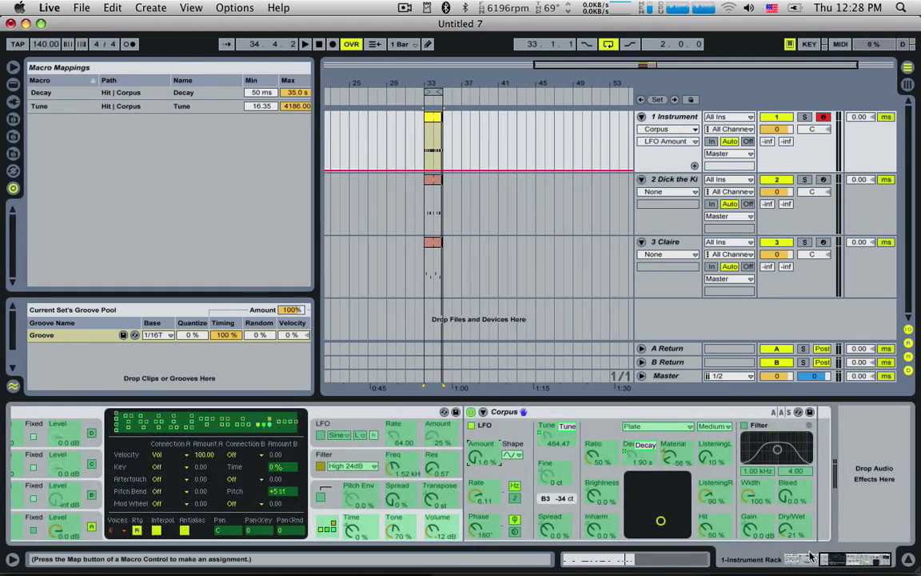
pyautogui.moveTo(833, 559); pyautogui.dragTo(787, 555)
pyautogui.click(128, 469)
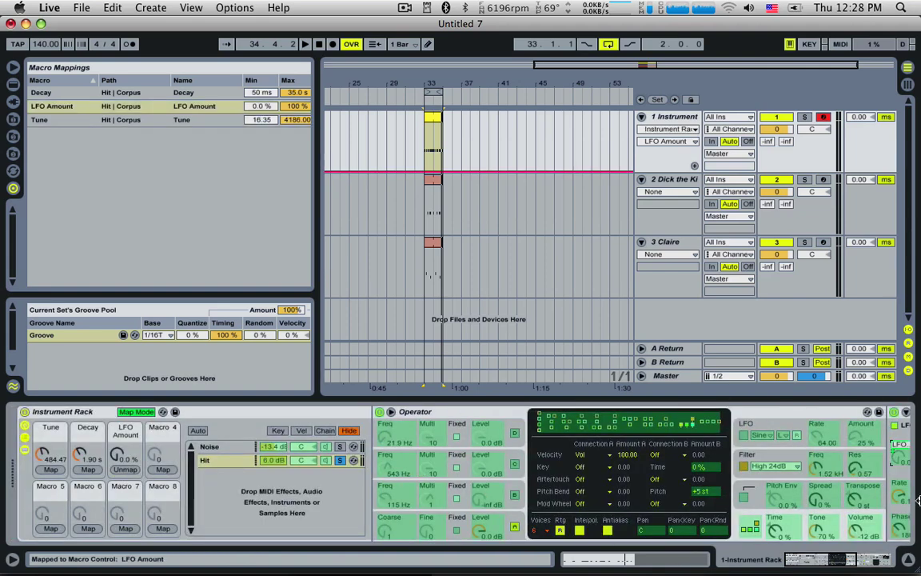
# Step: Map the Corpus LFO Rate to Macro 4 and leave macro mapping
pyautogui.click(838, 557)
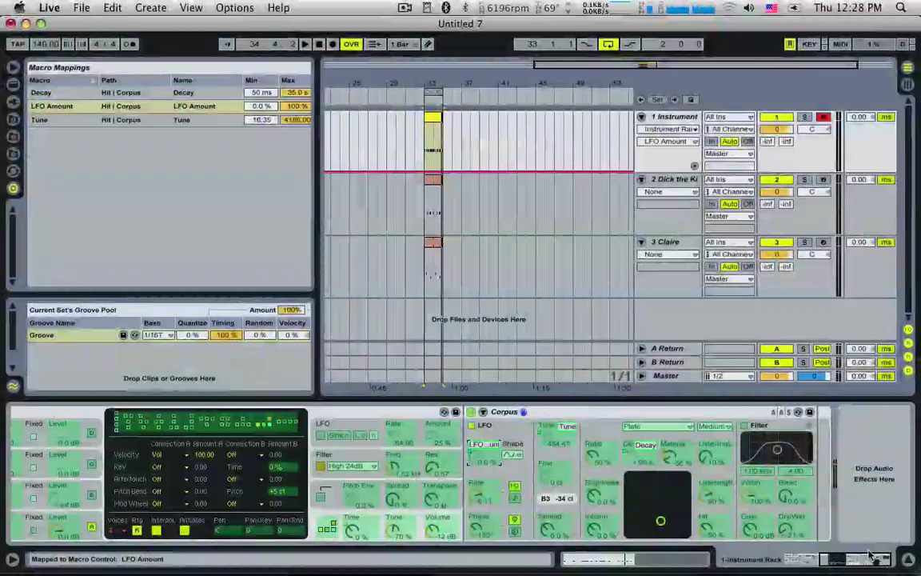
pyautogui.click(481, 492)
pyautogui.hscroll(-5, 336, 471)
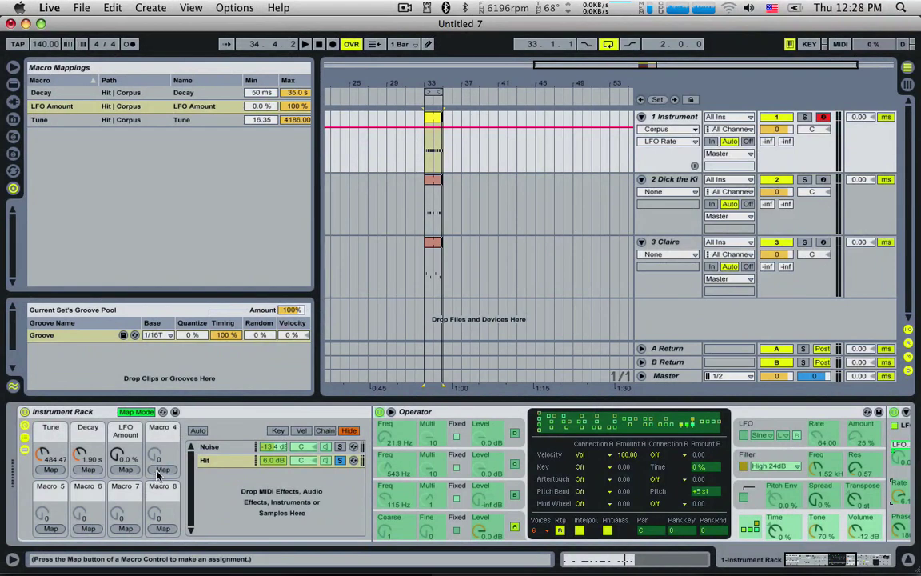
pyautogui.click(163, 470)
pyautogui.click(144, 411)
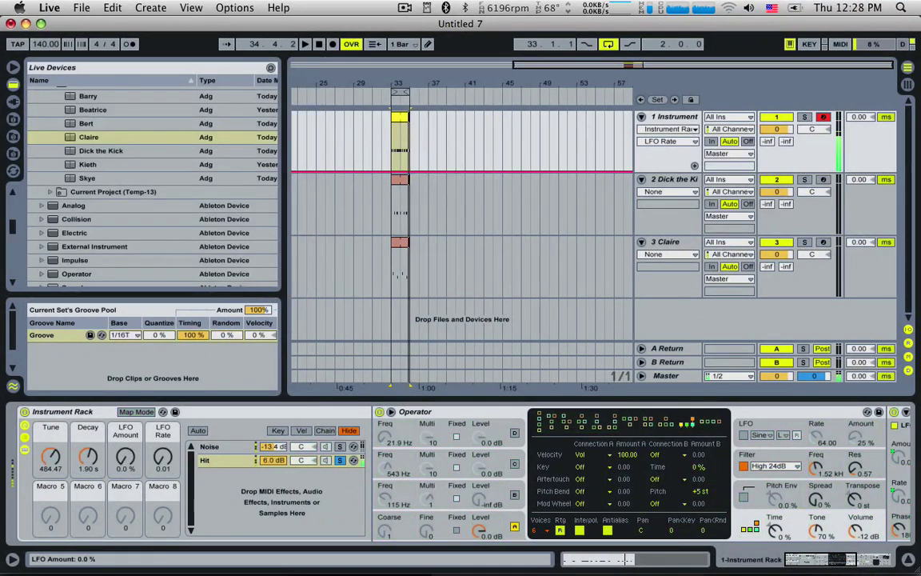
# Step: Try extreme macro settings on the hit sound, with Decay at 35.0 s, LFO Amount at 80% and LFO Rate at 10.00
pyautogui.moveTo(126, 458); pyautogui.dragTo(125, 397)
pyautogui.moveTo(163, 459); pyautogui.dragTo(164, 396)
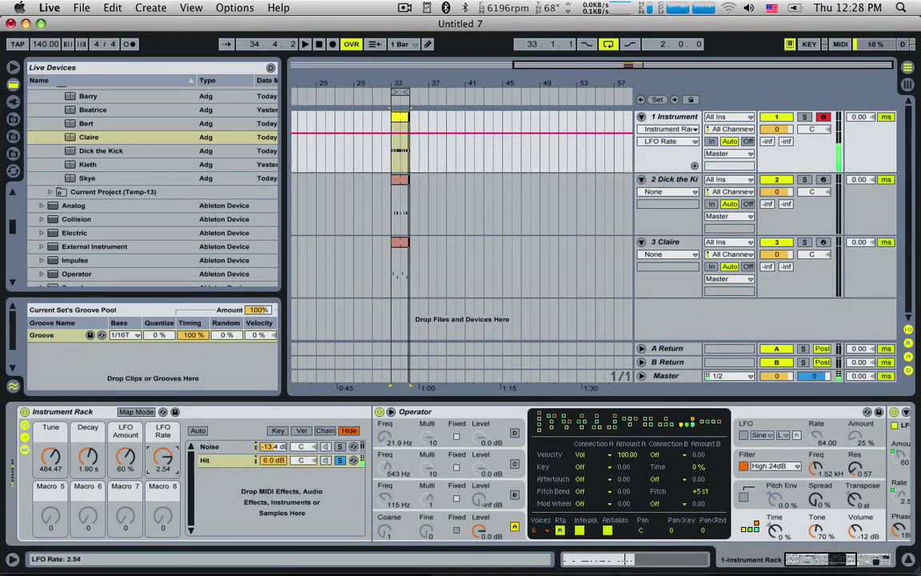
pyautogui.moveTo(88, 456); pyautogui.dragTo(88, 424)
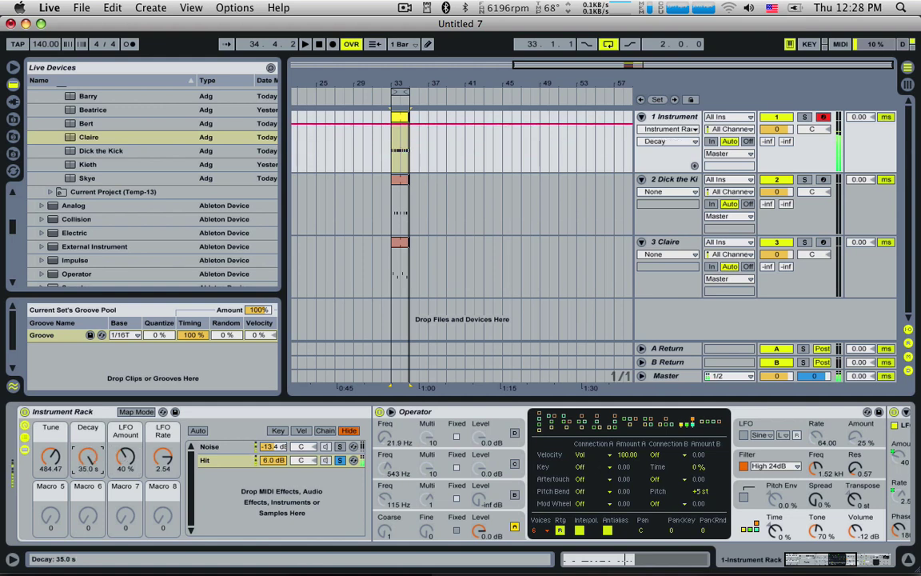
pyautogui.moveTo(130, 452); pyautogui.dragTo(131, 417)
pyautogui.moveTo(161, 456); pyautogui.dragTo(162, 424)
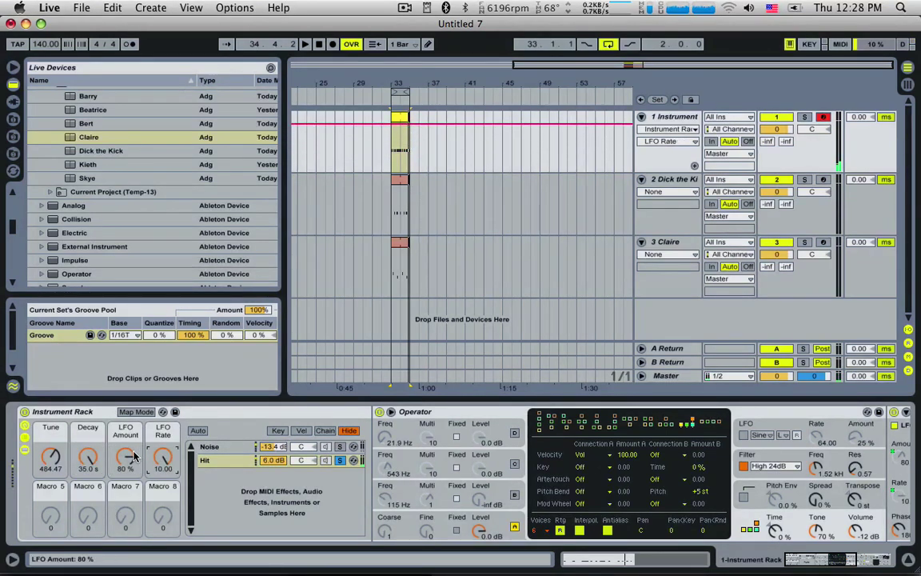
# Step: Set the macros to Tune 311.99, Decay 787 ms, LFO Amount 8.7% and LFO Rate 0.01, and unsolo the Hit chain
pyautogui.moveTo(130, 453); pyautogui.dragTo(131, 480)
pyautogui.moveTo(50, 456); pyautogui.dragTo(50, 481)
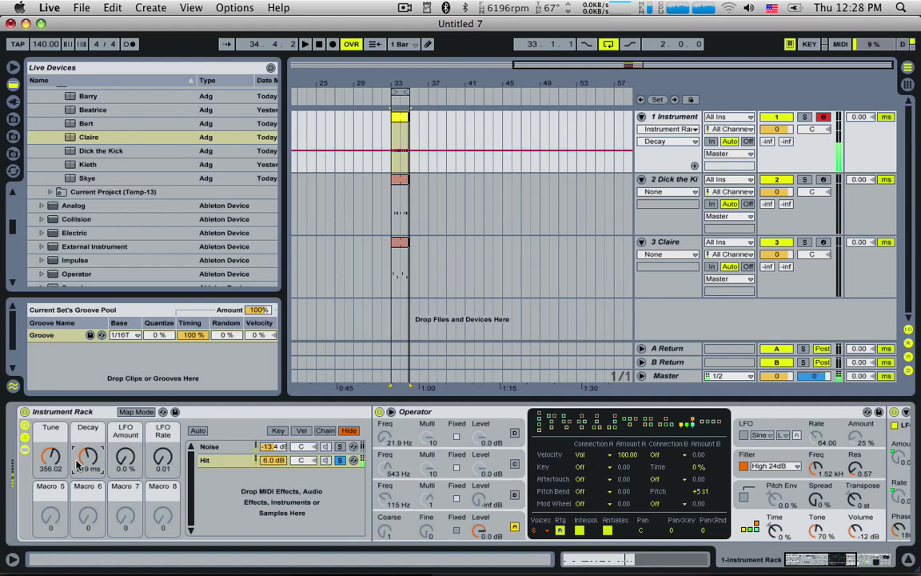
pyautogui.moveTo(51, 457); pyautogui.dragTo(88, 404)
pyautogui.moveTo(125, 457); pyautogui.dragTo(126, 404)
pyautogui.moveTo(163, 458); pyautogui.dragTo(163, 381)
pyautogui.moveTo(125, 458); pyautogui.dragTo(126, 497)
pyautogui.moveTo(163, 458); pyautogui.dragTo(163, 532)
pyautogui.moveTo(88, 458)
pyautogui.mouseDown()
pyautogui.moveTo(88, 511)
pyautogui.moveTo(88, 461)
pyautogui.moveTo(126, 468)
pyautogui.moveTo(87, 450)
pyautogui.mouseUp()
pyautogui.moveTo(52, 458)
pyautogui.mouseDown()
pyautogui.moveTo(47, 483)
pyautogui.moveTo(47, 471)
pyautogui.mouseUp()
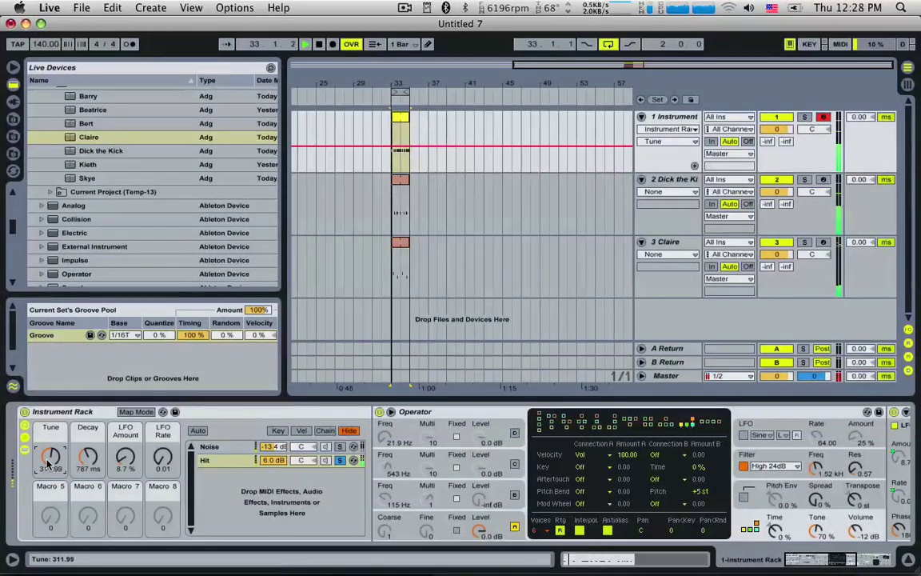
pyautogui.press('space')
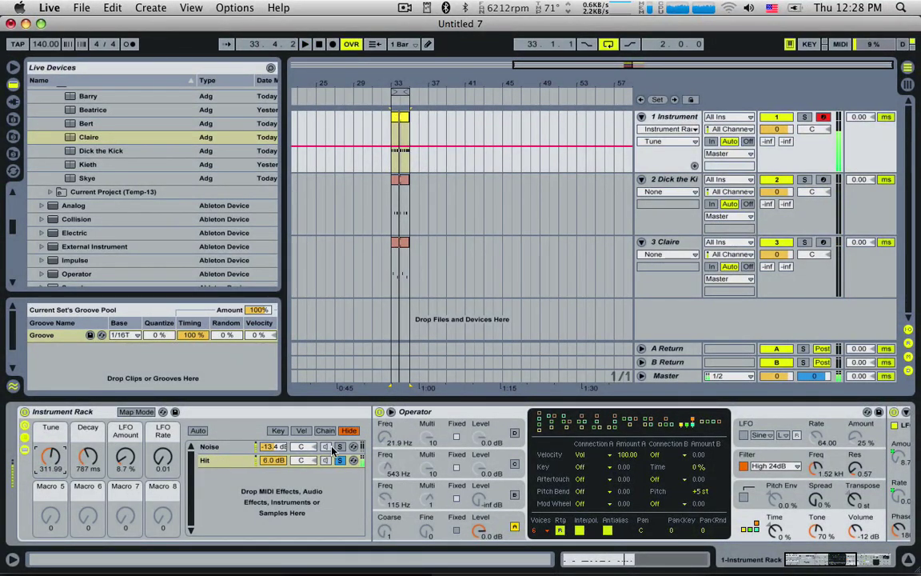
pyautogui.press('space')
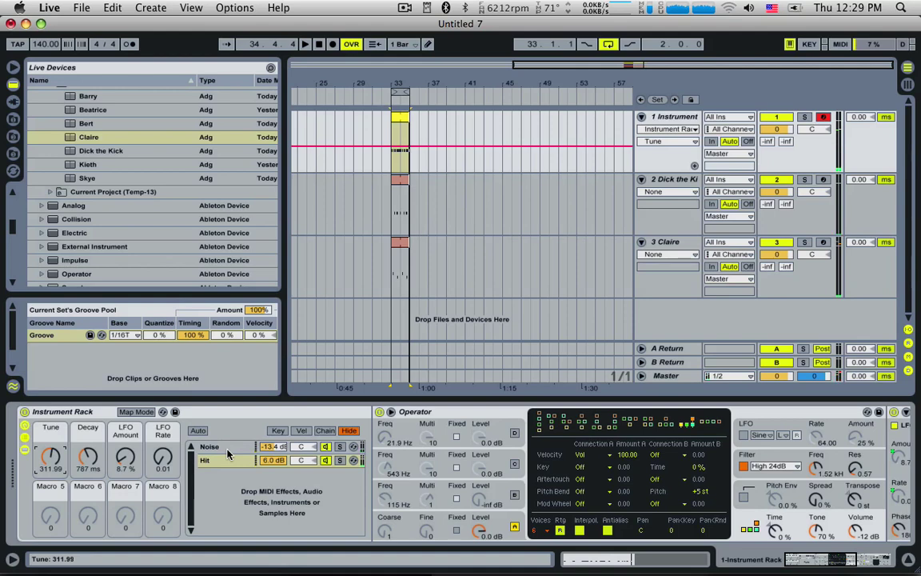
pyautogui.click(48, 412)
pyautogui.press('super+t')
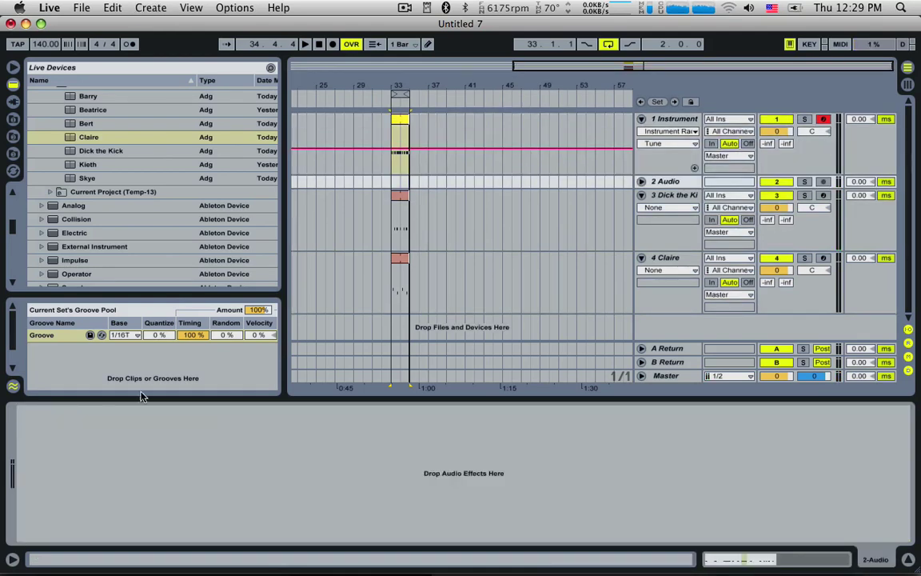
pyautogui.press('super+z')
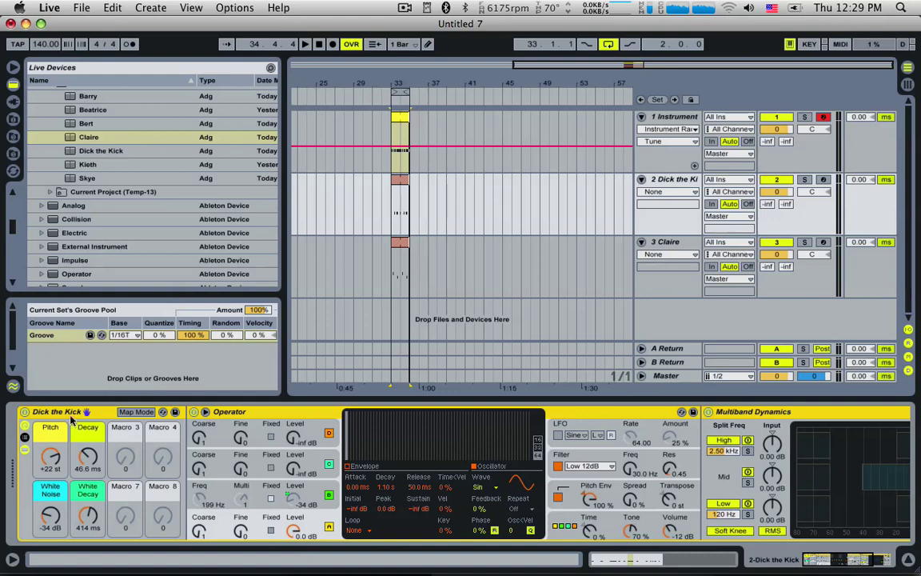
# Step: Rename the hi-hat track's Instrument Rack as Patrick
pyautogui.click(677, 119)
pyautogui.click(50, 413)
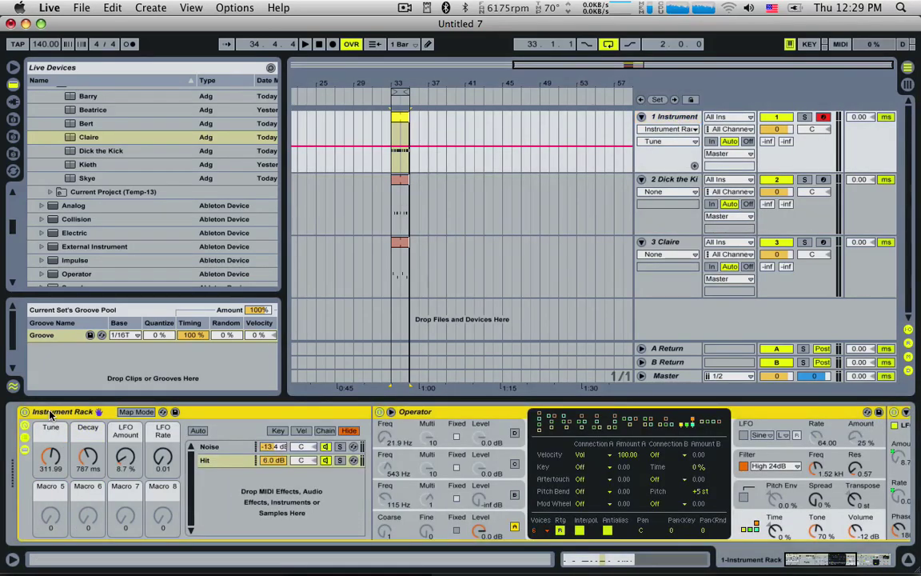
pyautogui.press('super+r')
pyautogui.write('Patrick')
pyautogui.press('Return')
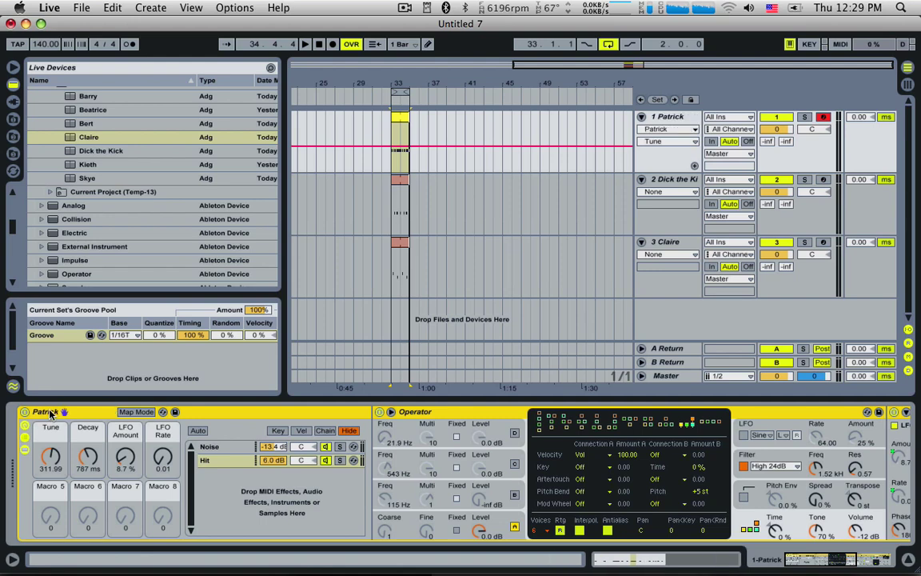
# Step: Colour the Tune, Decay, LFO Amount and LFO Rate macros orange, yellow, olive and green, and save the Patrick rack with the library presets
pyautogui.rightClick(36, 429)
pyautogui.rightClick(86, 433)
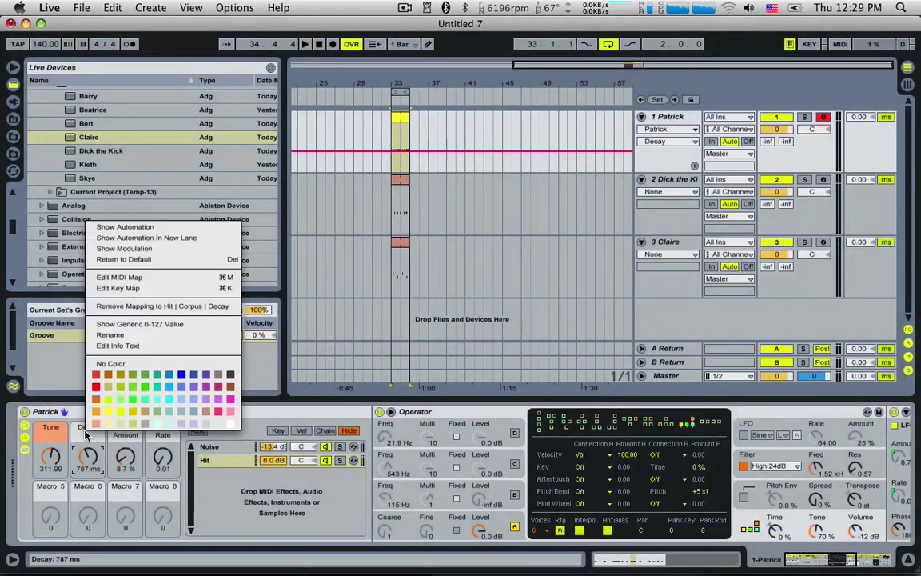
pyautogui.click(107, 411)
pyautogui.rightClick(128, 433)
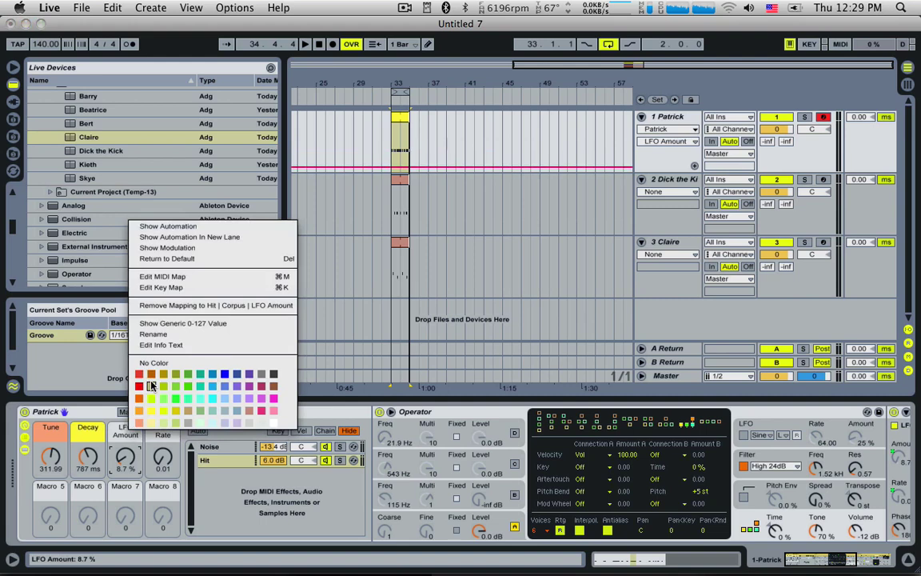
pyautogui.click(151, 385)
pyautogui.rightClick(163, 433)
pyautogui.click(222, 390)
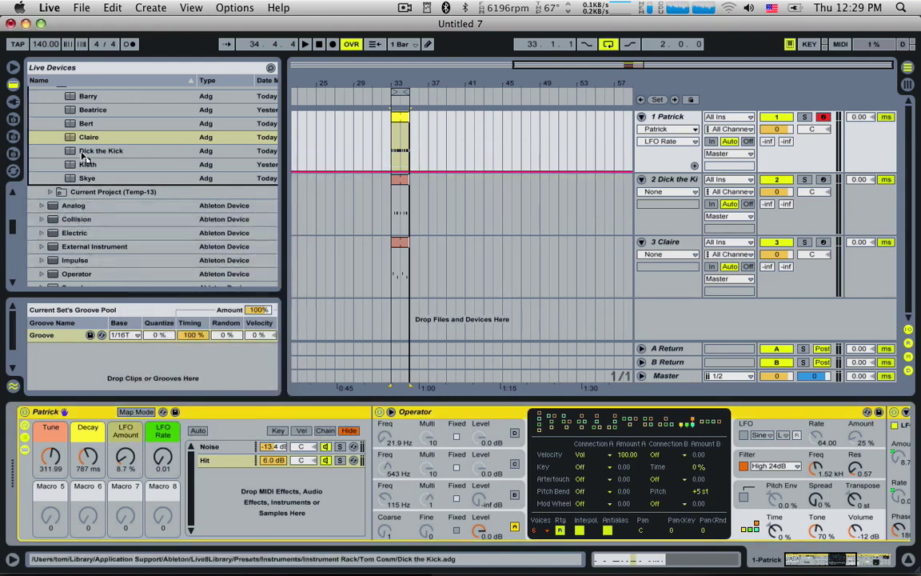
pyautogui.moveTo(82, 152); pyautogui.dragTo(84, 152)
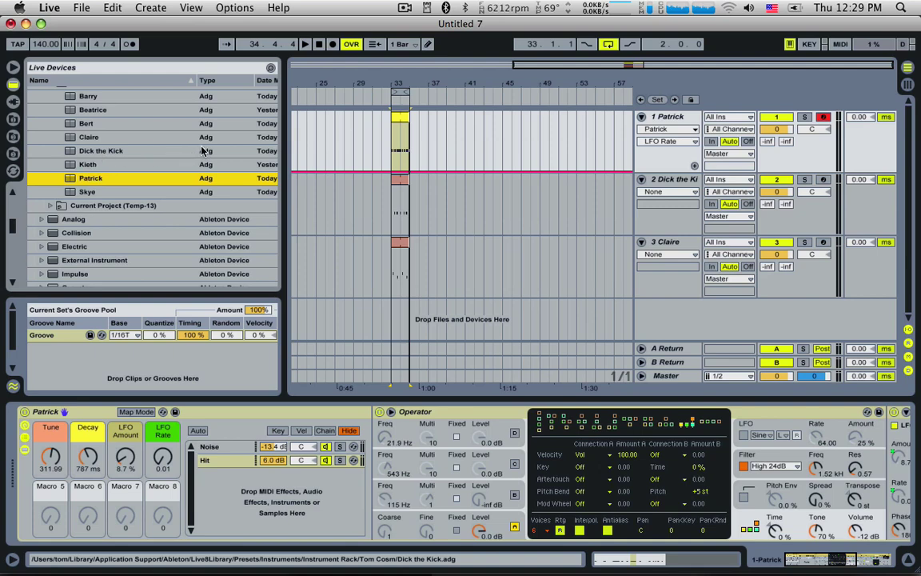